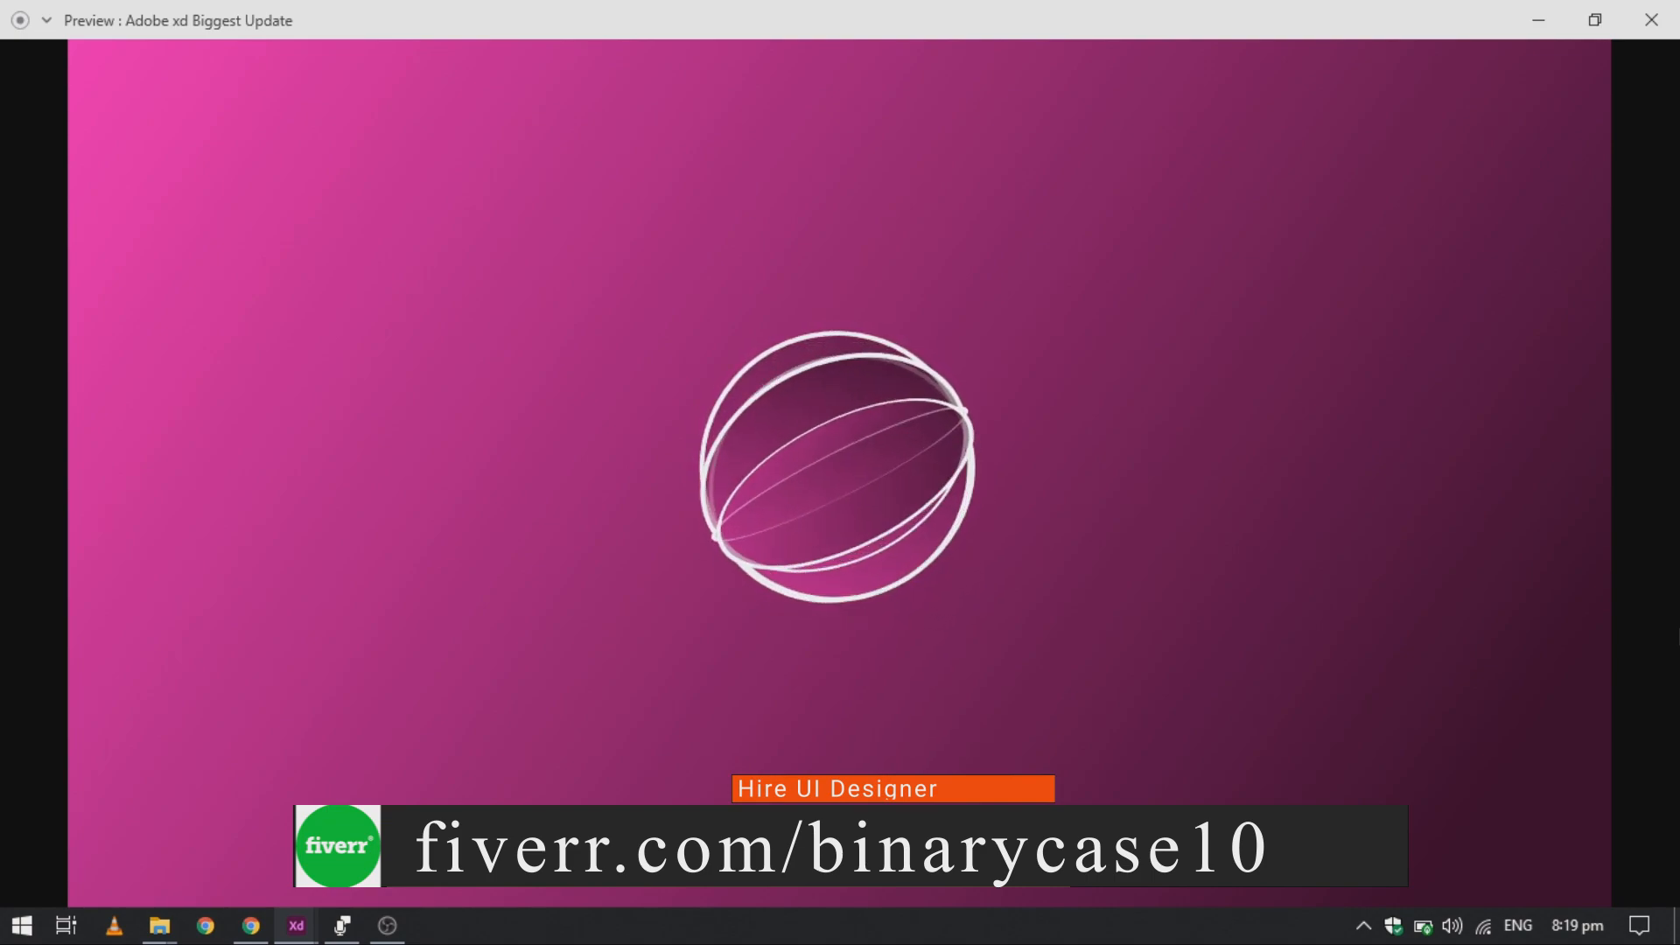
Close the preview and select the NEW TEXT object on Artboard – 1
key("alt+space")
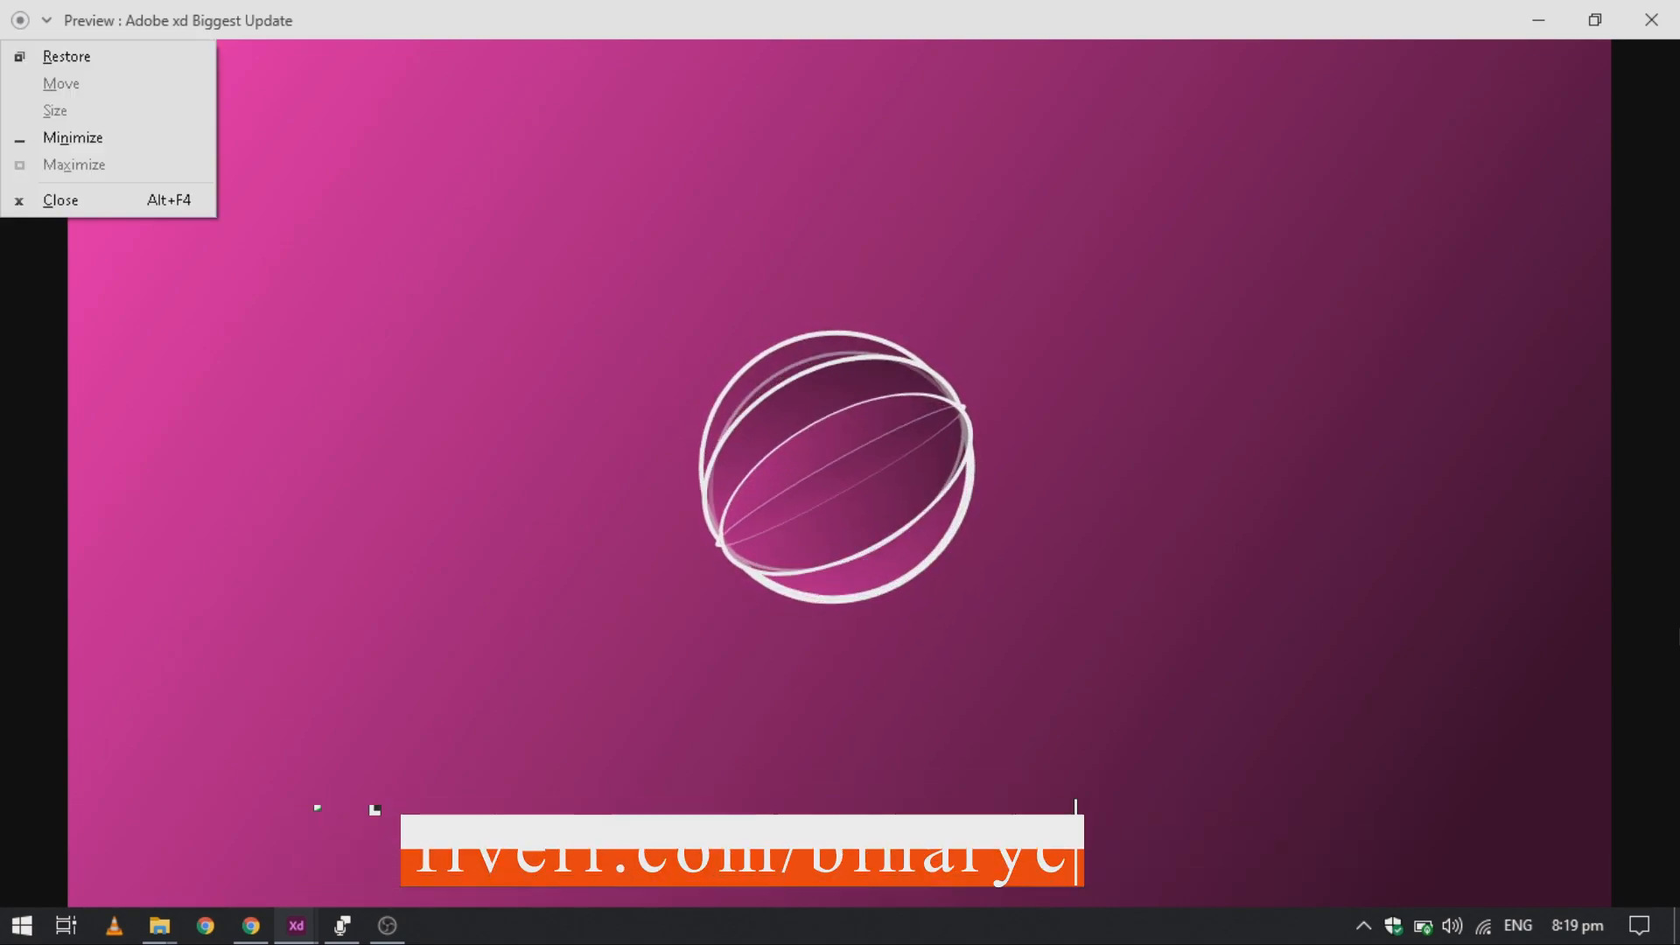
key("c")
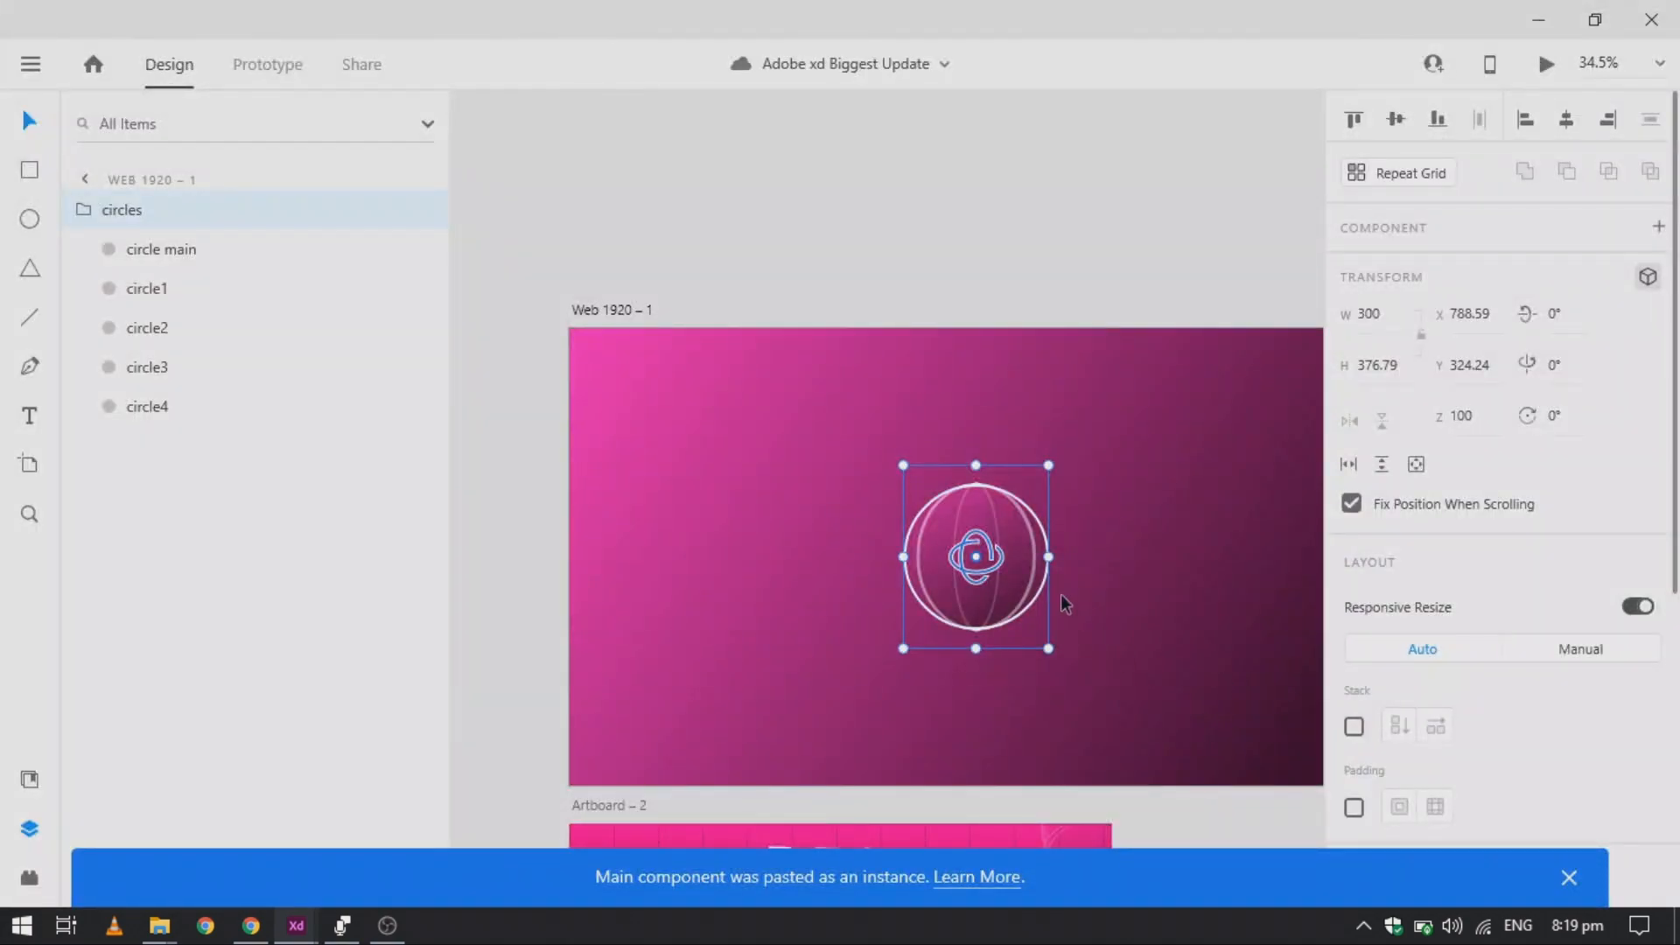
scroll(1060, 604, "down", 5)
scroll(1060, 604, "up", 3)
scroll(884, 422, "up", 1)
scroll(884, 421, "right", 2)
scroll(884, 422, "down", 3)
scroll(885, 422, "down", 2)
left_click(1018, 518)
scroll(1018, 518, "up", 5)
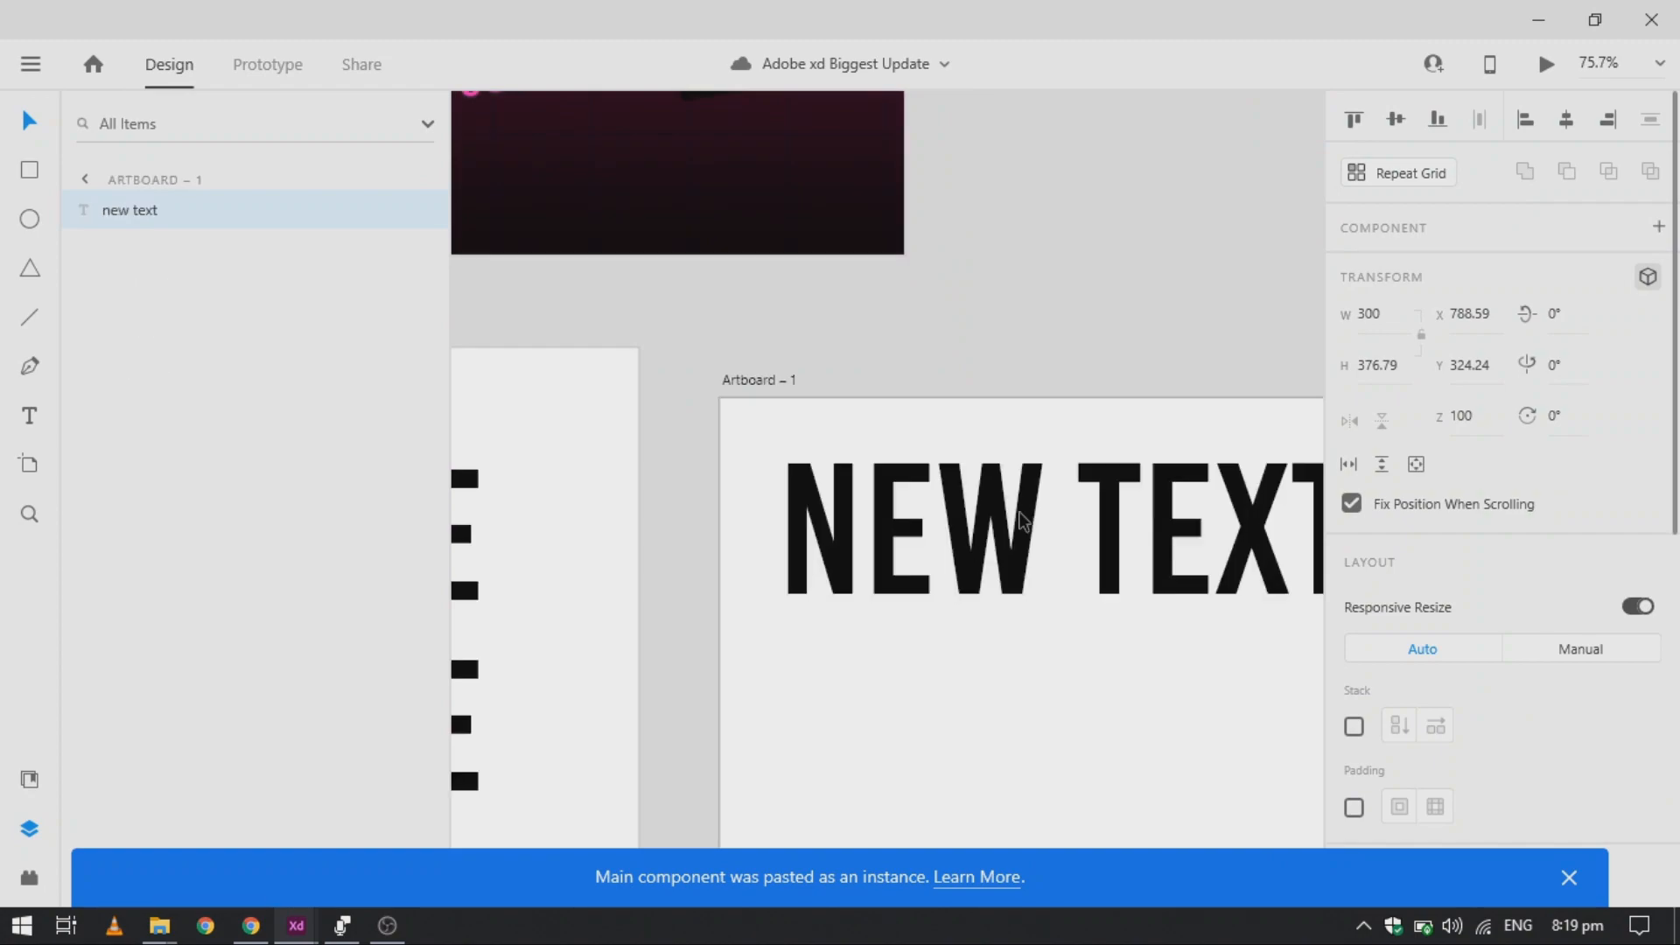
scroll(1019, 516, "down", 1)
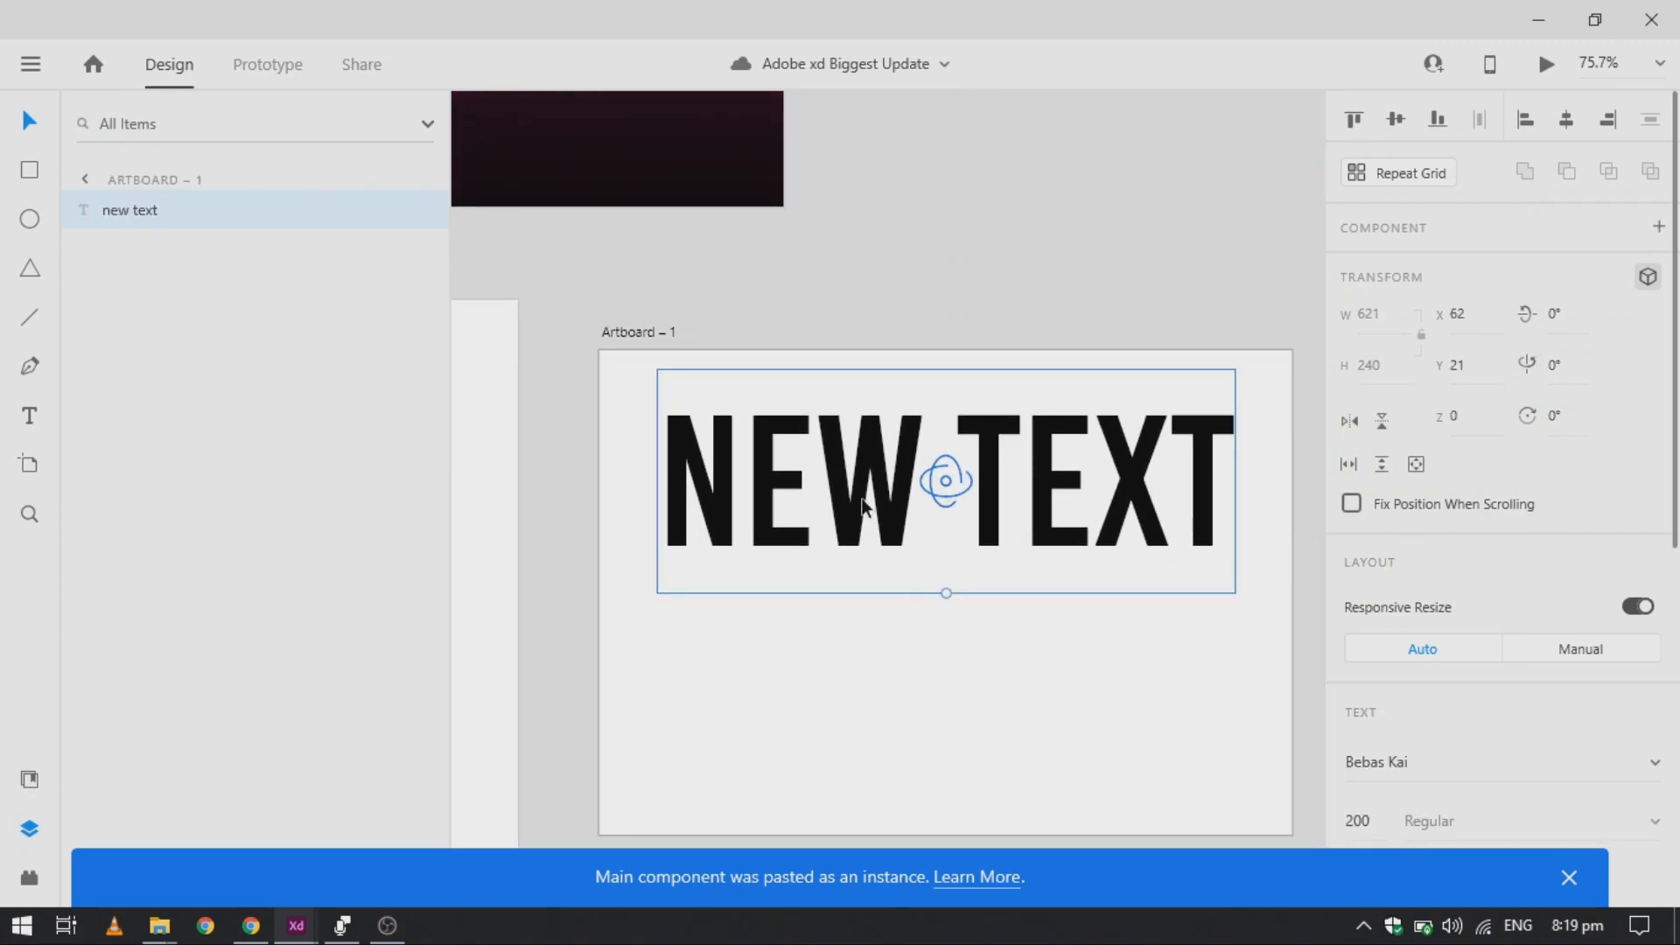
Toggle 3D transforms off and on for the NEW TEXT object and set its X-axis rotation to 10°
left_click(1645, 277)
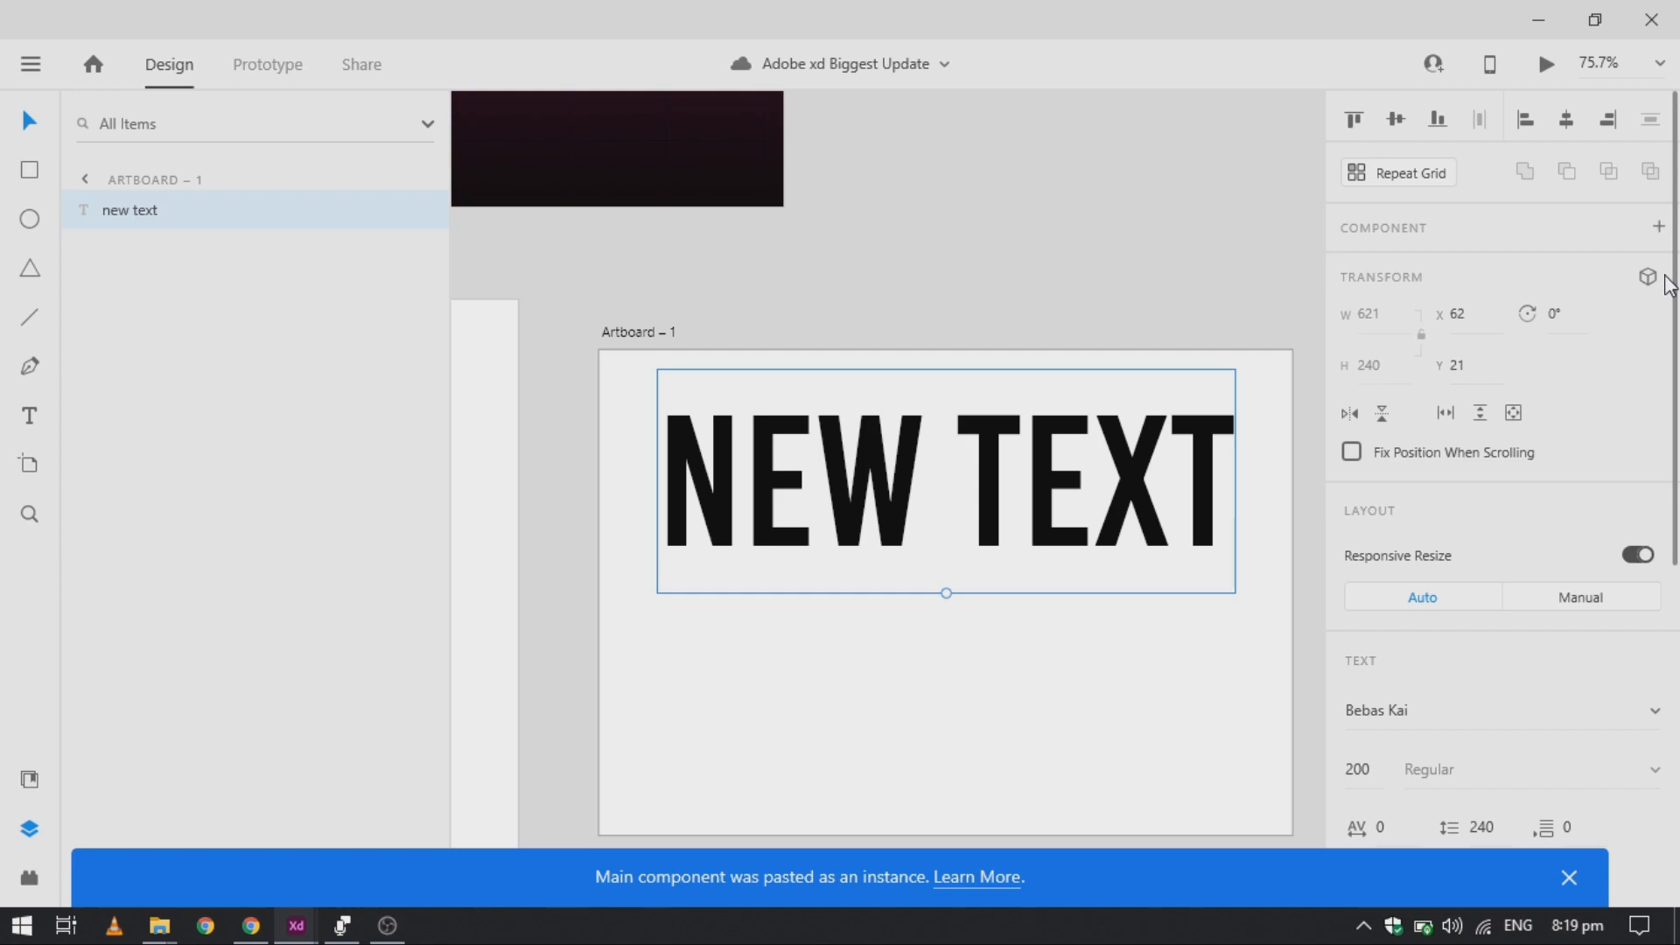
left_click(1641, 288)
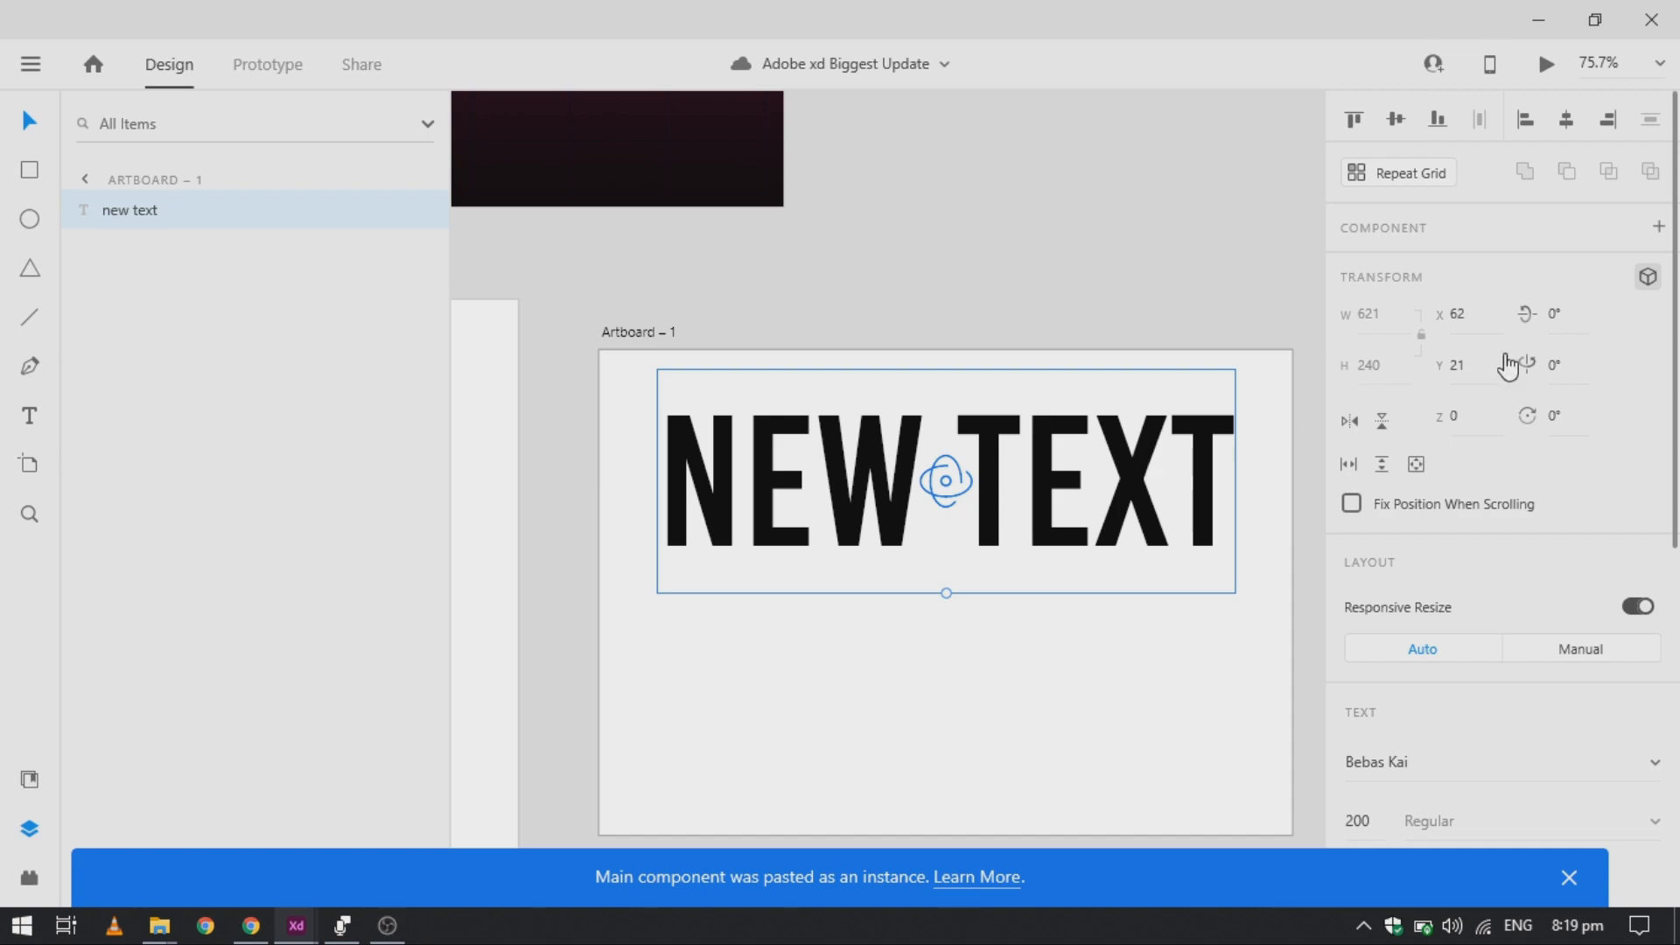
left_click(1581, 316)
key("Return")
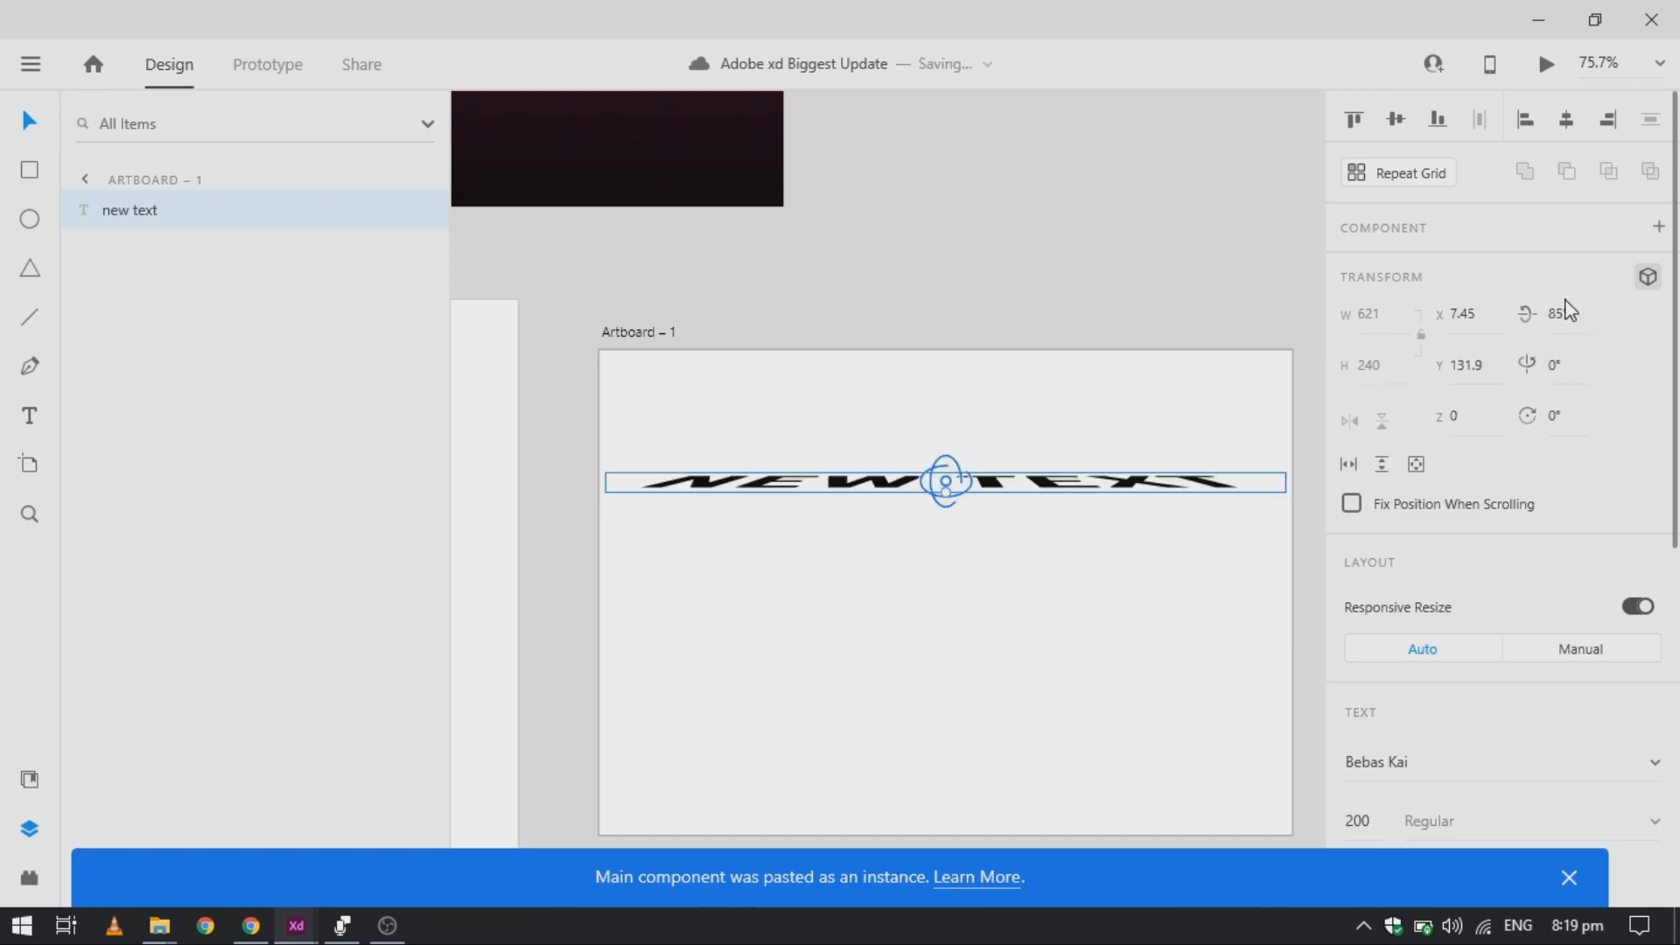
key("shift+Down")
key("shift+Down")
key("shift+Down")
key("shift+Down")
key("shift+Down")
key("shift+Down")
key("shift+Down")
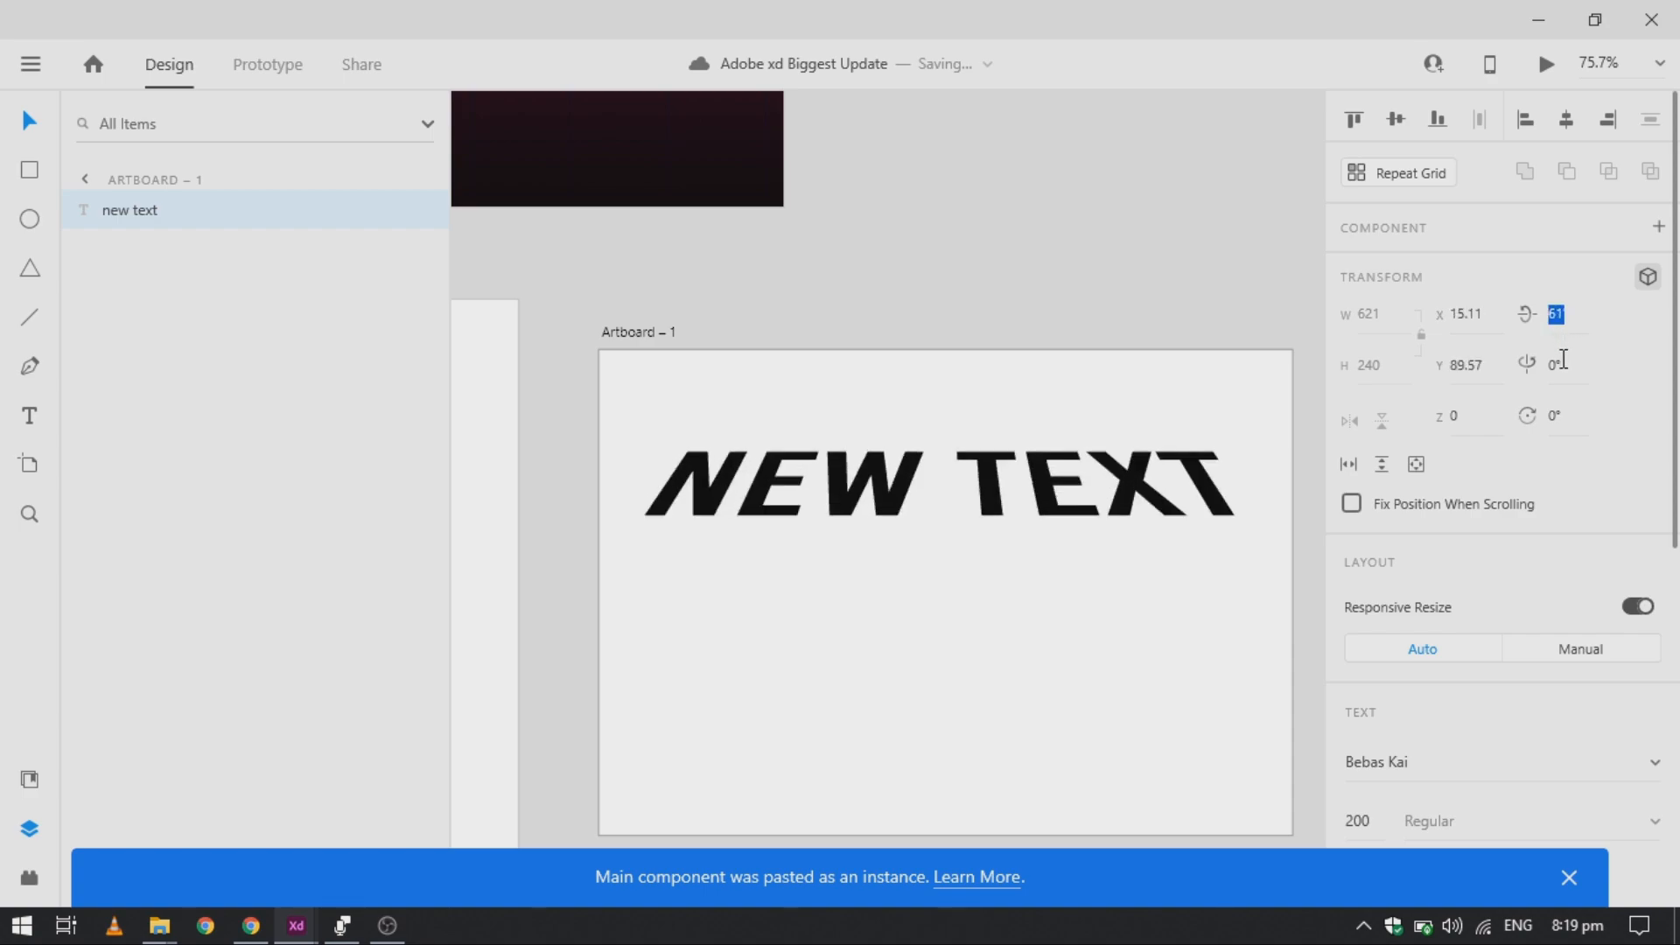
key("Down")
key("Down")
key("Down")
key("Down")
key("Down")
key("Return")
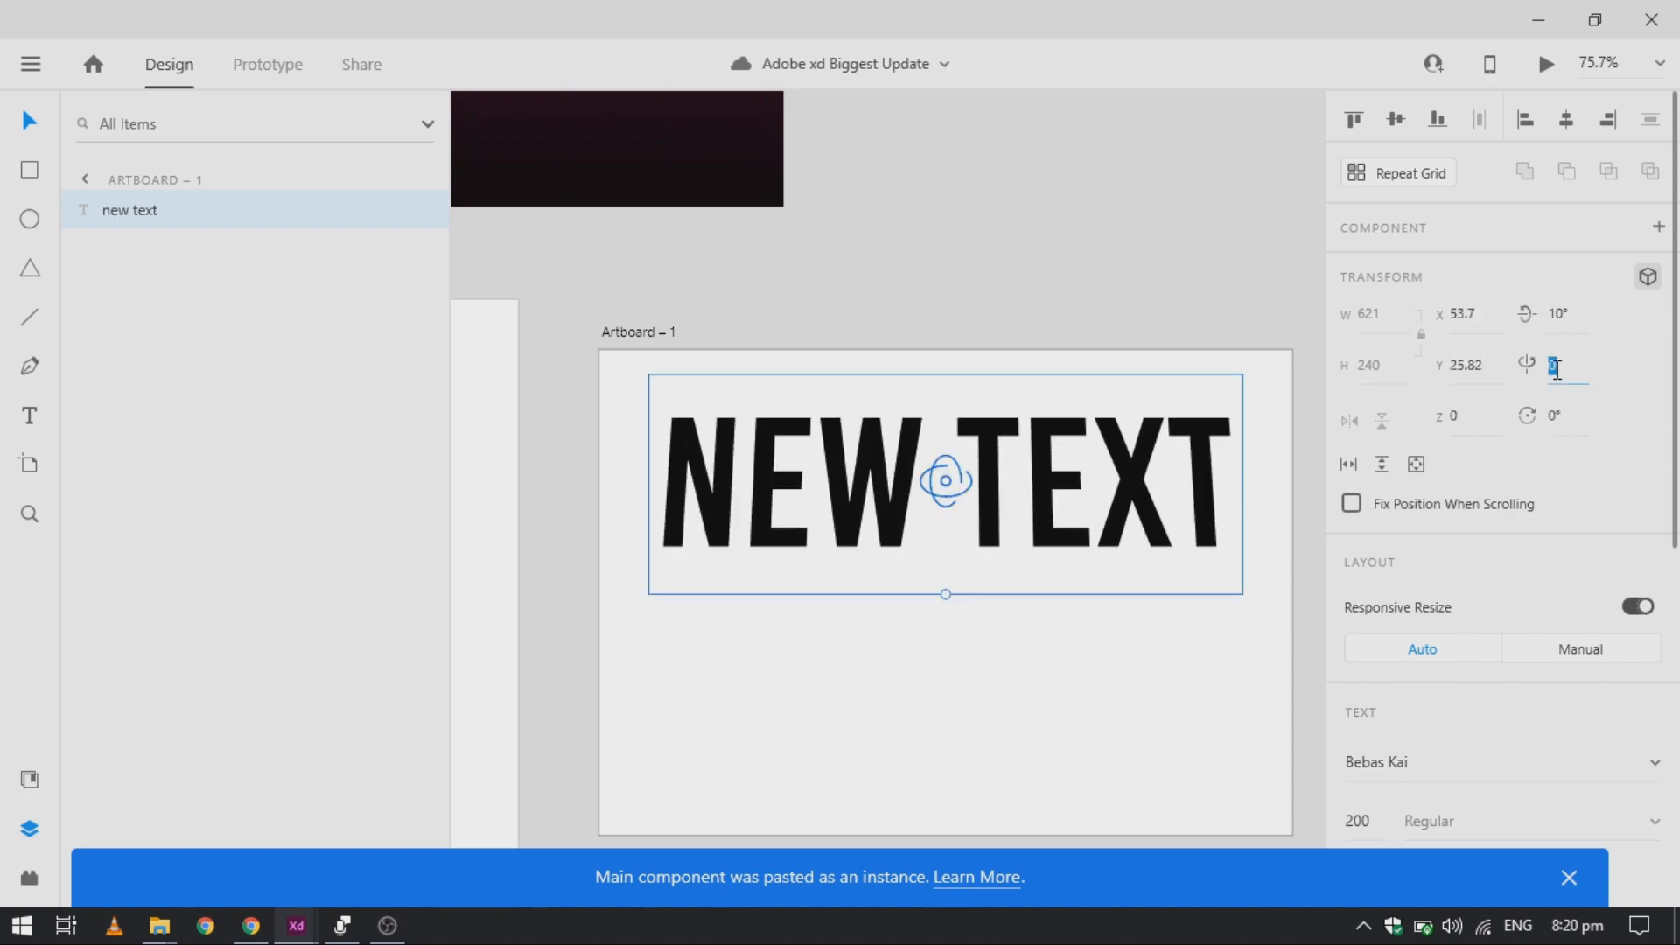
Set the Y-axis rotation of the NEW TEXT object to 20°
left_click(1557, 368)
type("20")
key("Return")
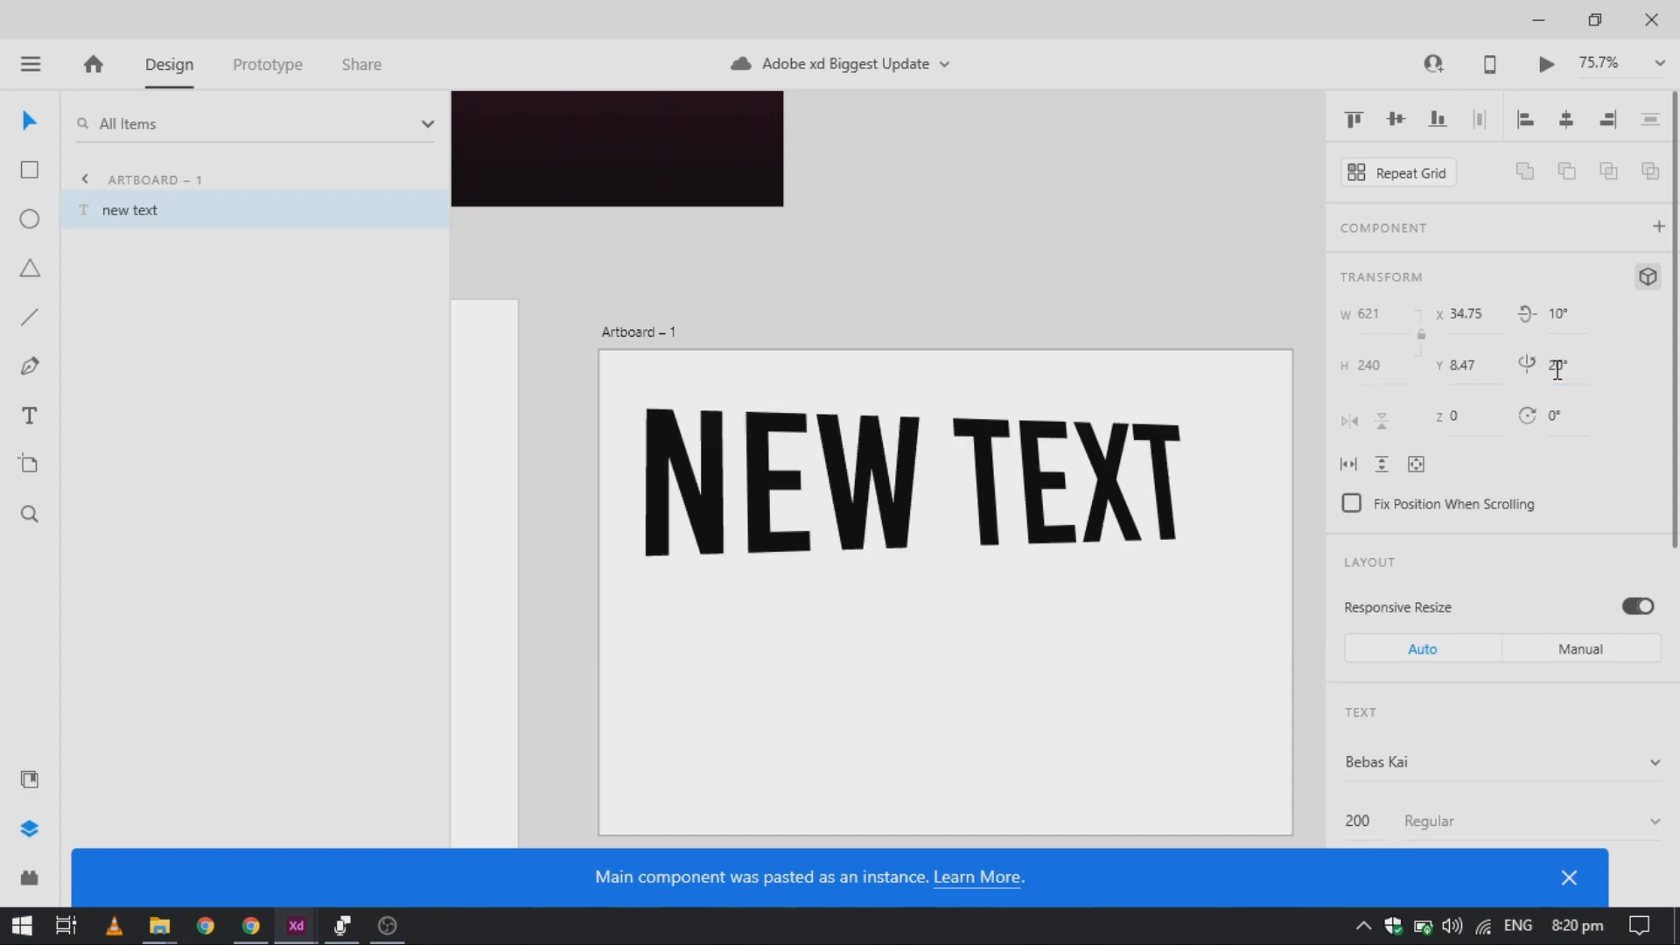
Set the text's Z-axis rotation to 10° and move it lower on the artboard to about X 41, Y 50
left_click(1562, 423)
type("10")
key("Return")
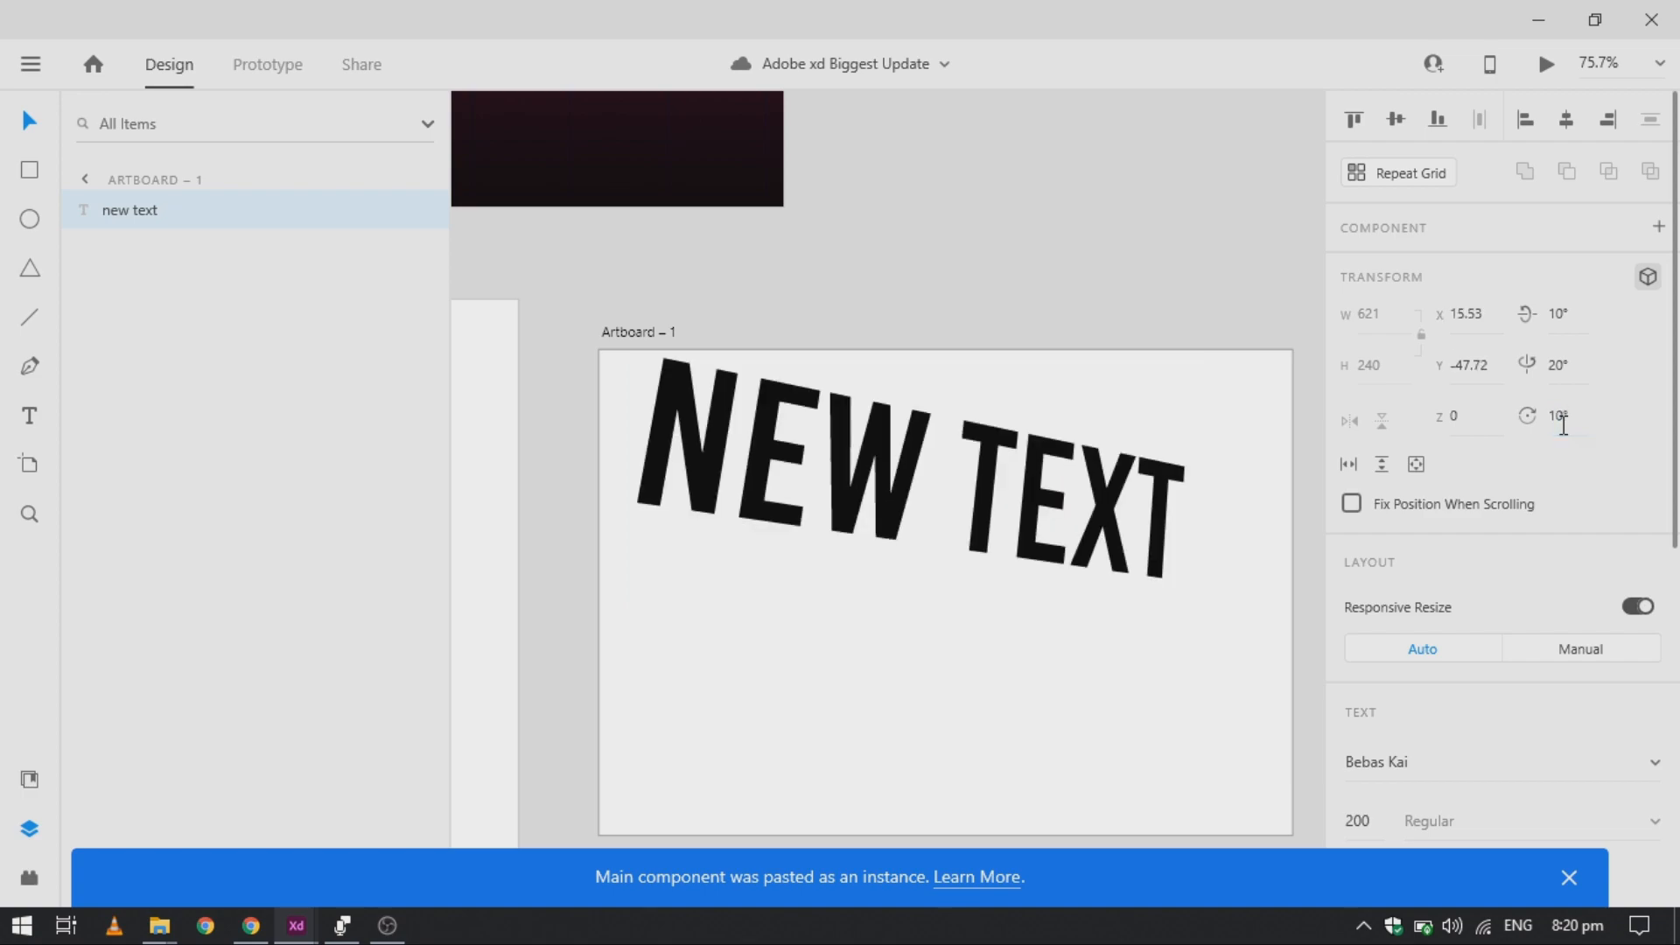
left_click_drag(1026, 520, 1067, 363)
key("ctrl+z")
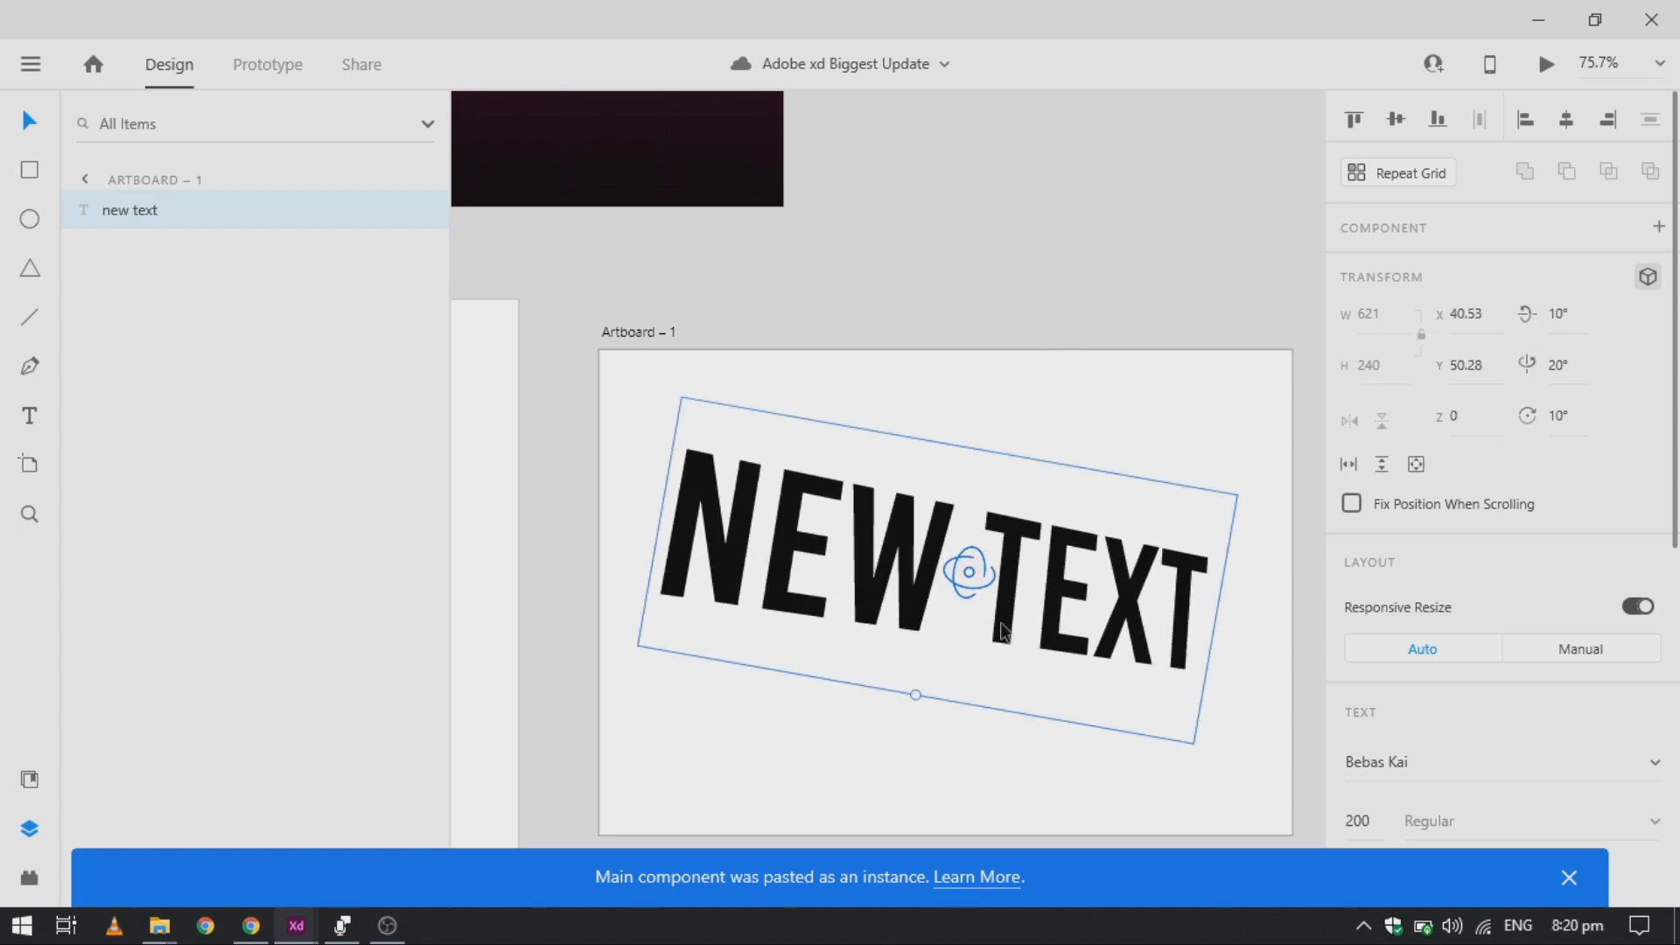
Raise the text's Z depth to 800 and reduce it to about 279
left_click(1456, 418)
left_click(1469, 429)
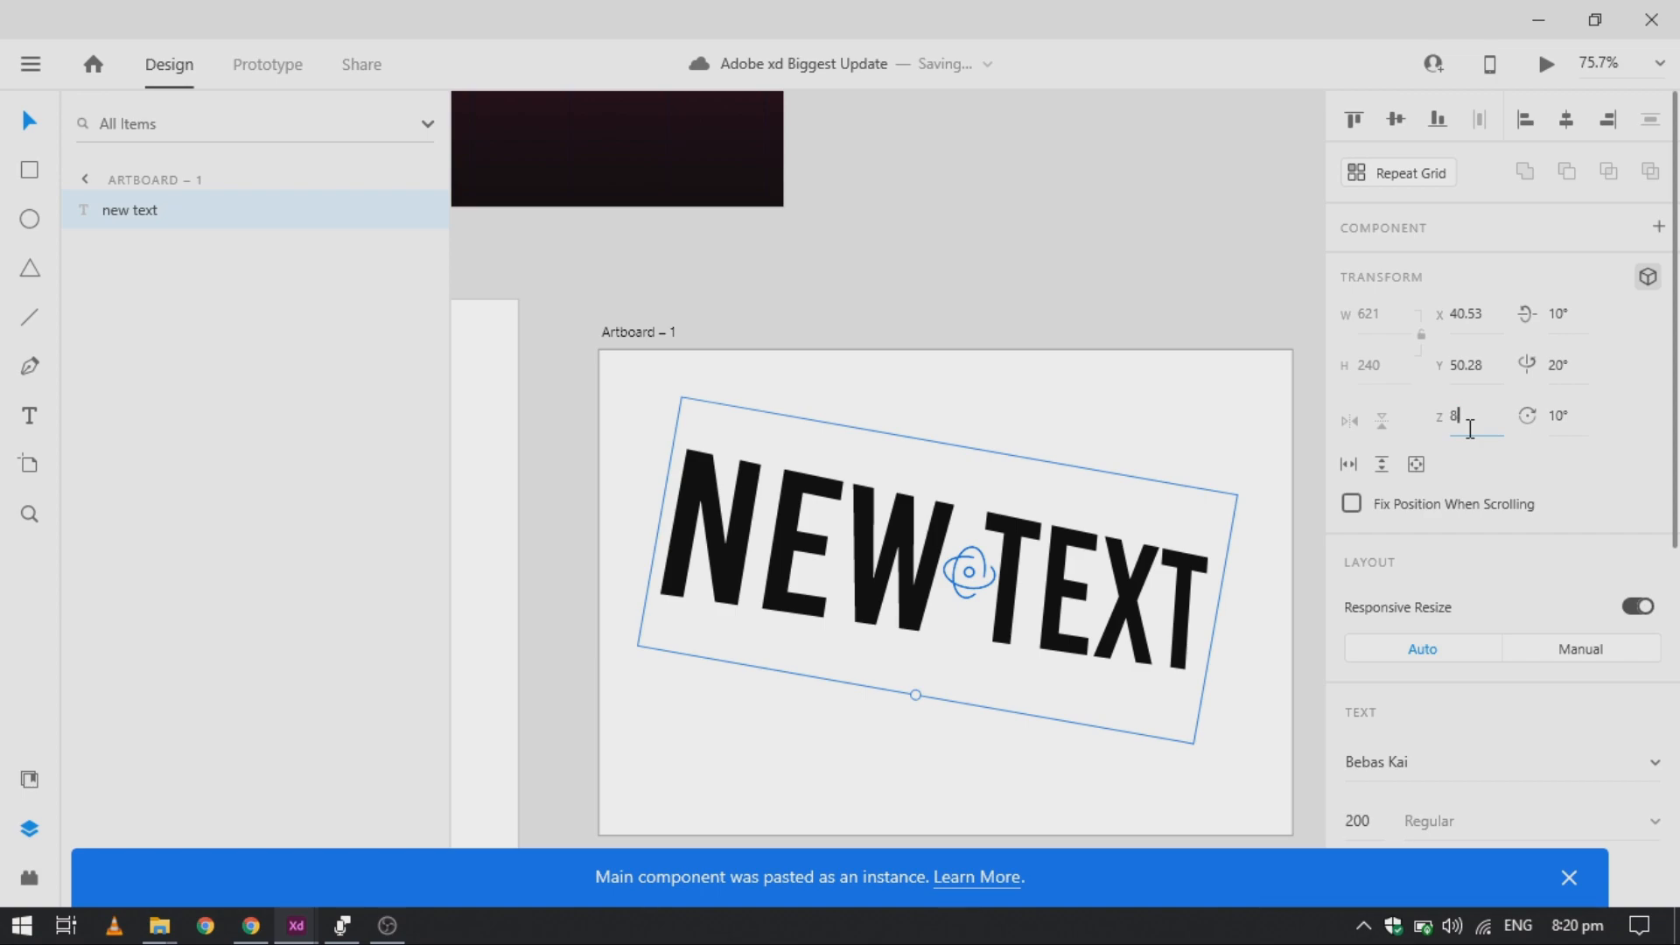
key("Return")
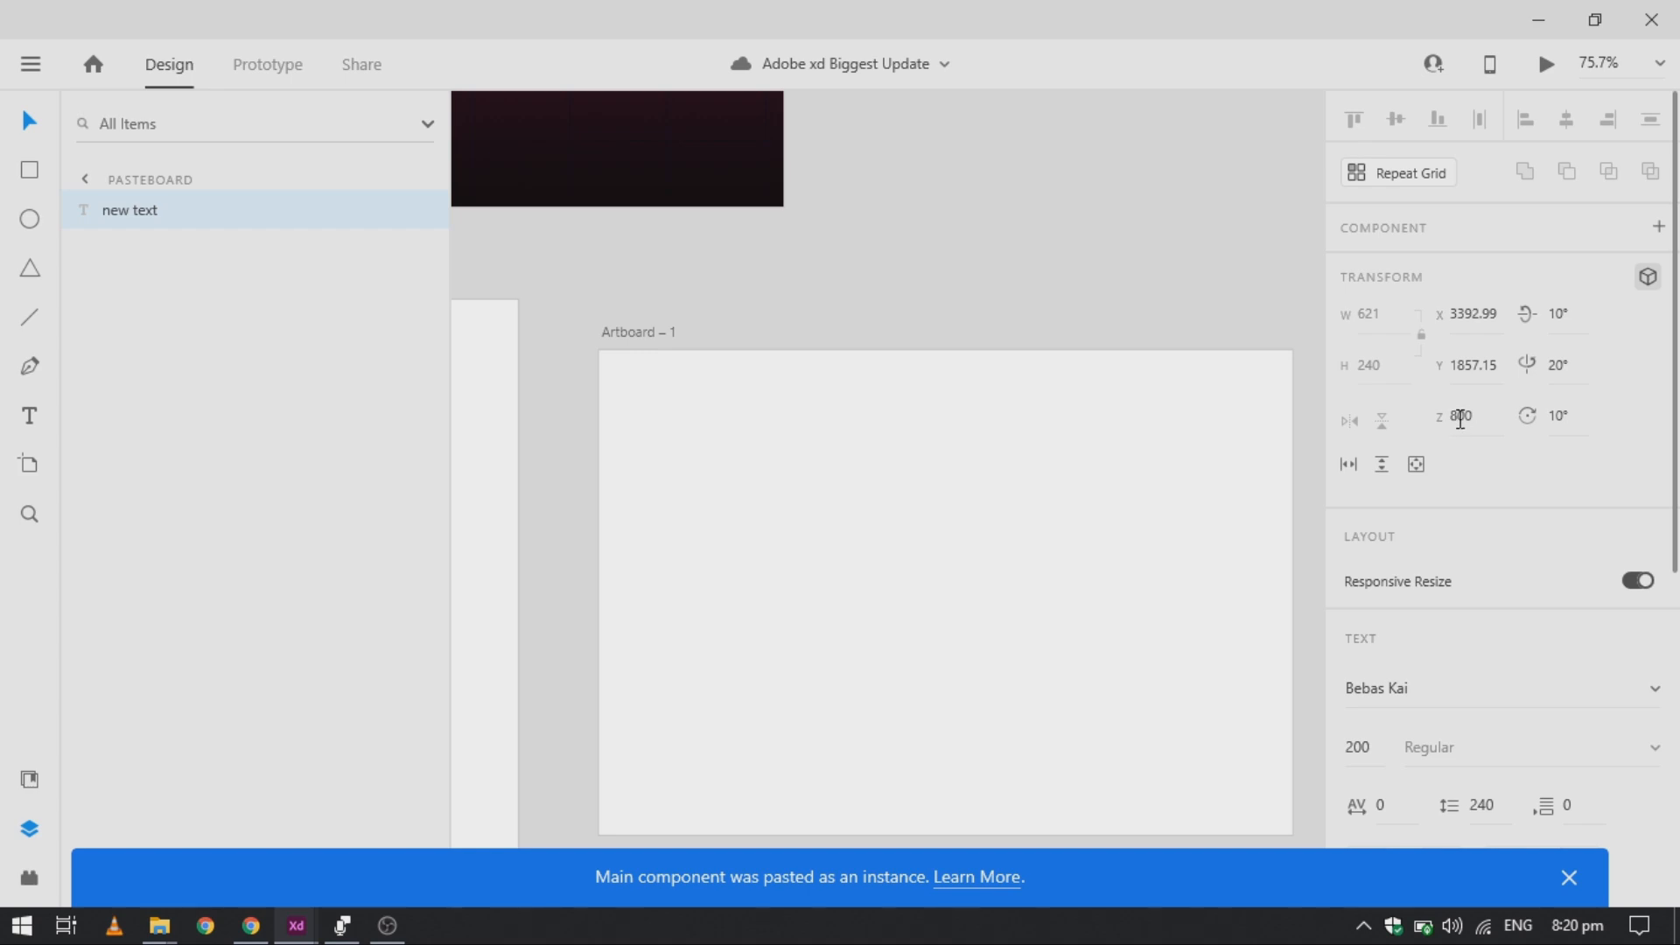
left_click_drag(1462, 418, 1489, 703)
left_click_drag(1467, 412, 1530, 769)
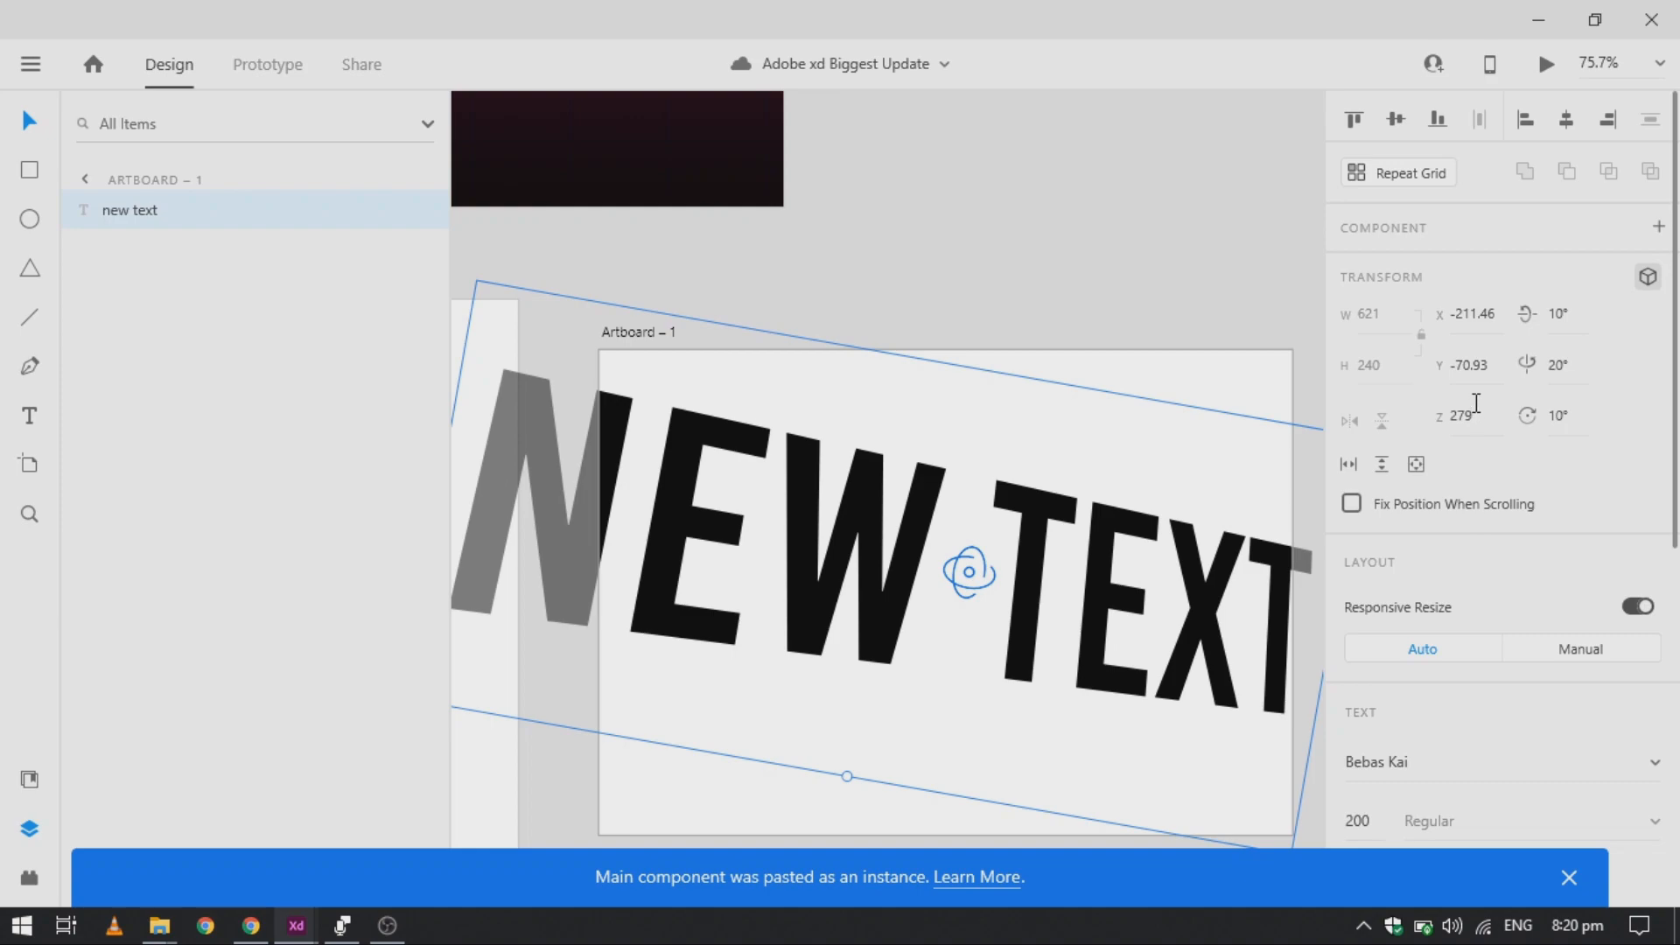
Enter a Z depth of -100 for the text, adjust it to about -37, and deselect the text
left_click(1479, 427)
type("-100")
key("Return")
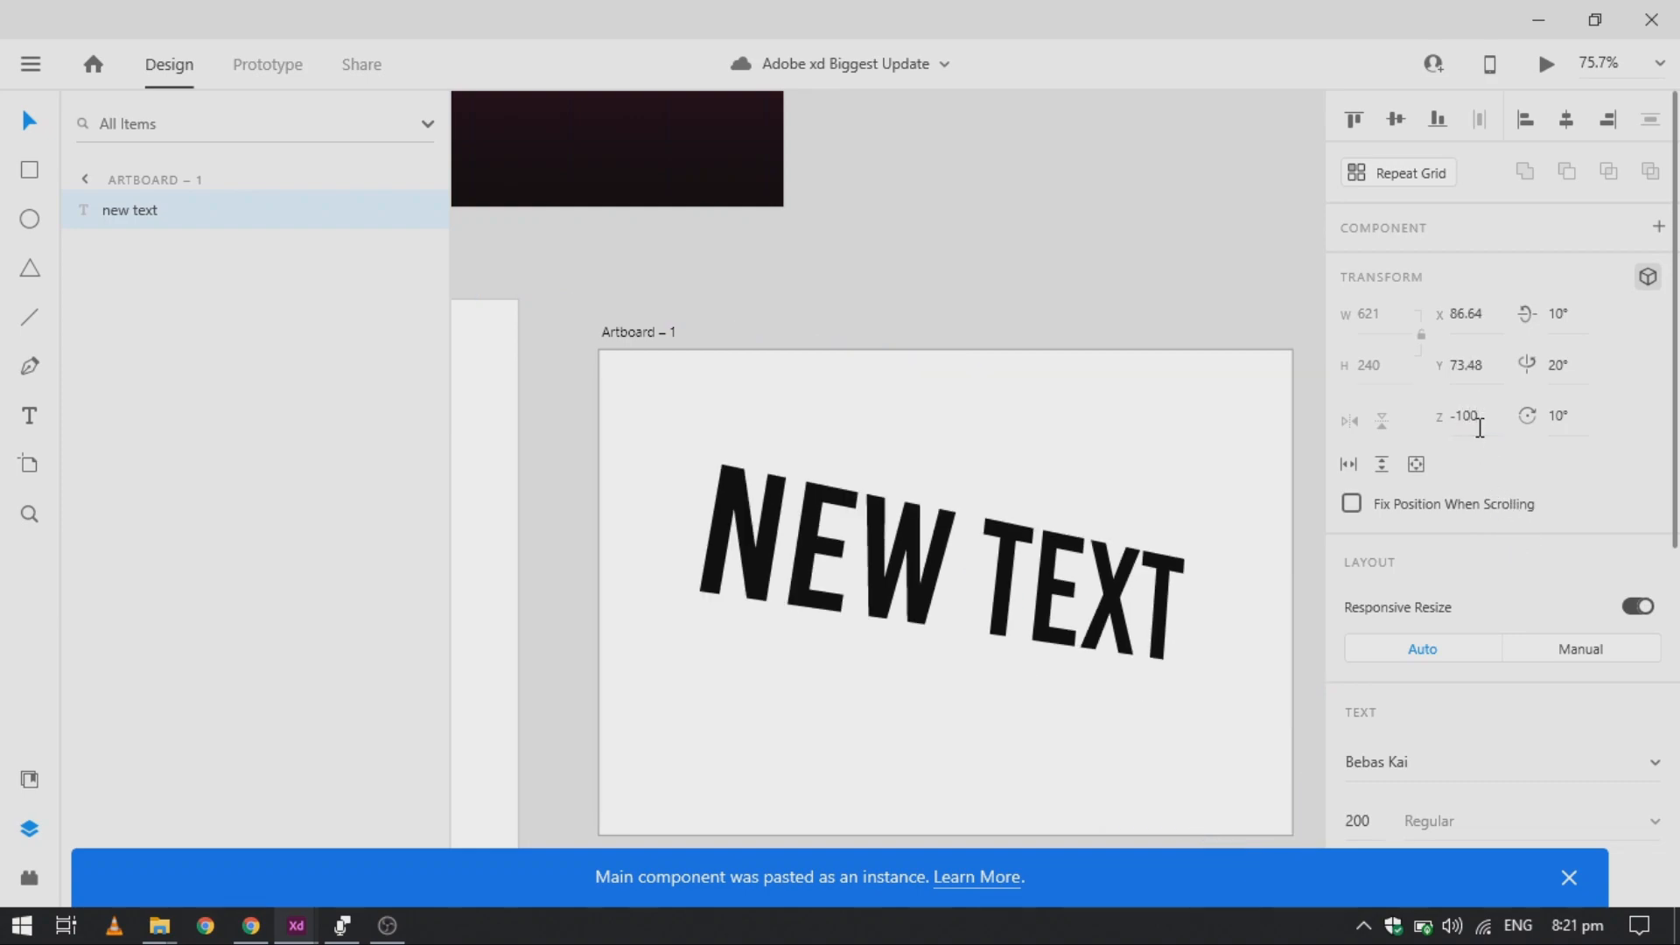
left_click_drag(1475, 418, 1530, 796)
left_click_drag(1468, 419, 1503, 321)
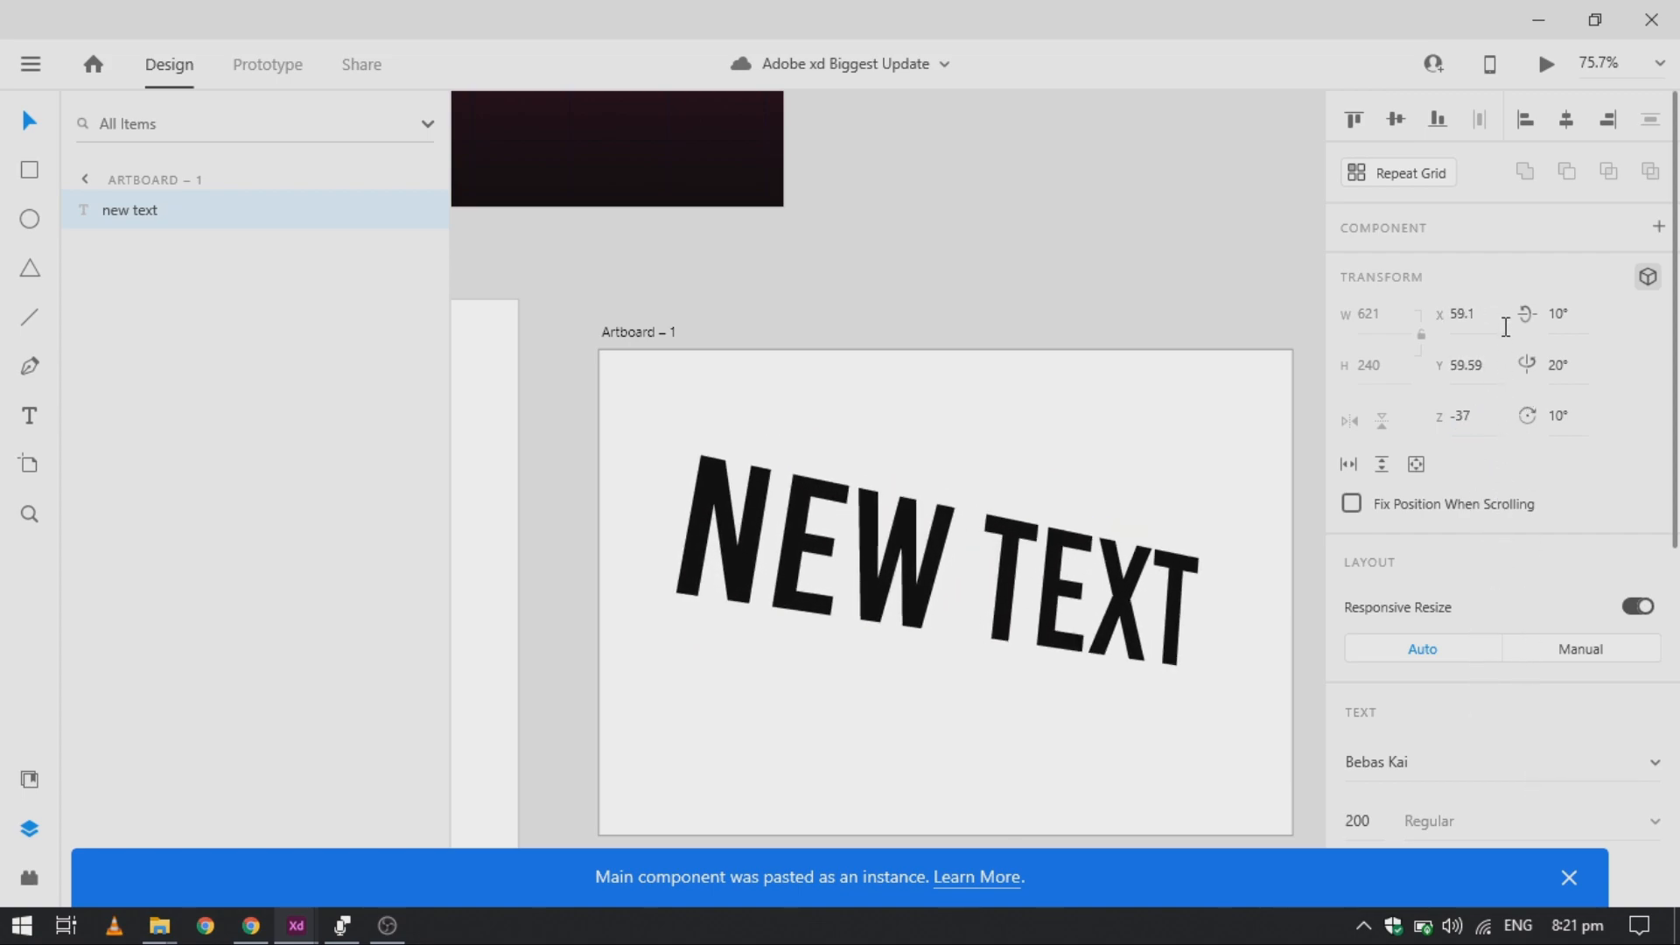
left_click(1158, 365)
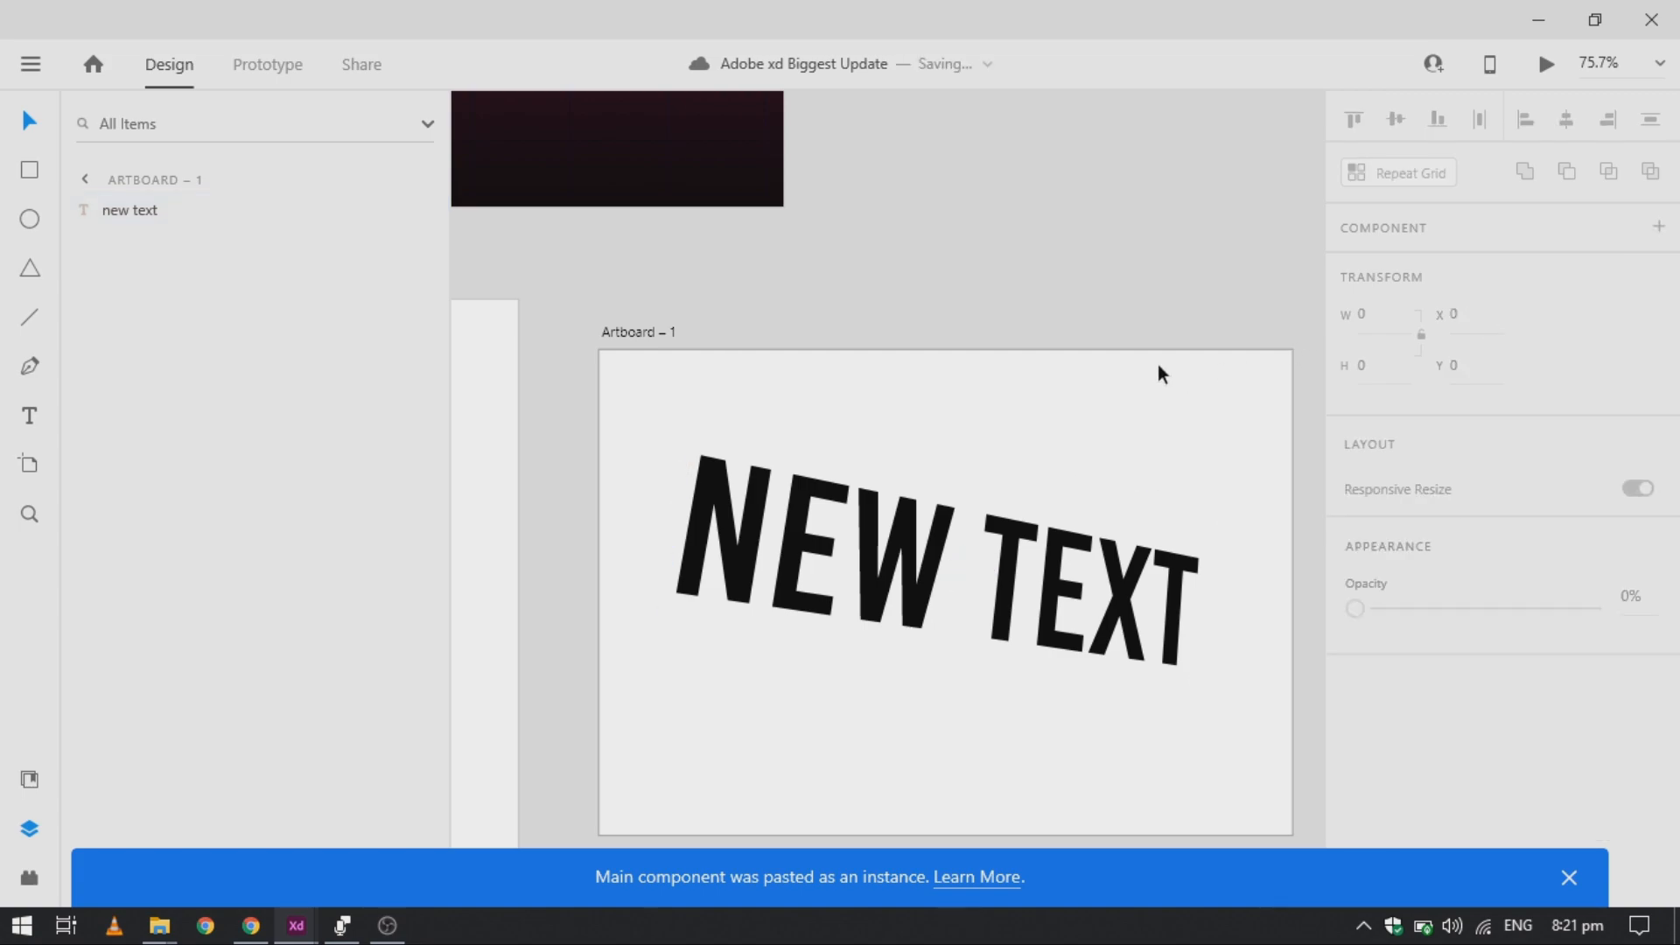
Draw a 198 × 198 square on Artboard – 1 and position it over the word TEXT at about X 427, Y 78
scroll(1126, 382, "down", 2)
key("r")
left_click_drag(1021, 300, 1113, 385)
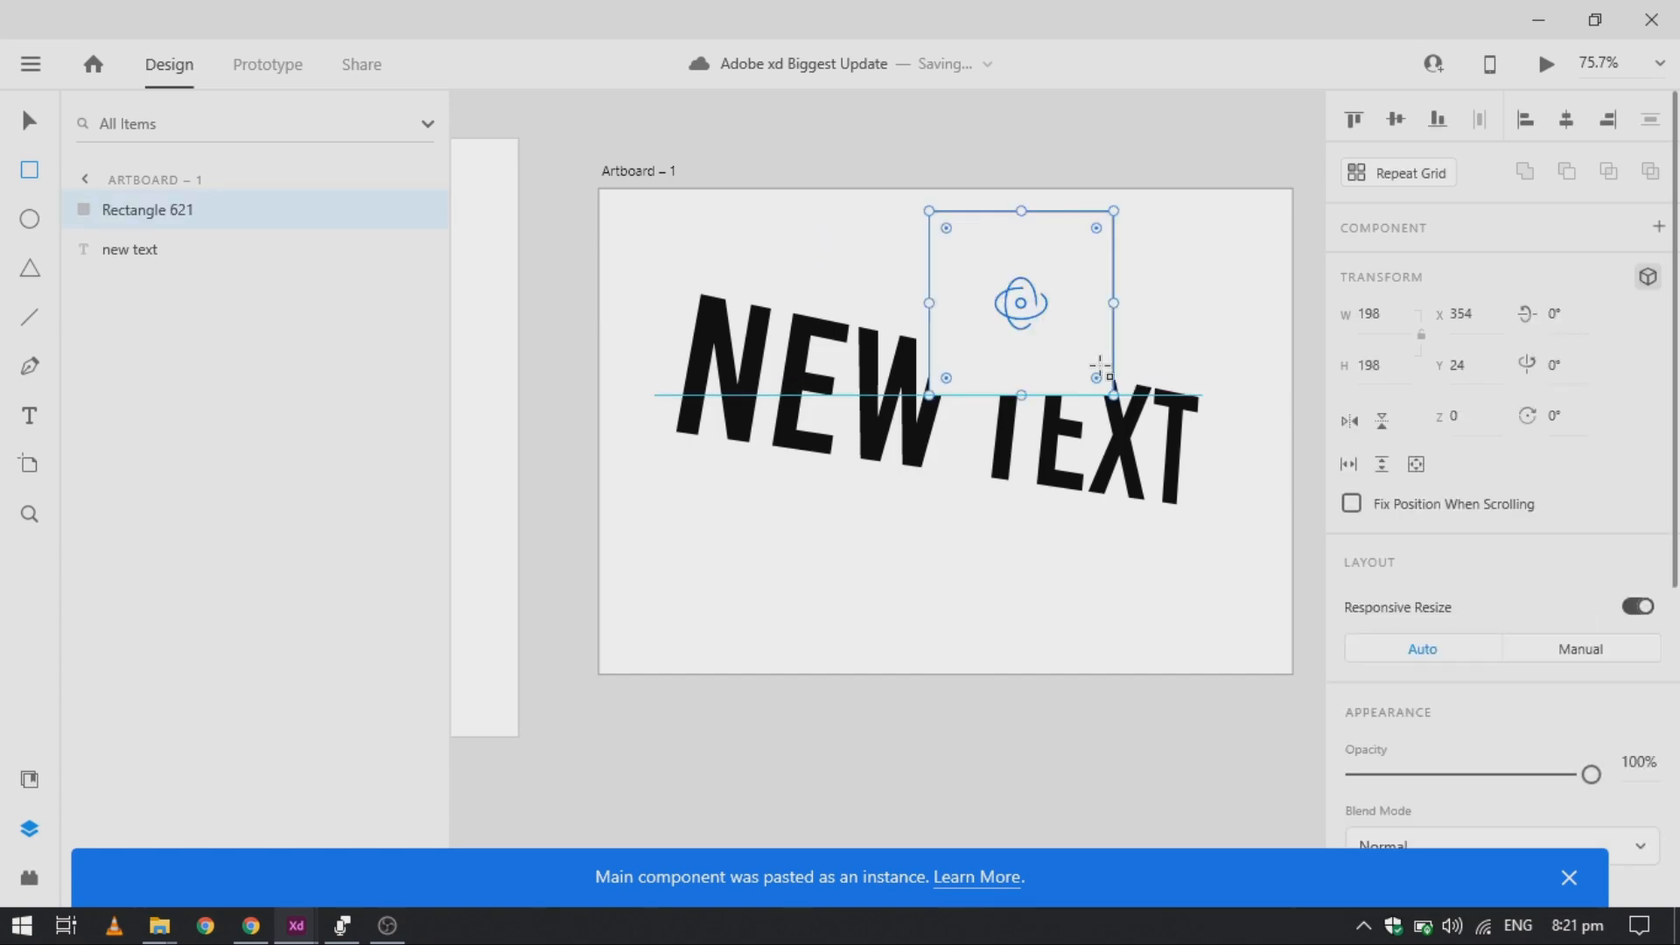
left_click_drag(1055, 334, 1064, 404)
scroll(1064, 404, "up", 3)
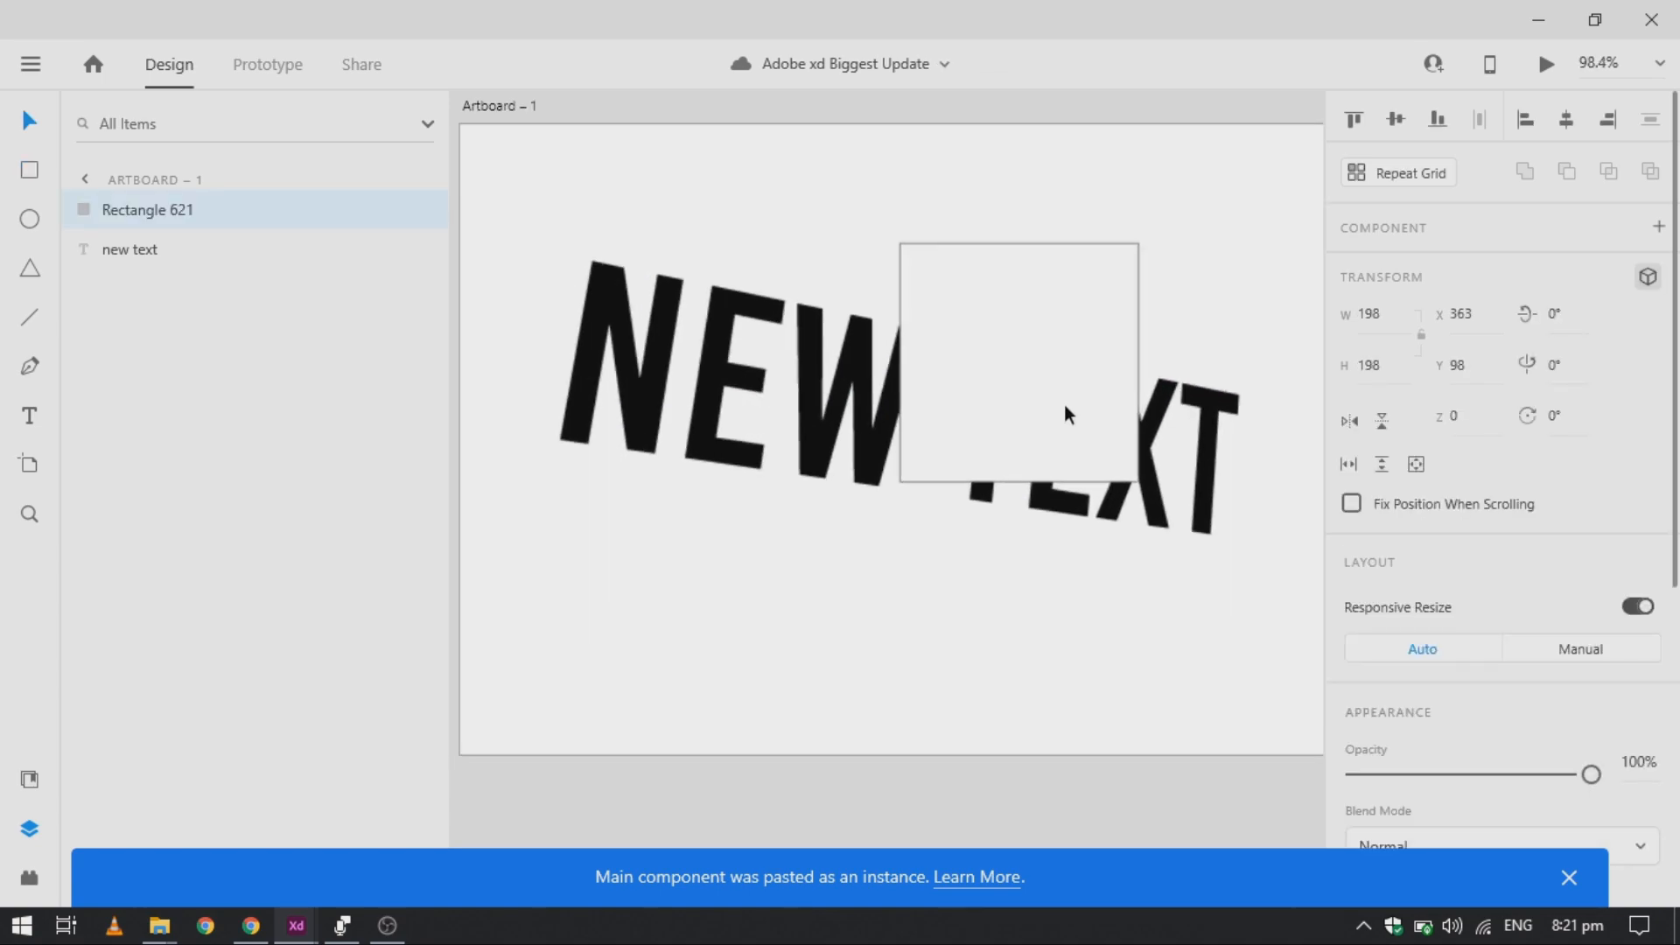
left_click(758, 397)
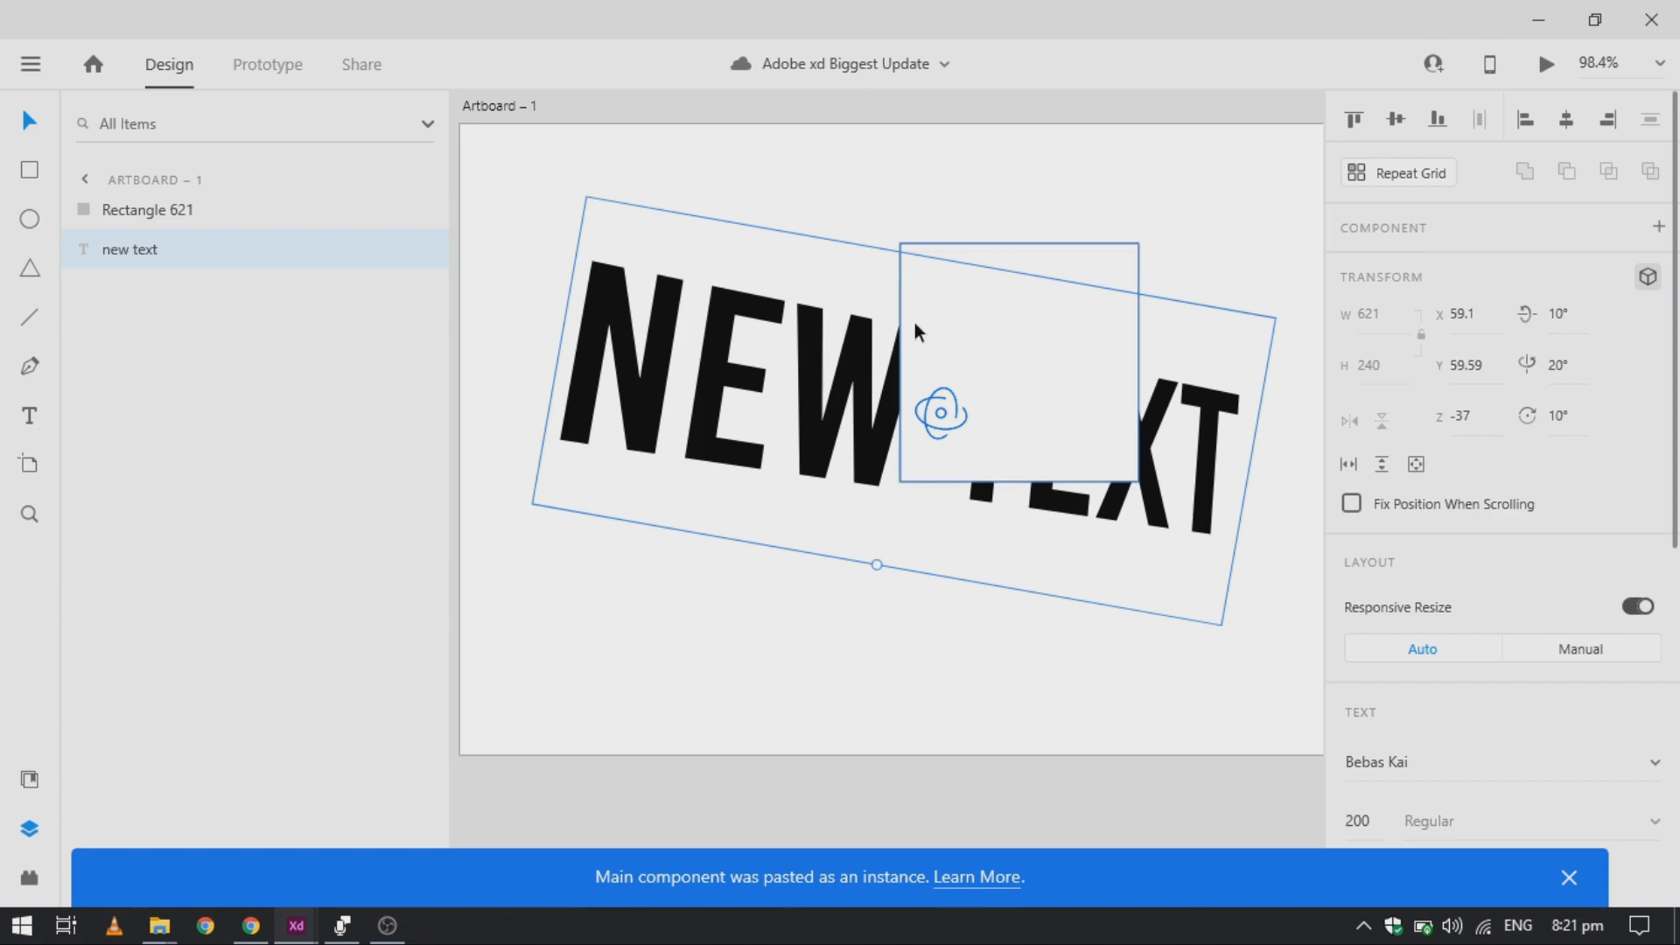
left_click_drag(1055, 352, 1134, 326)
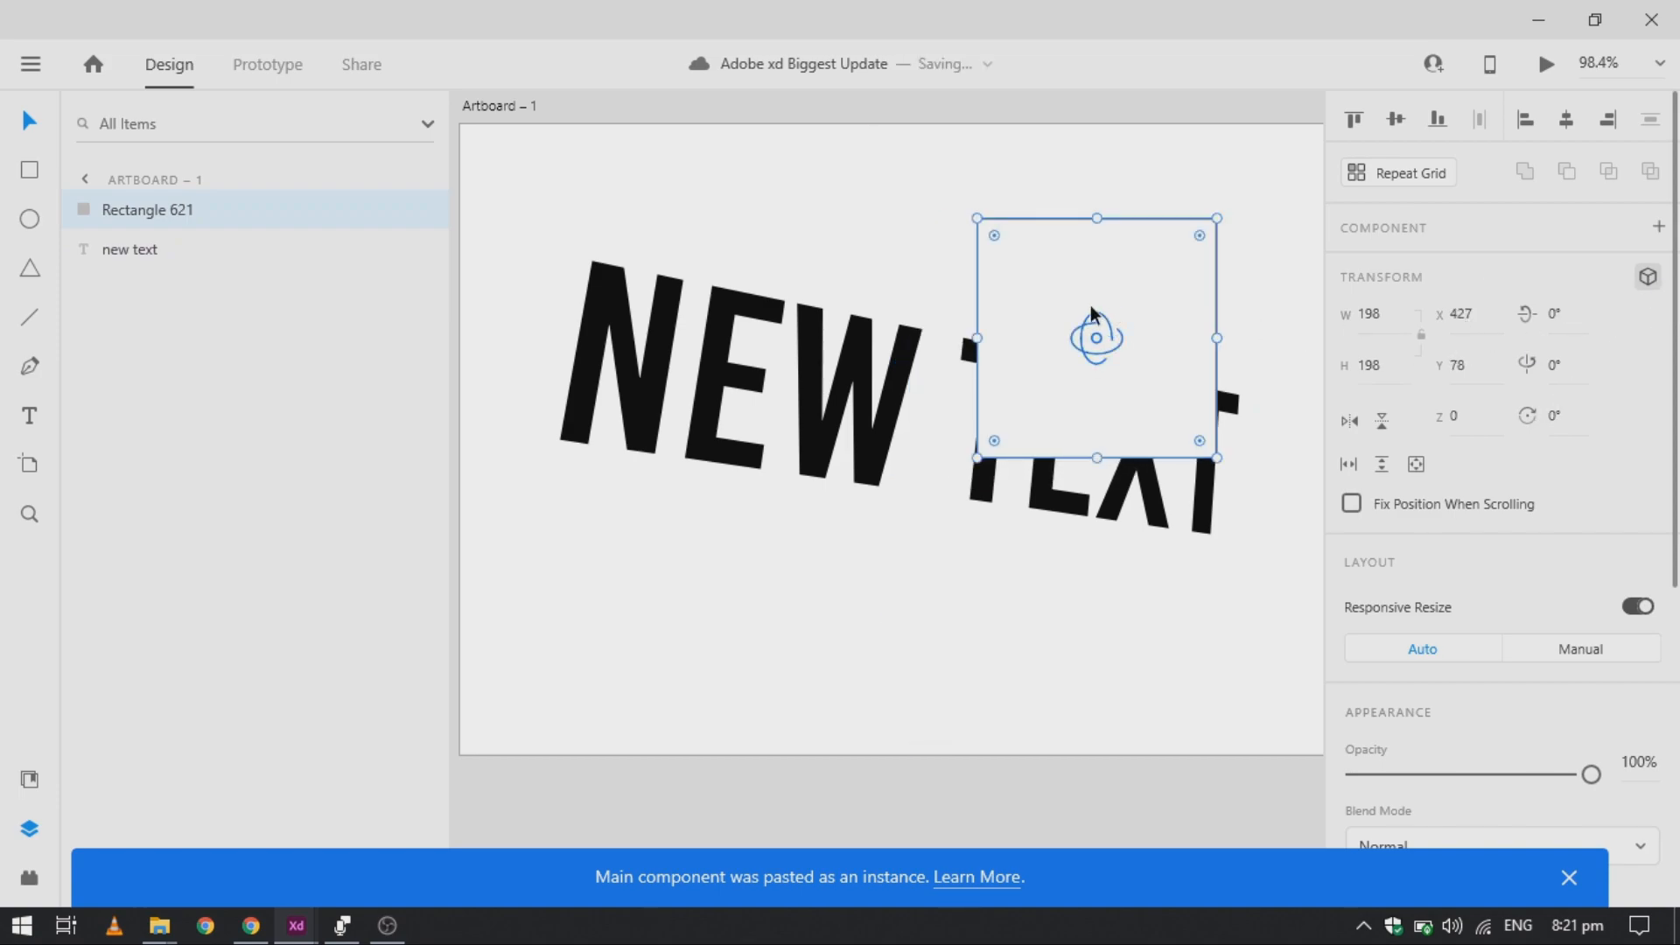
Fill the square with red and move it below the text to about X 273, Y 286
scroll(1619, 779, "down", 4)
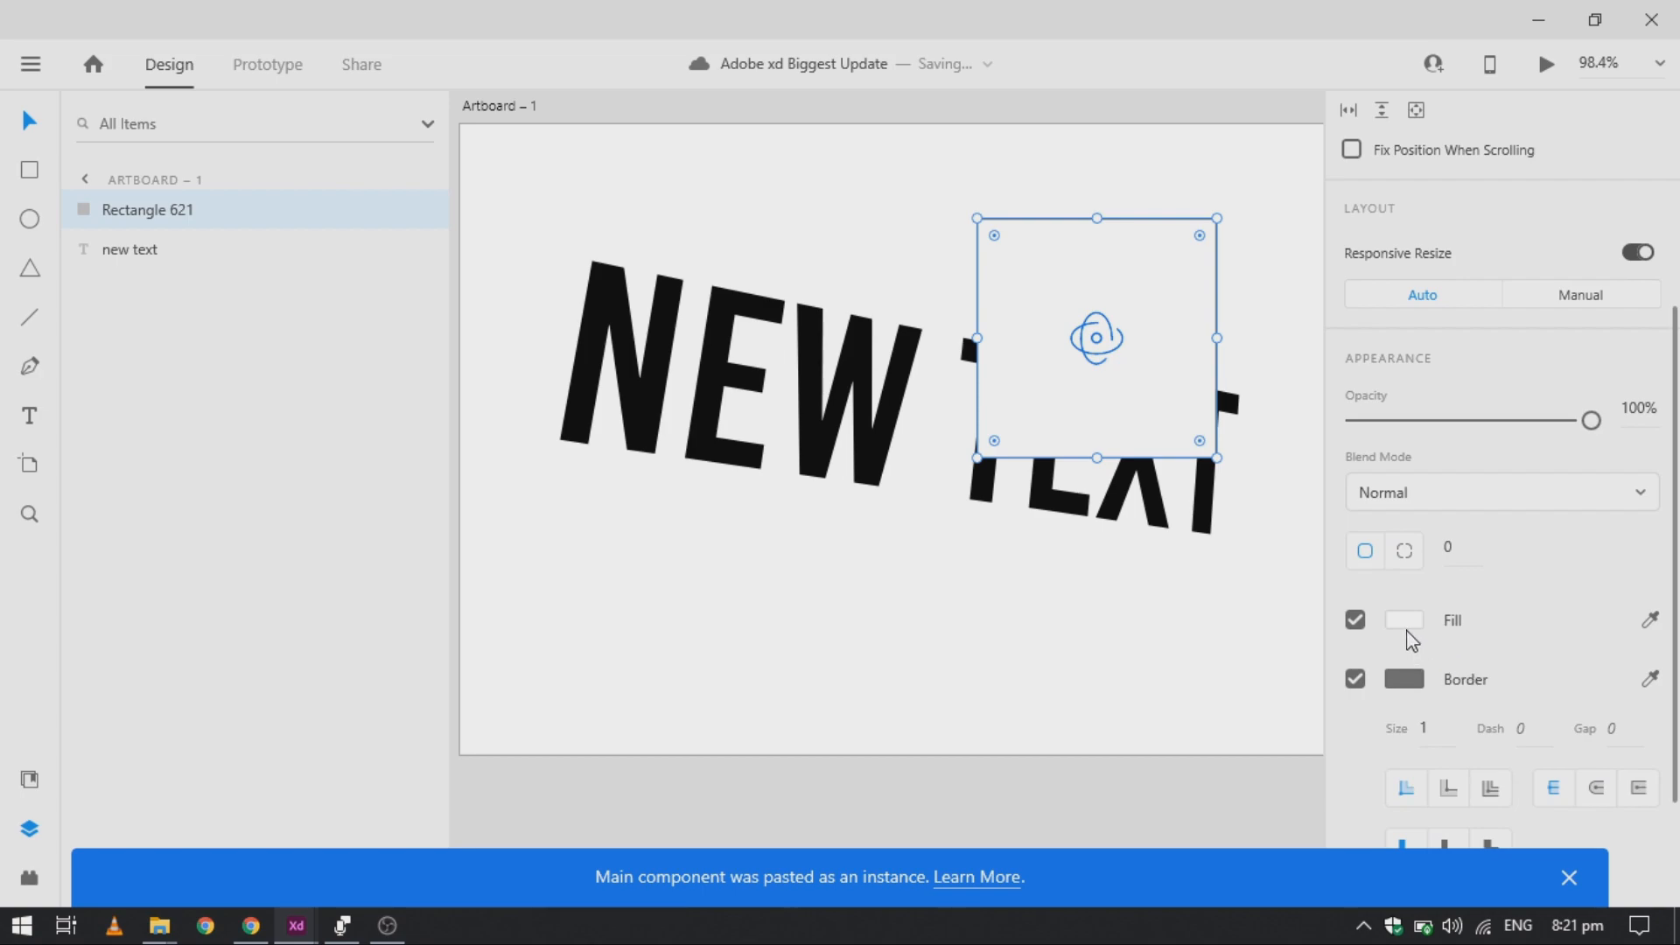
left_click(1406, 623)
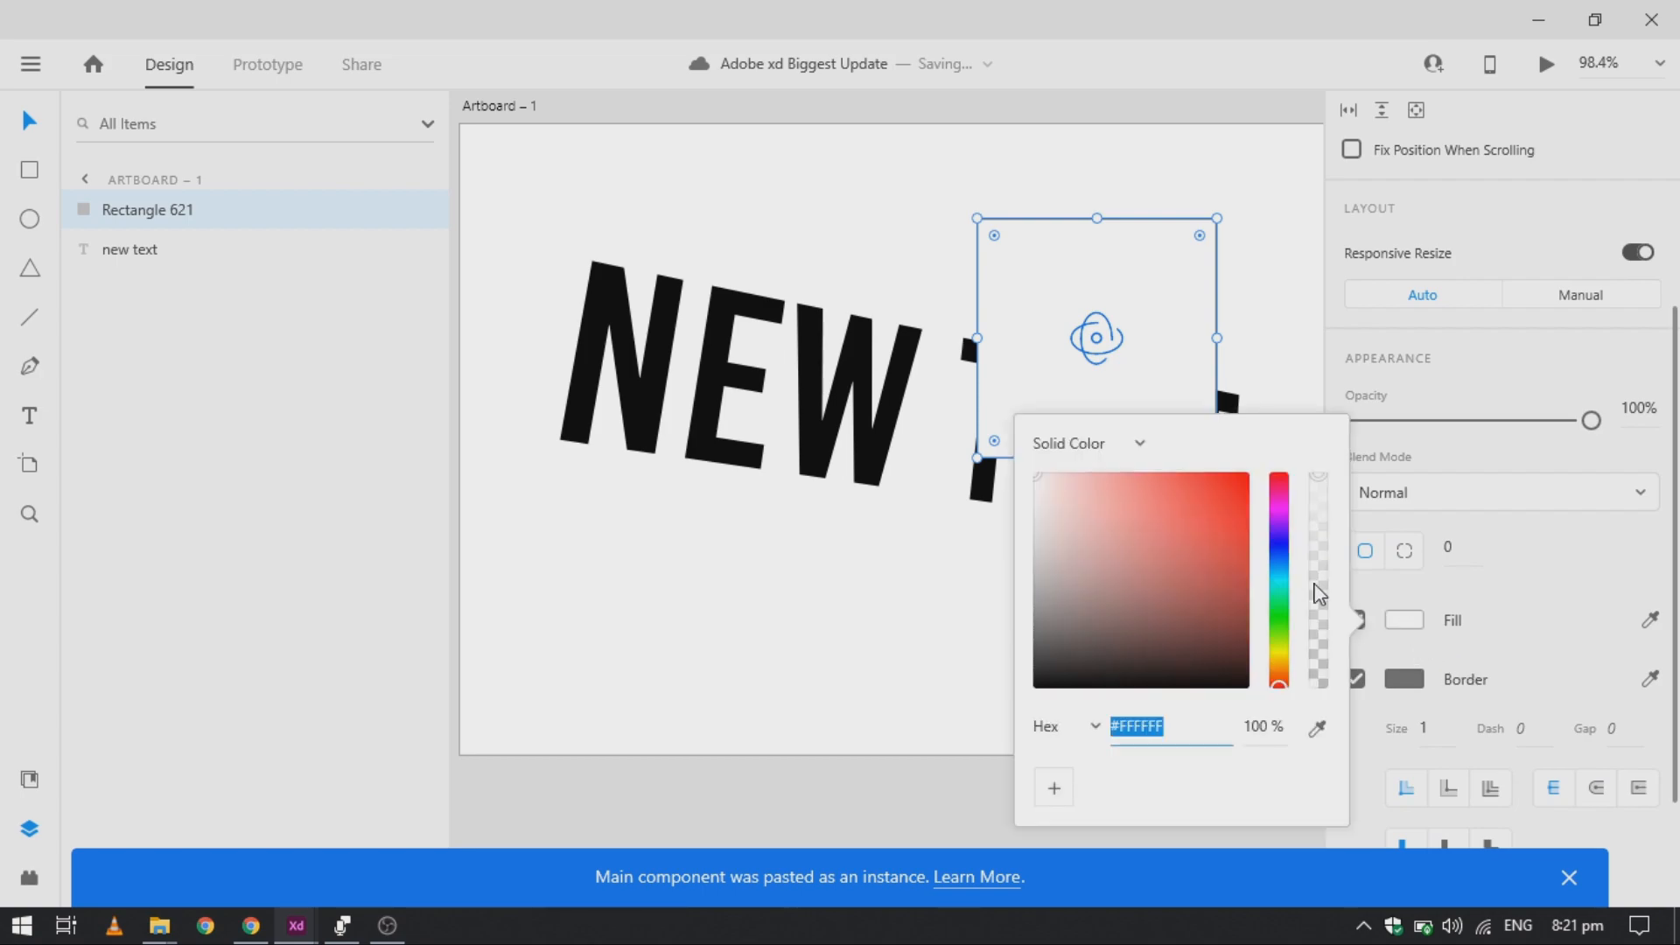
left_click(1204, 521)
left_click(1155, 262)
left_click_drag(1147, 255, 960, 506)
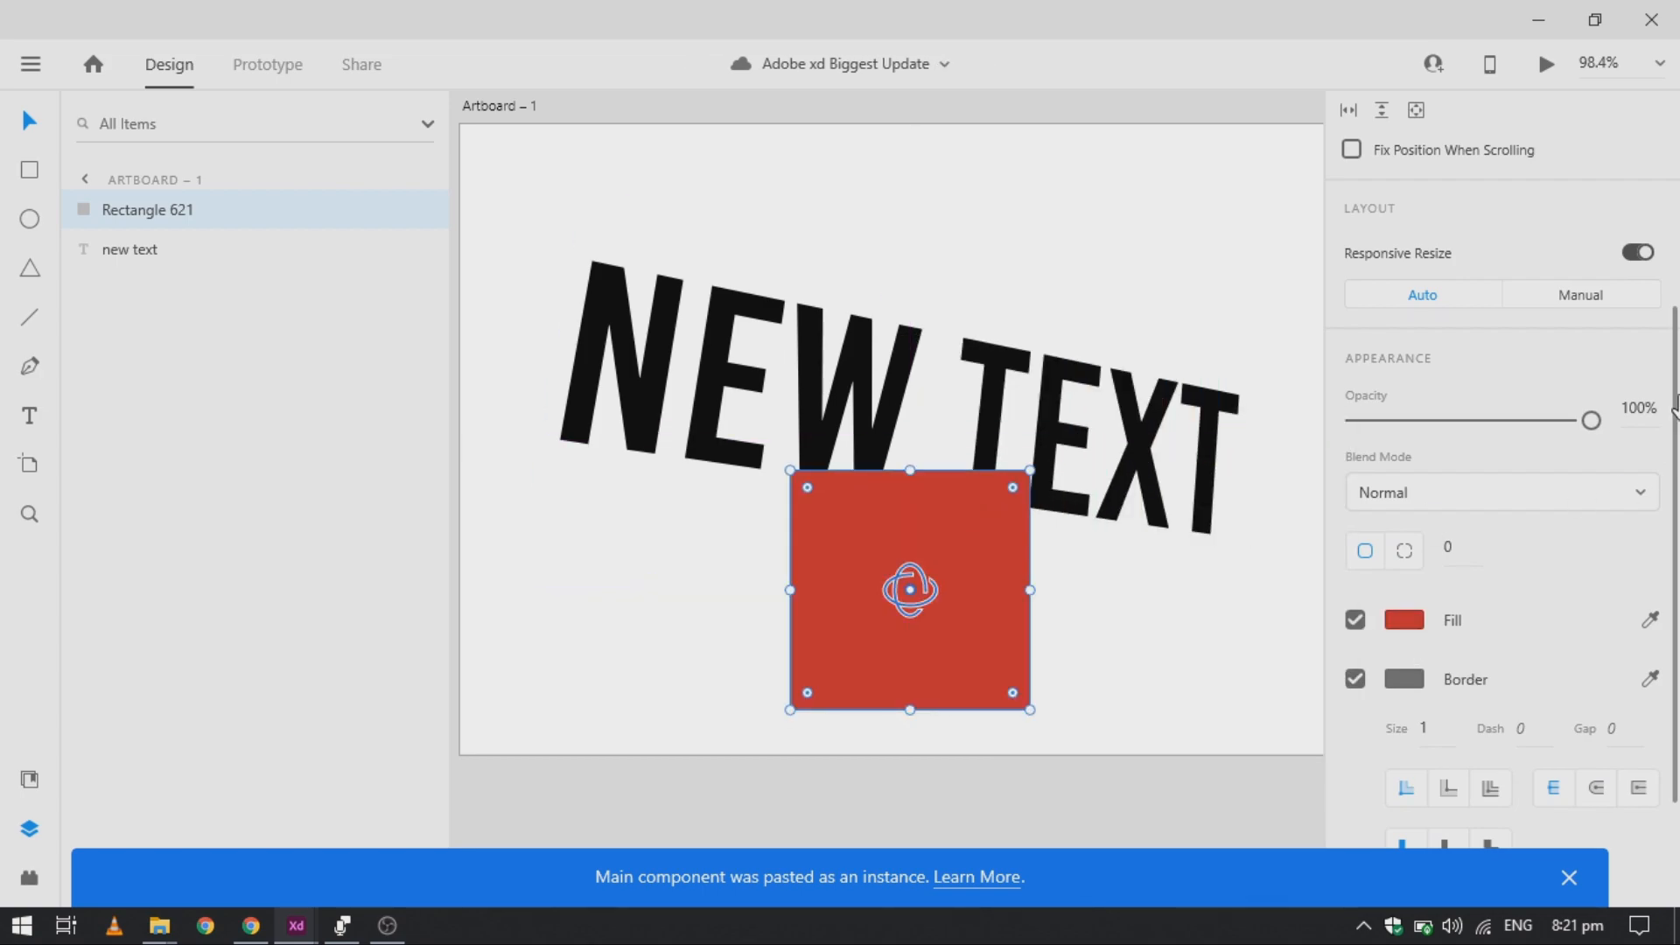
Rotate the red square in 3D to about -25° around the X axis and 70° around the Y axis
scroll(1397, 270, "up", 4)
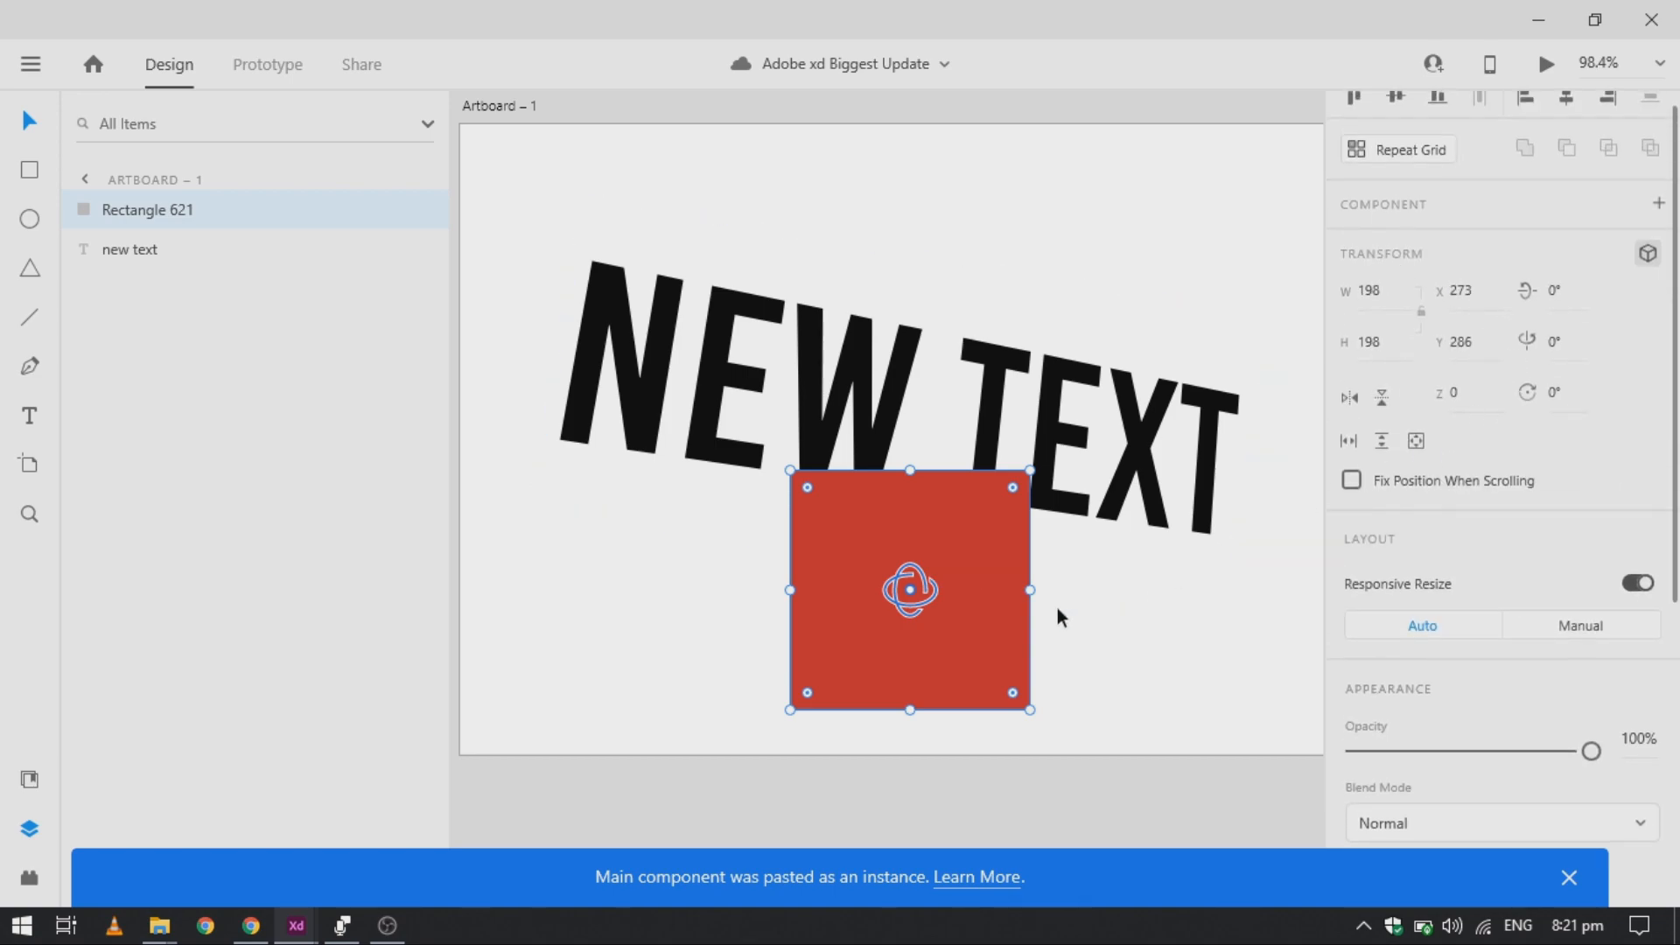
left_click_drag(925, 592, 993, 627)
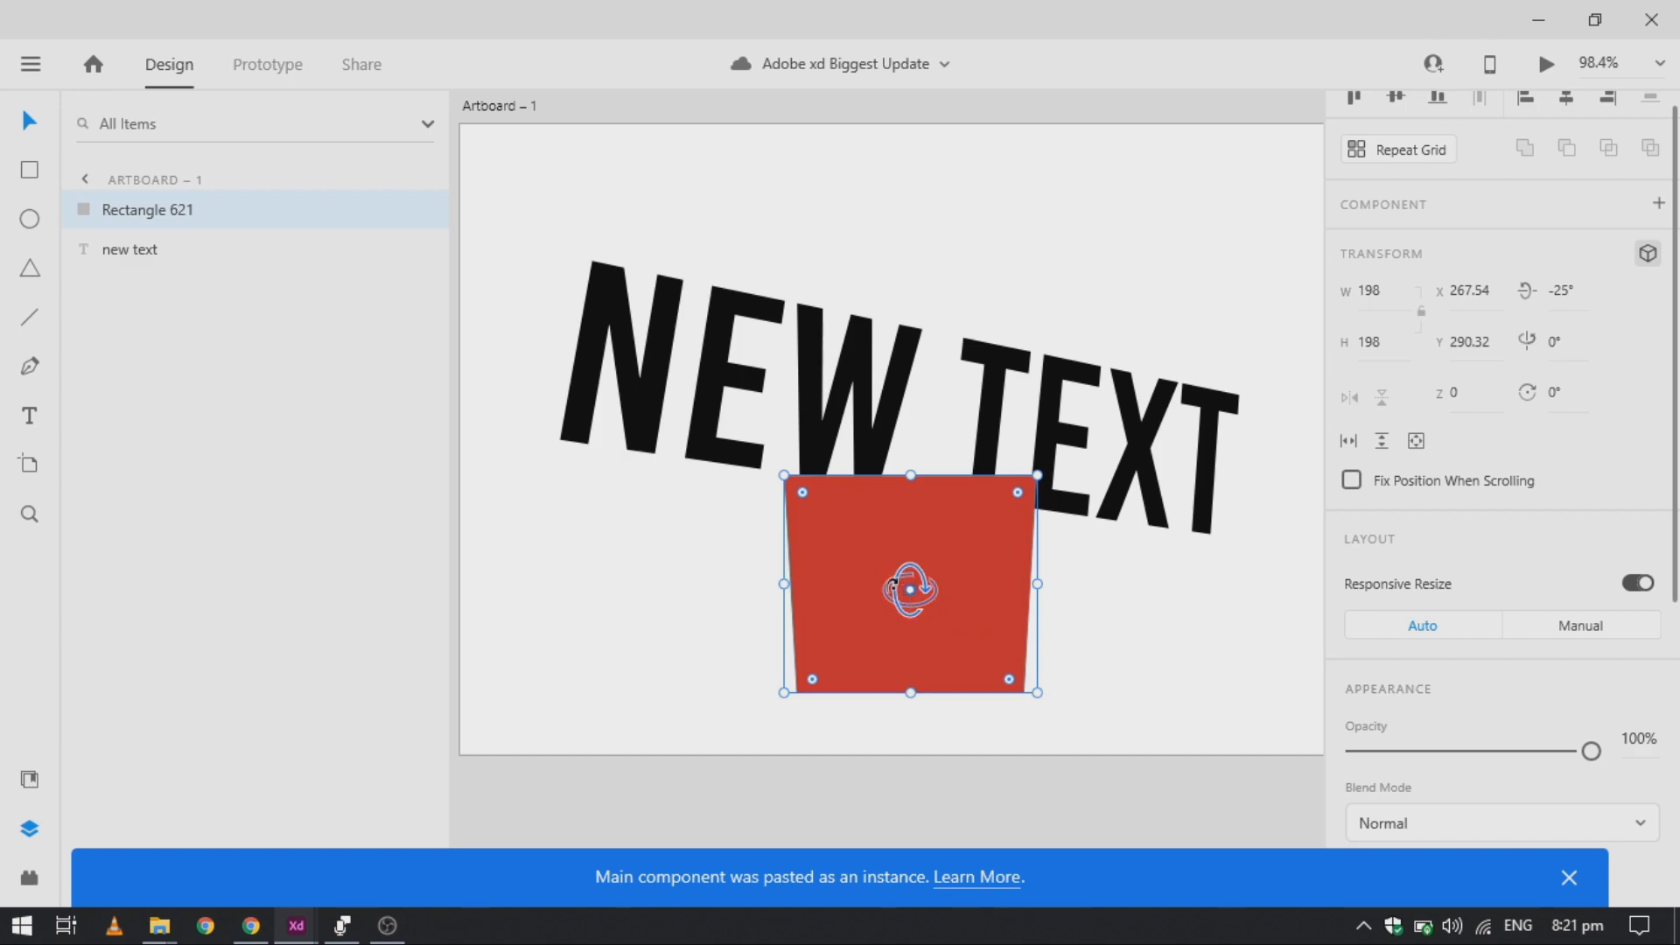
left_click_drag(894, 602, 973, 602)
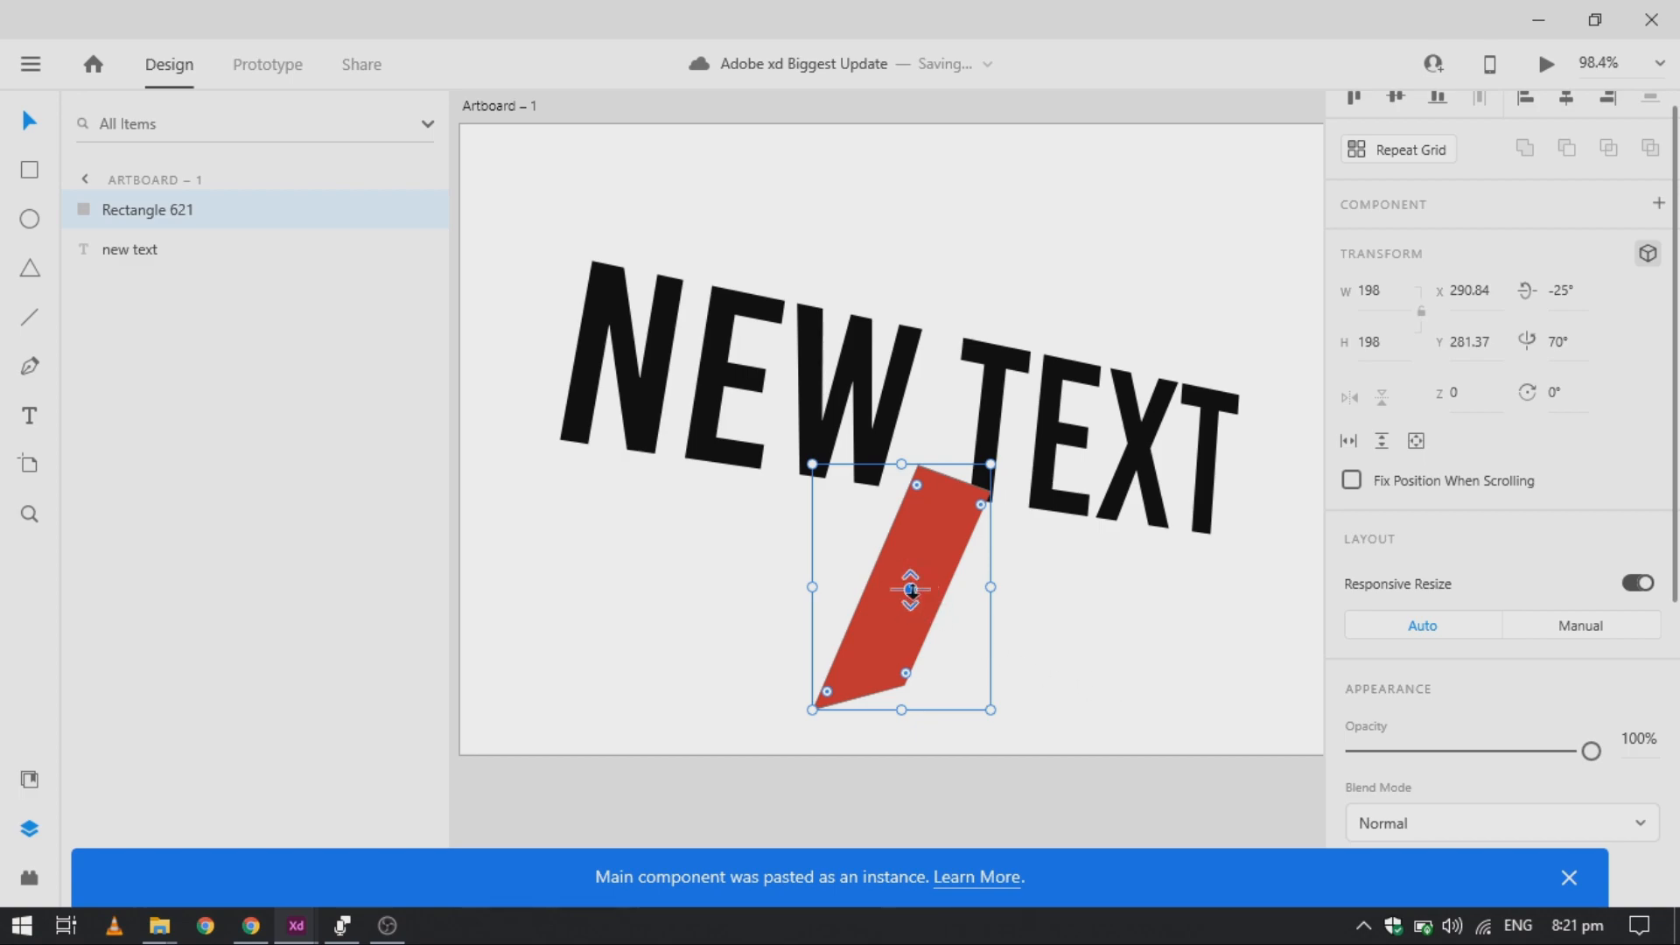
Change the red square's Z depth to about 80 and move it beneath the word NEW at about X 103, Y 268
left_click_drag(909, 591, 1049, 850)
left_click_drag(1162, 853, 701, 548)
scroll(821, 551, "down", 2)
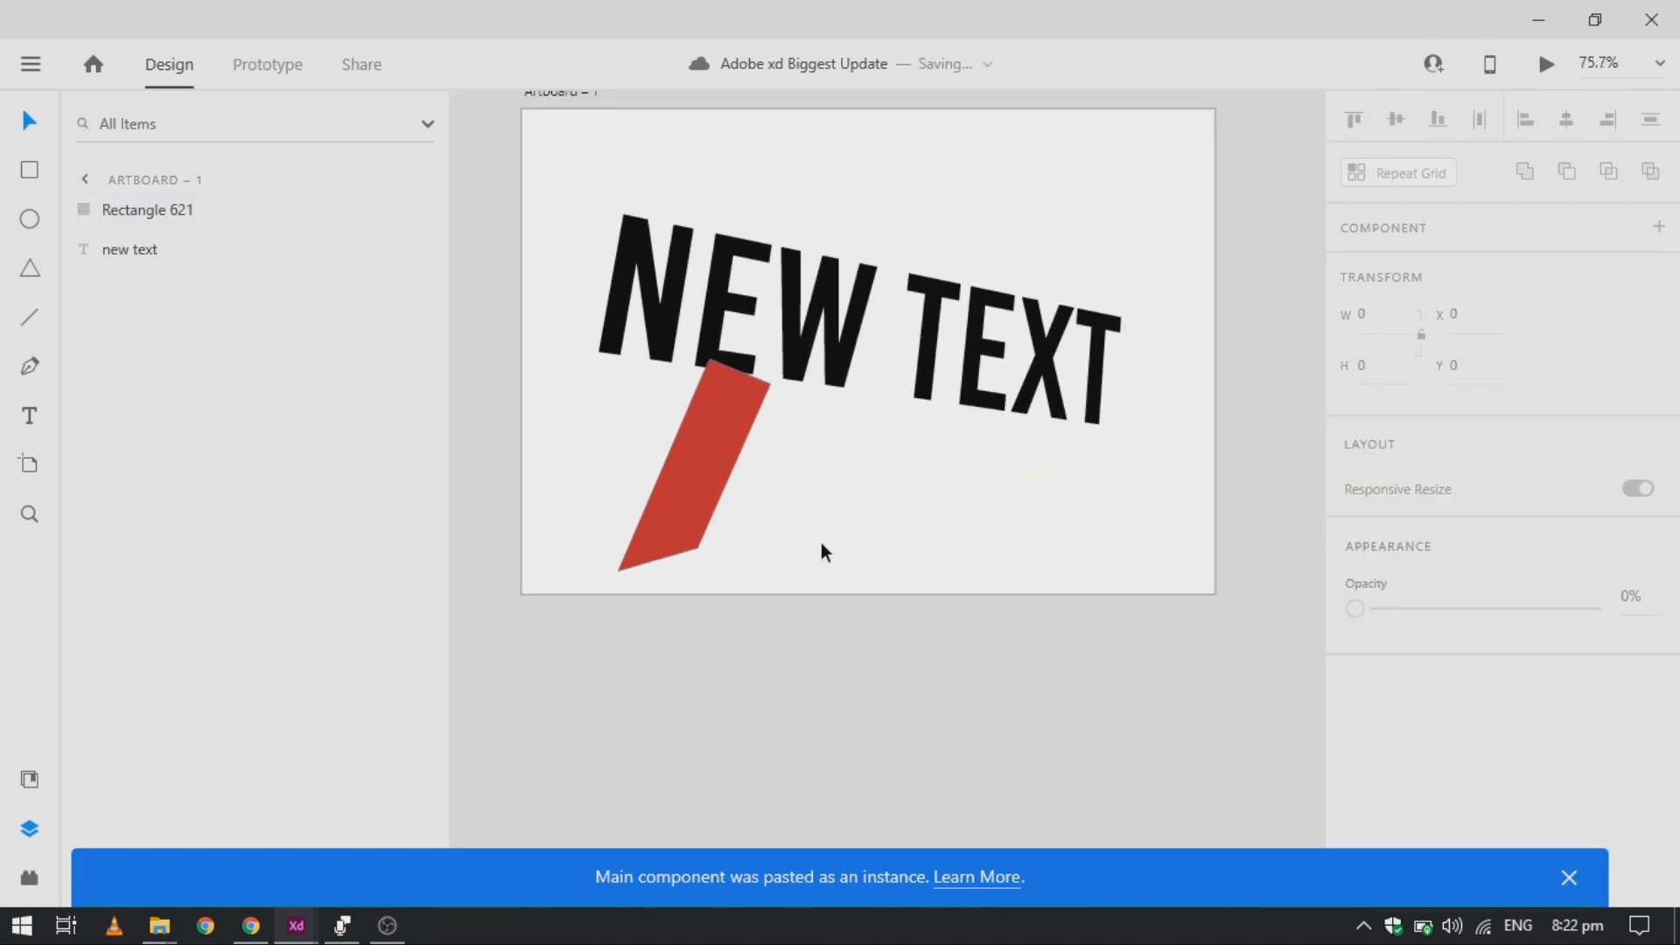
scroll(820, 542, "left", 2)
left_click(928, 612)
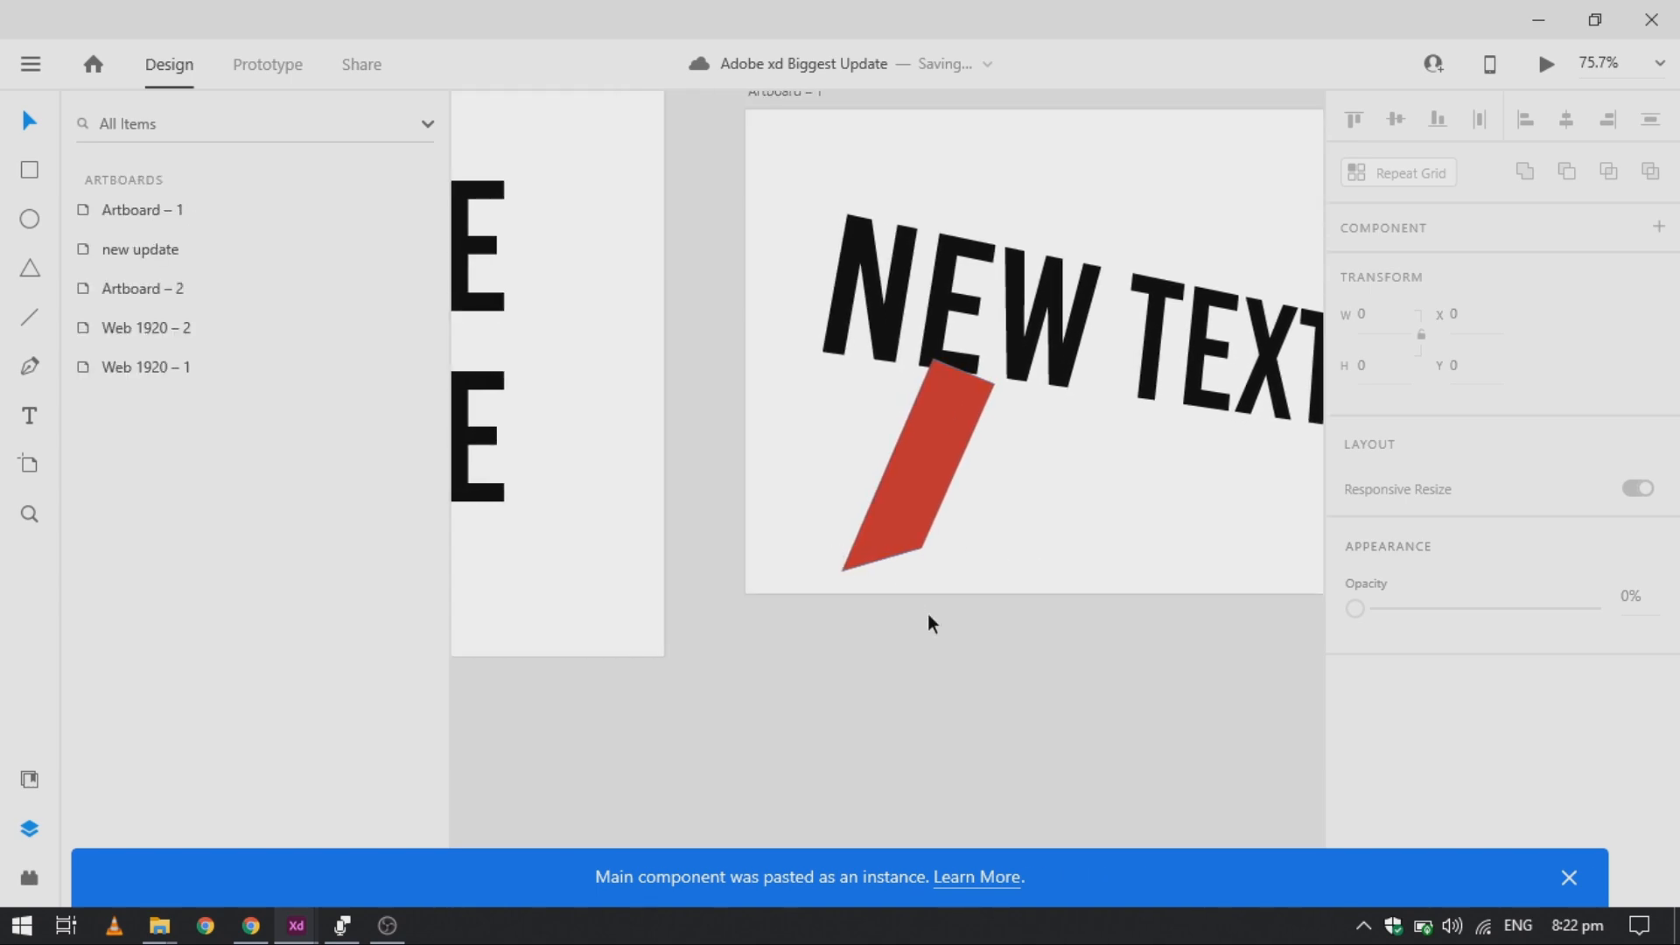
Delete the red square from Artboard – 1
scroll(927, 613, "down", 1)
scroll(928, 612, "down", 2)
left_click(925, 524)
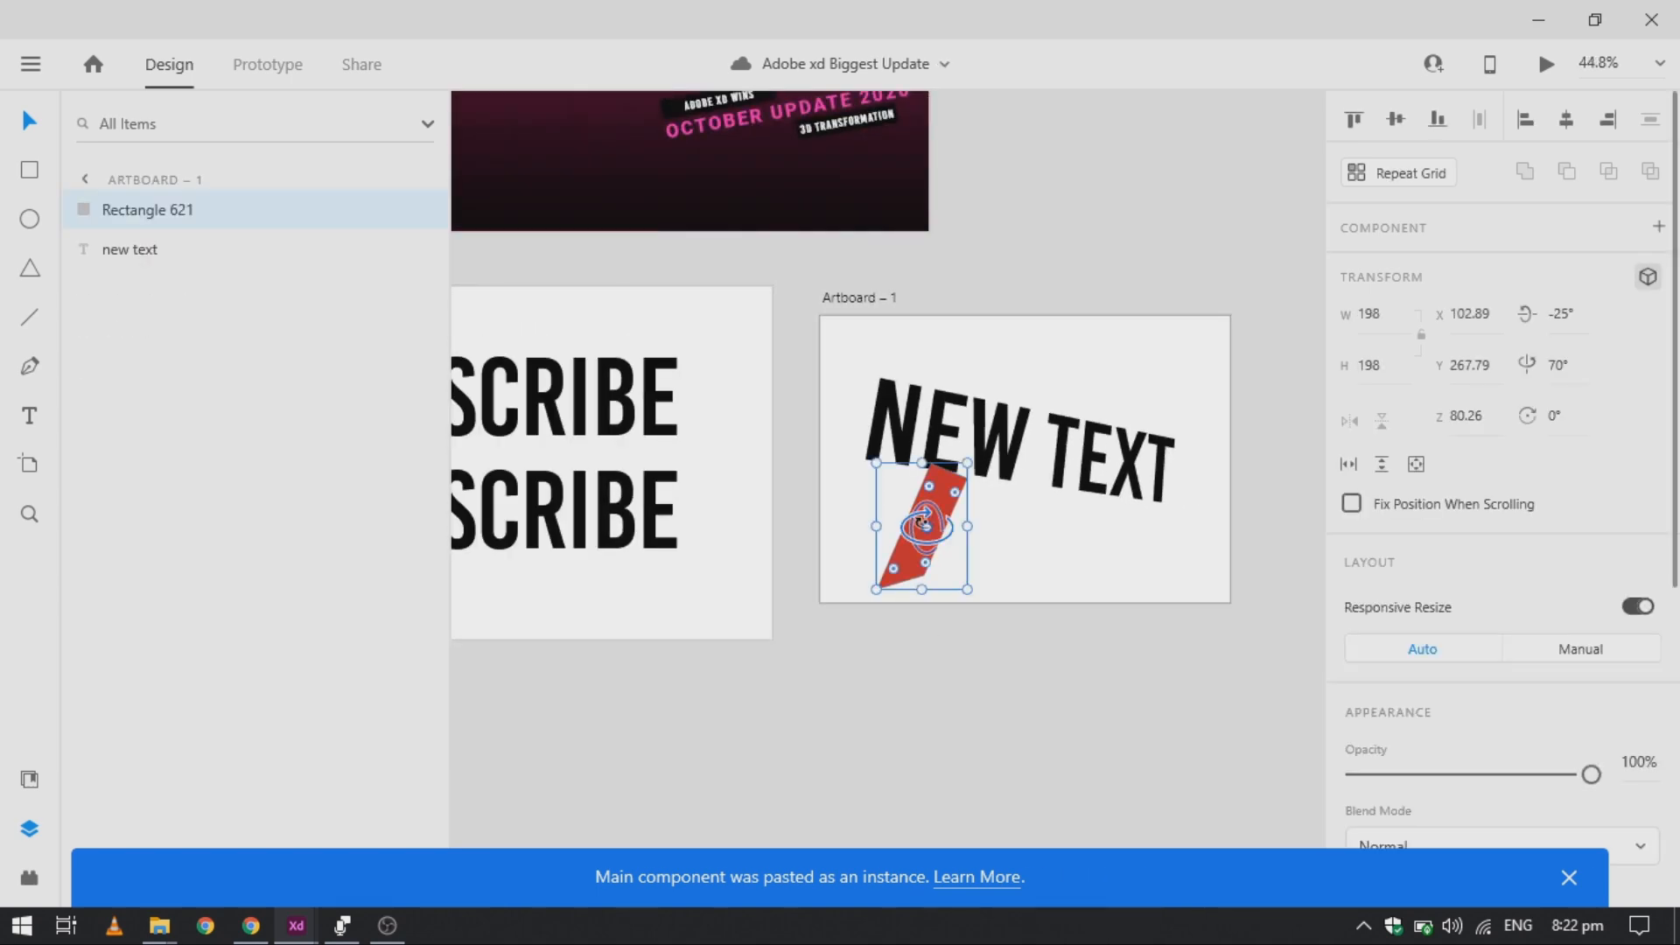
key("Delete")
Turn off 3D transforms for the NEW TEXT object and set its rotation to 0°
left_click(1050, 484)
scroll(1069, 485, "up", 2)
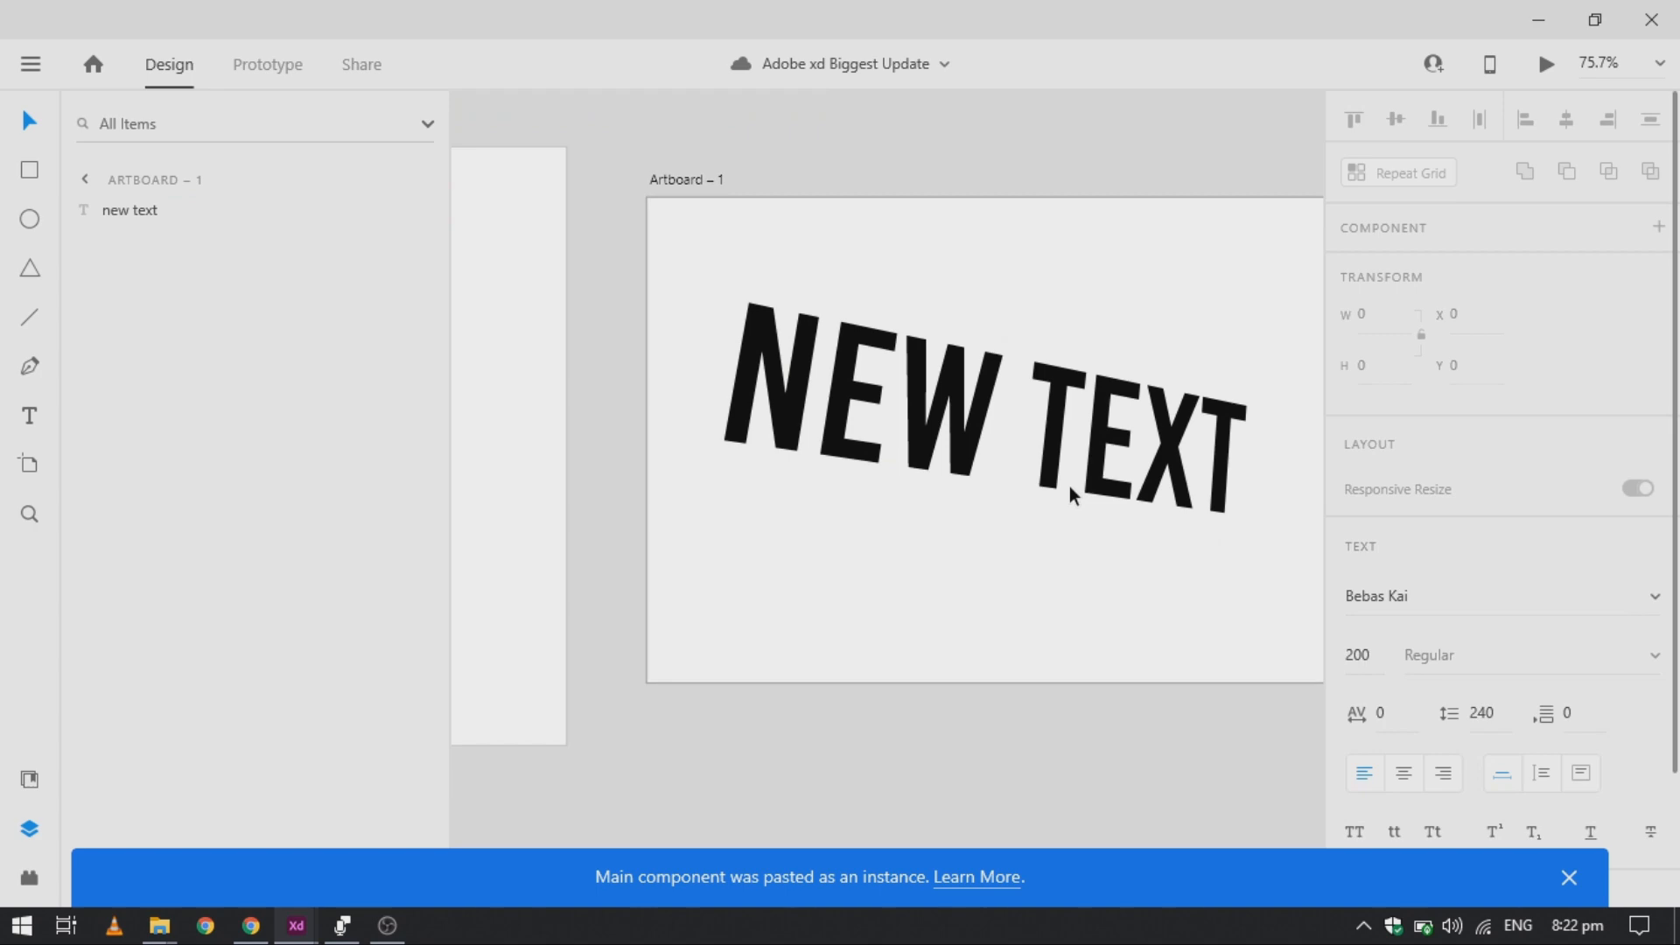
left_click(1647, 279)
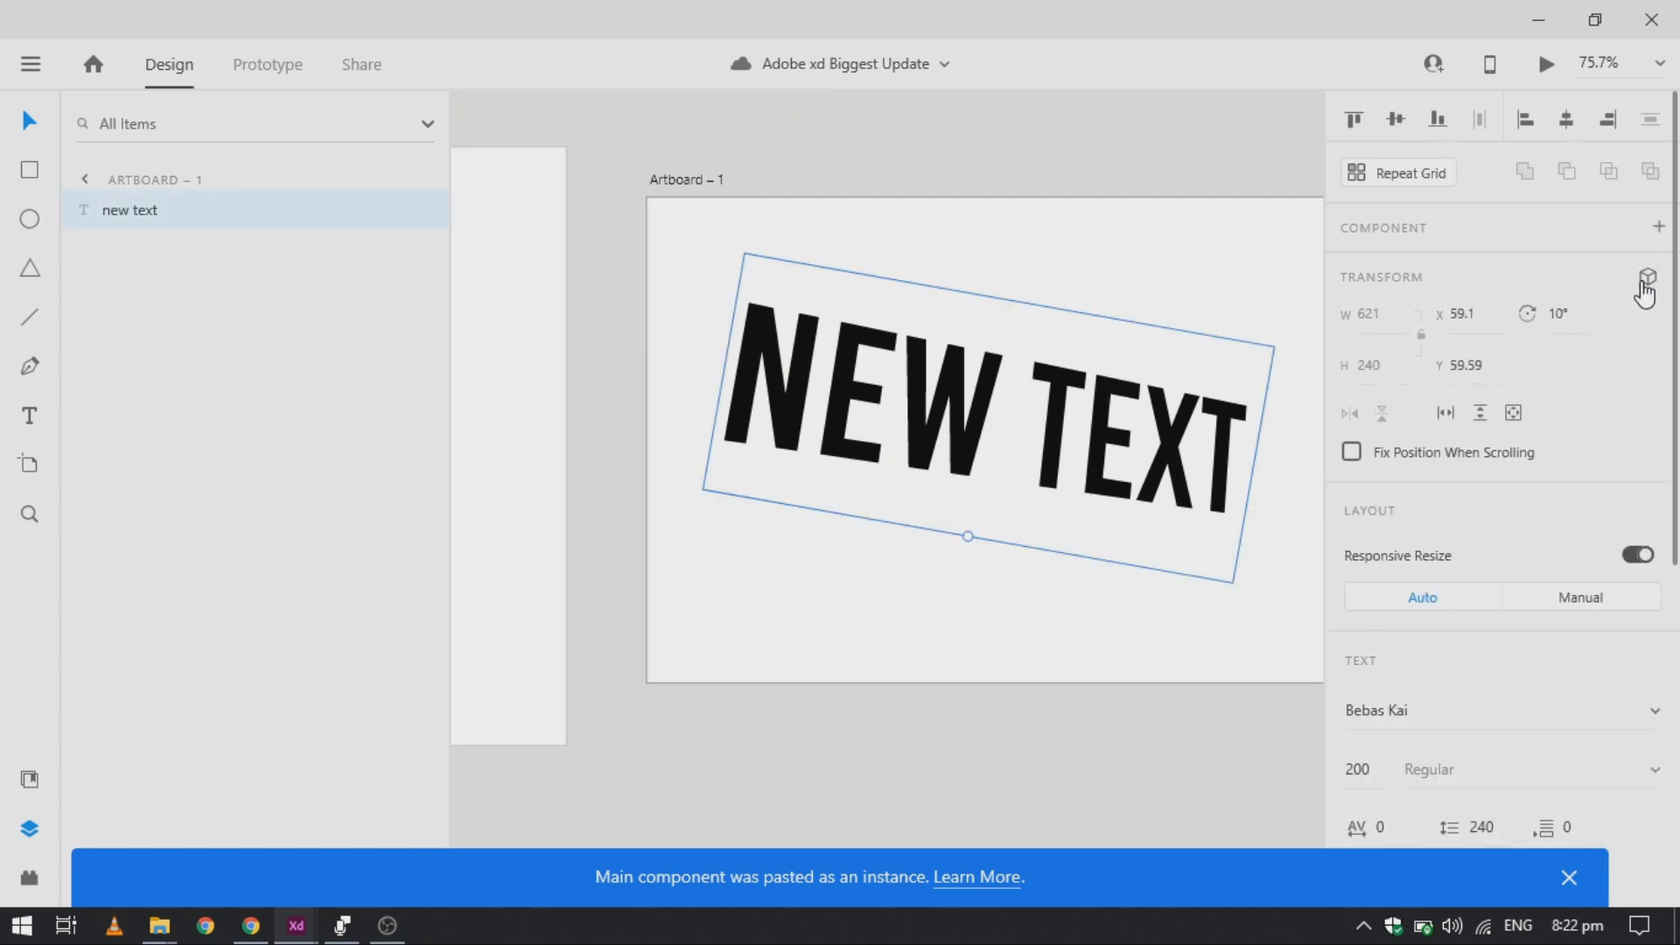
left_click(1569, 317)
type("0")
key("Return")
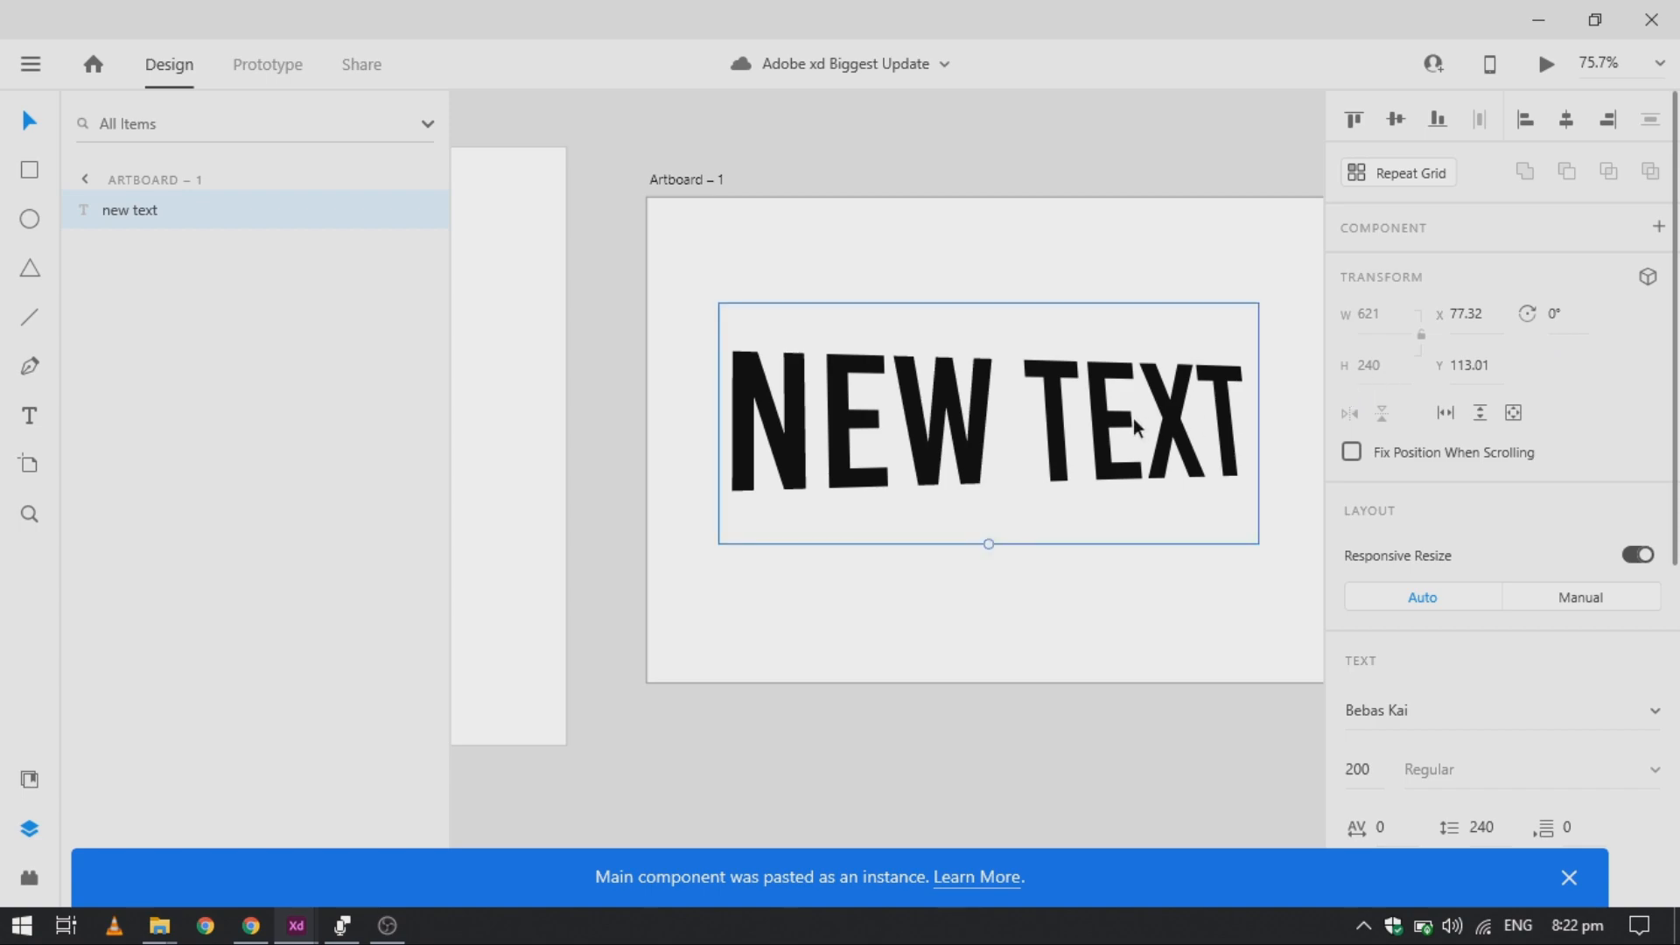
Move the NEW TEXT object near the artboard's upper edge, to about X 122, Y 19
left_click_drag(1032, 407, 1075, 318)
scroll(1075, 320, "right", 1)
scroll(881, 412, "right", 2)
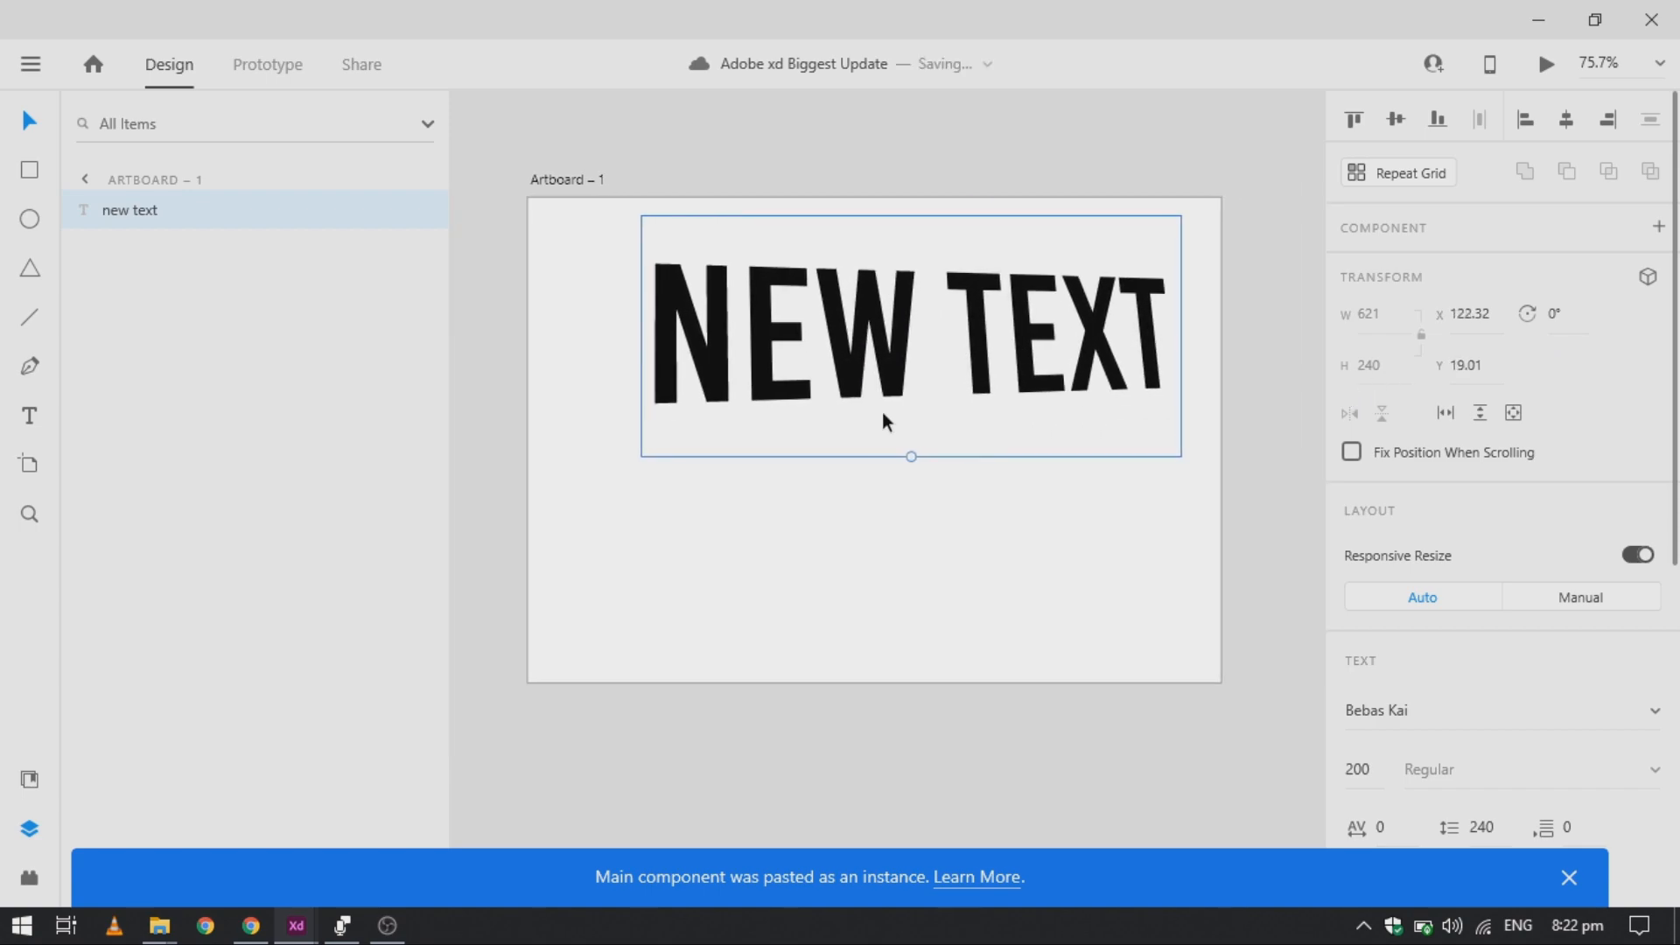
Delete the NEW TEXT object from Artboard – 1
left_click_drag(770, 313, 744, 313)
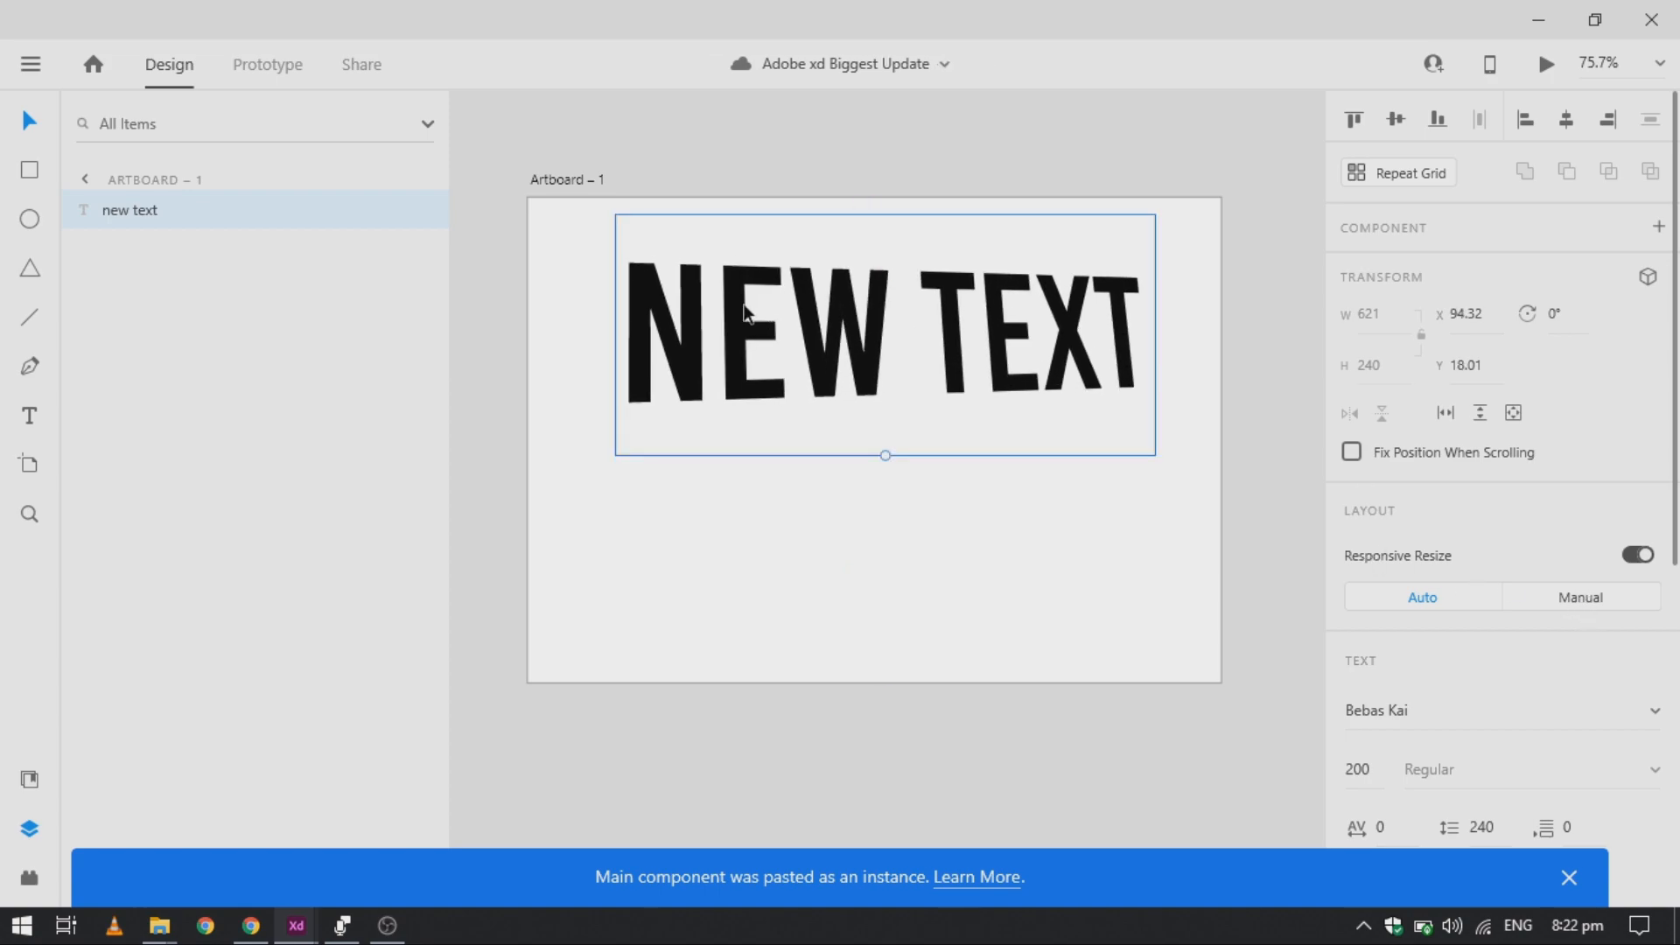
key("Delete")
Add a new text object reading UI_TUTS and place it near the artboard's upper edge at about X 114, Y 14
key("t")
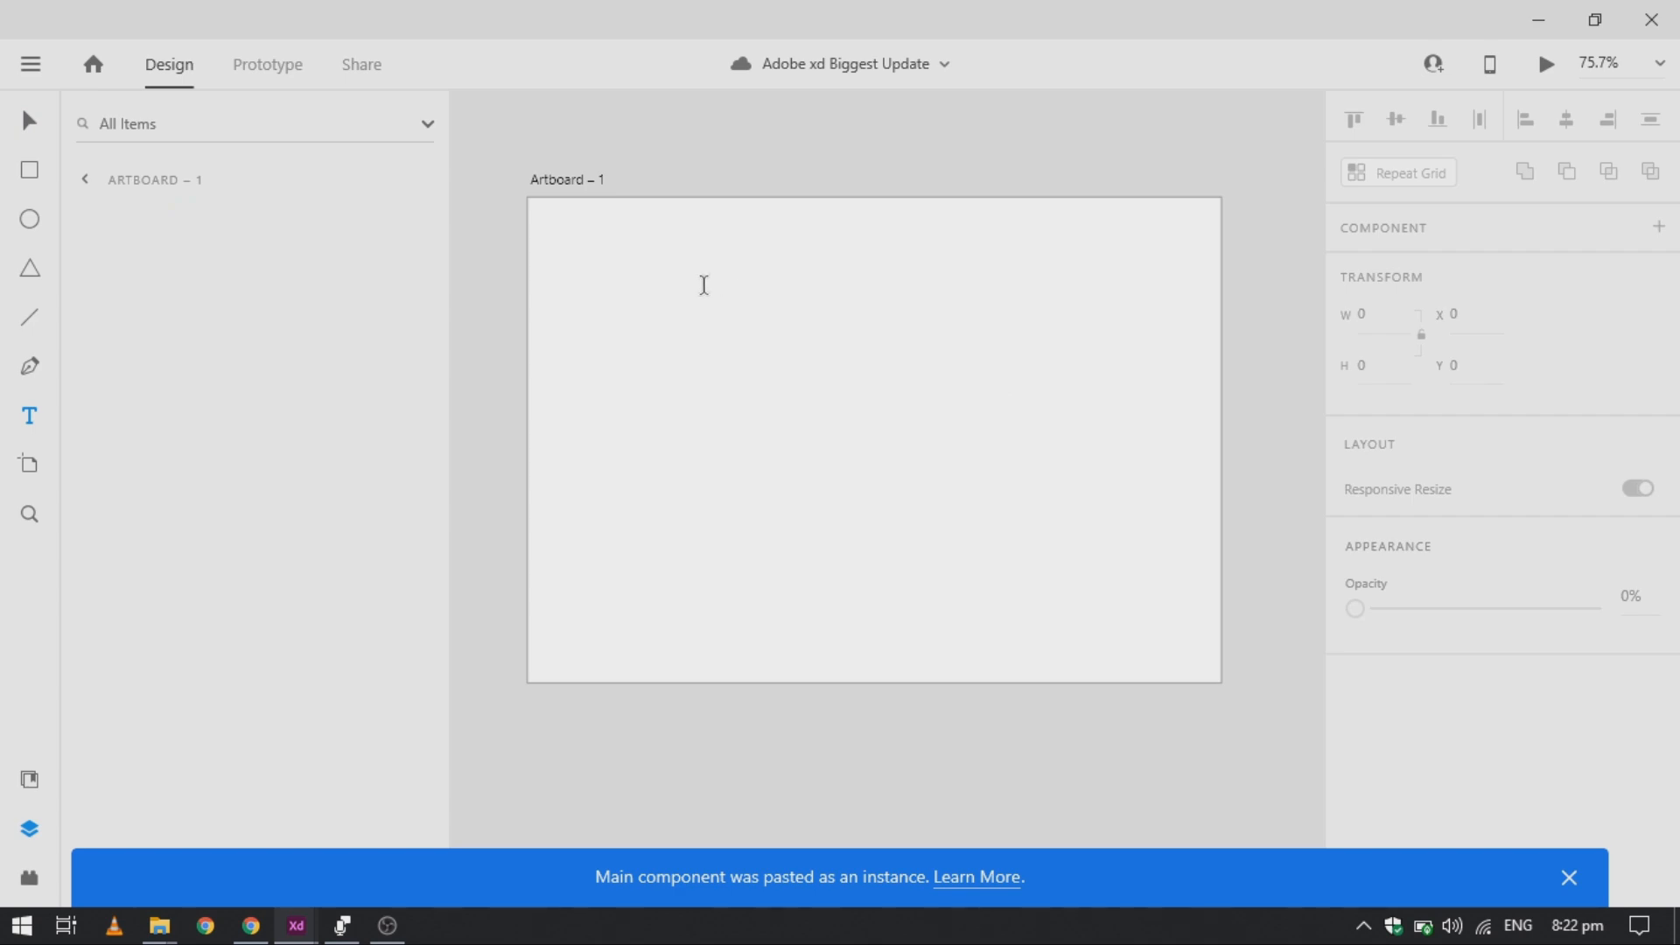
left_click(903, 278)
type("SDADSA")
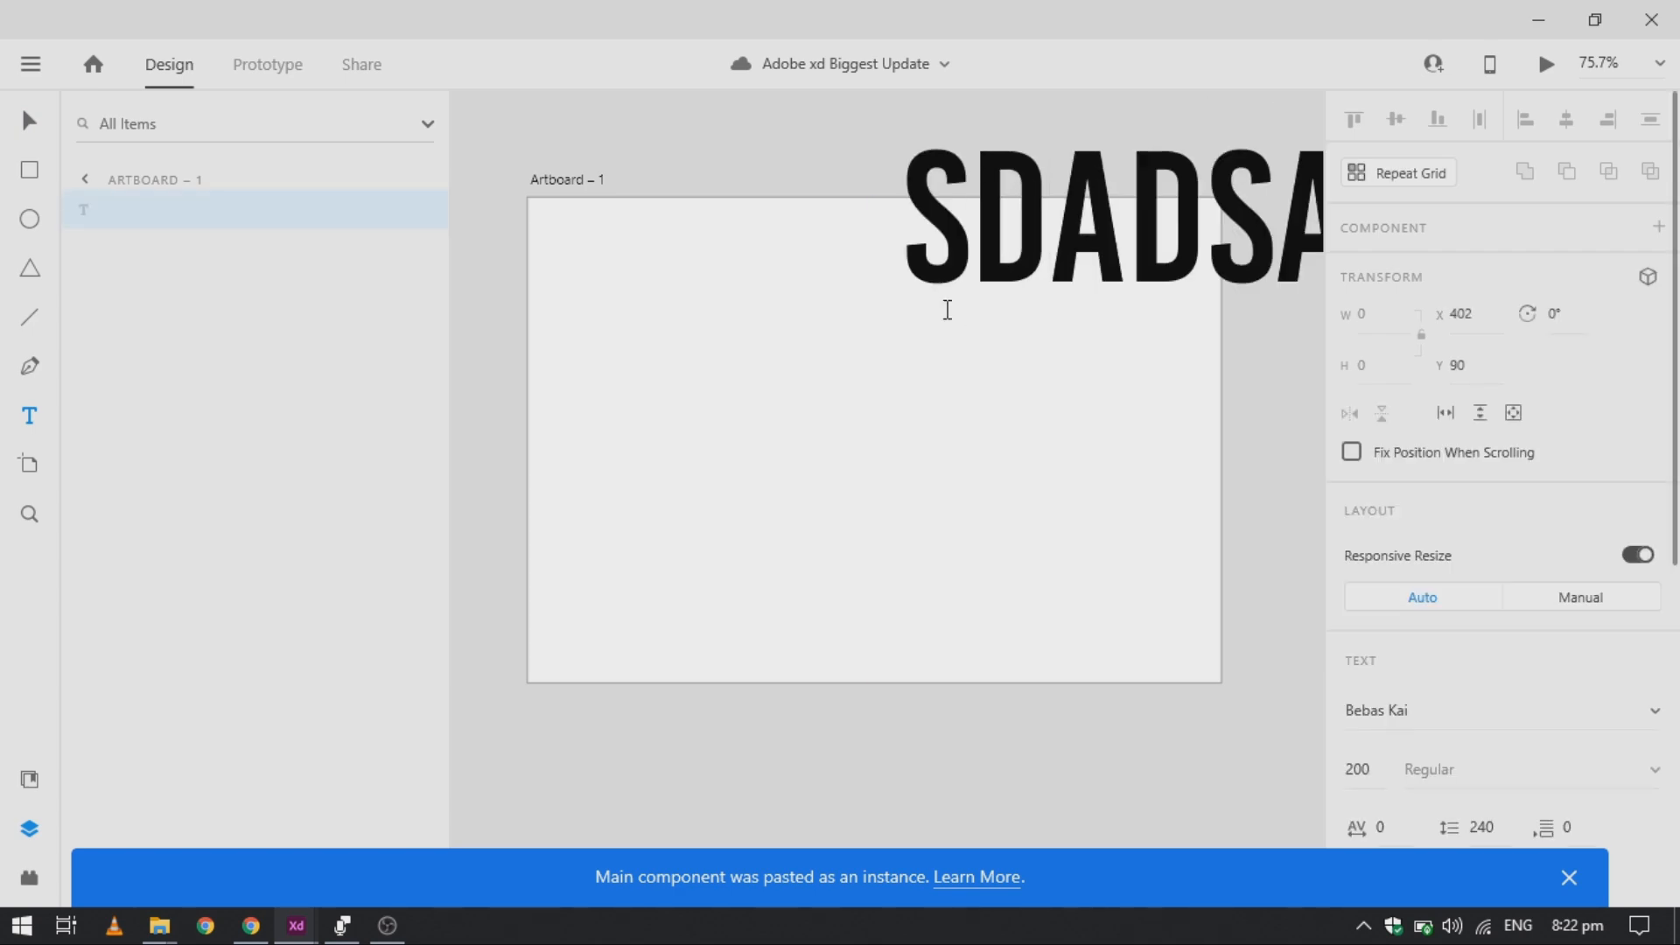
key("ctrl+a")
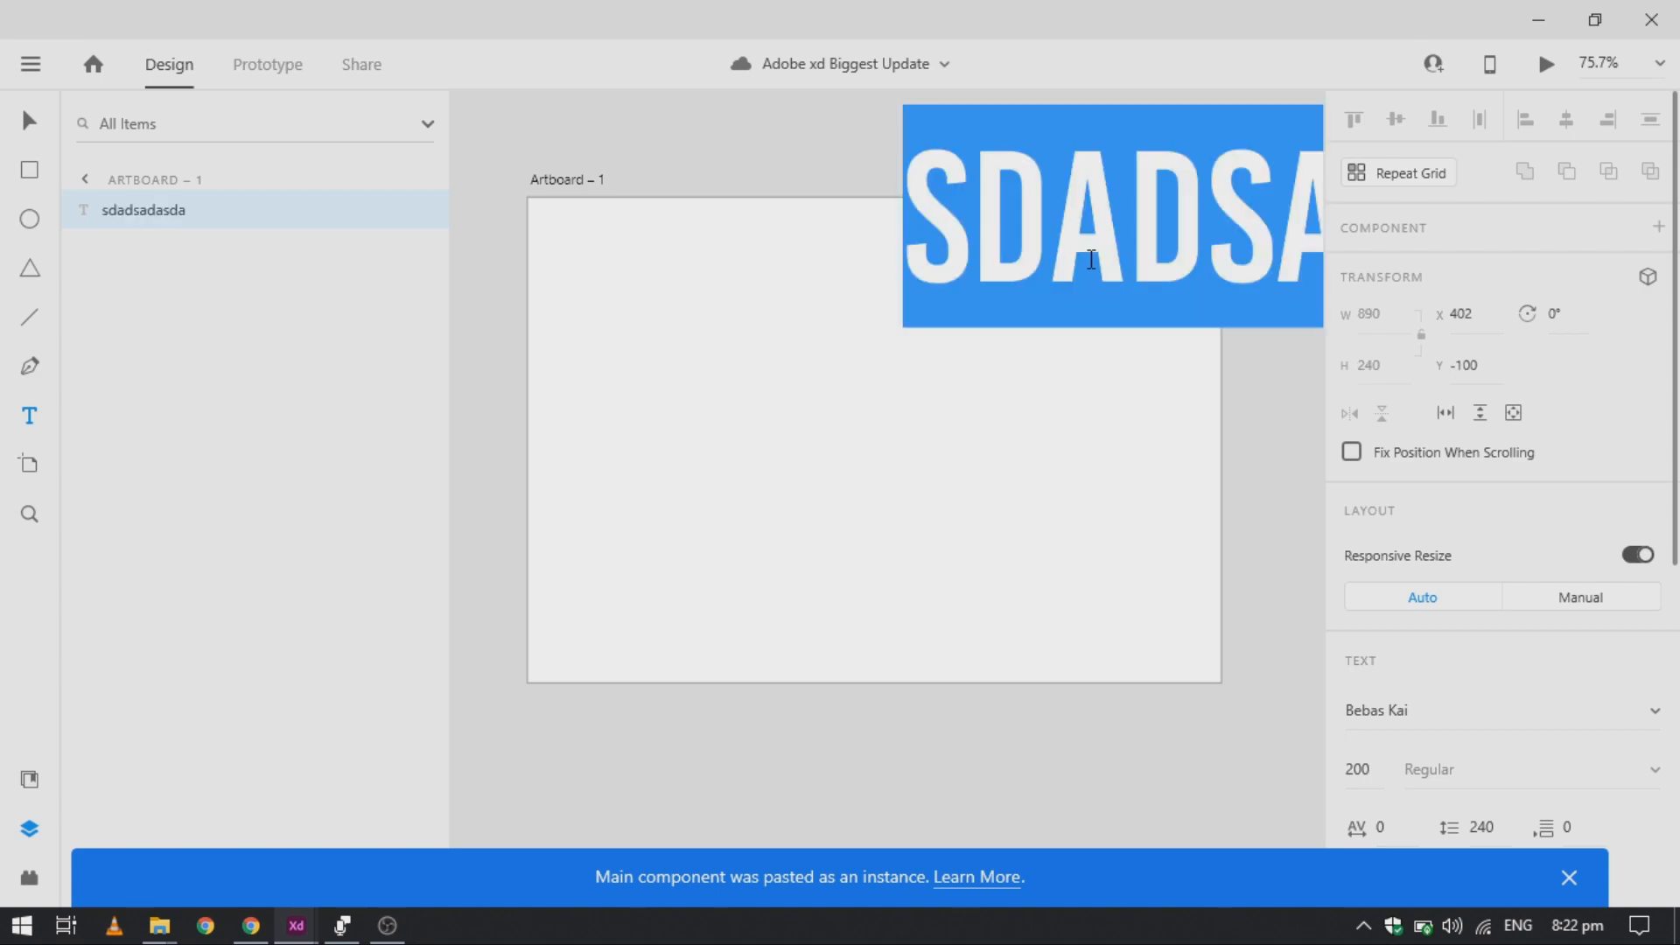
type("UI")
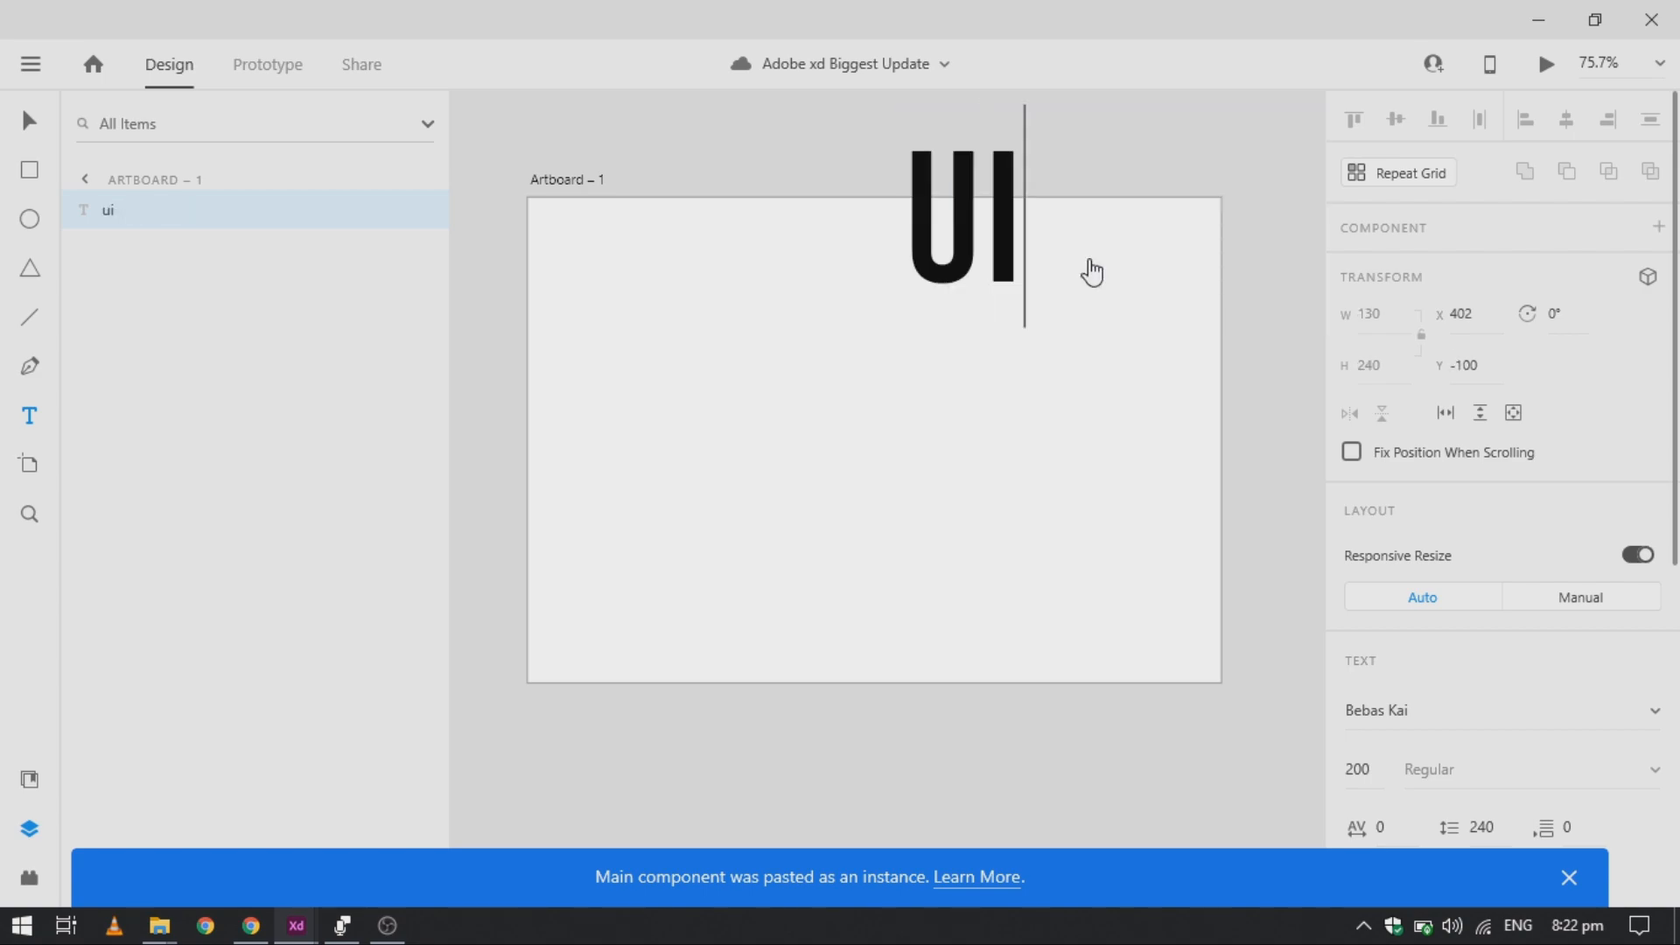
type("_tuts")
key("Escape")
left_click_drag(1089, 257, 815, 364)
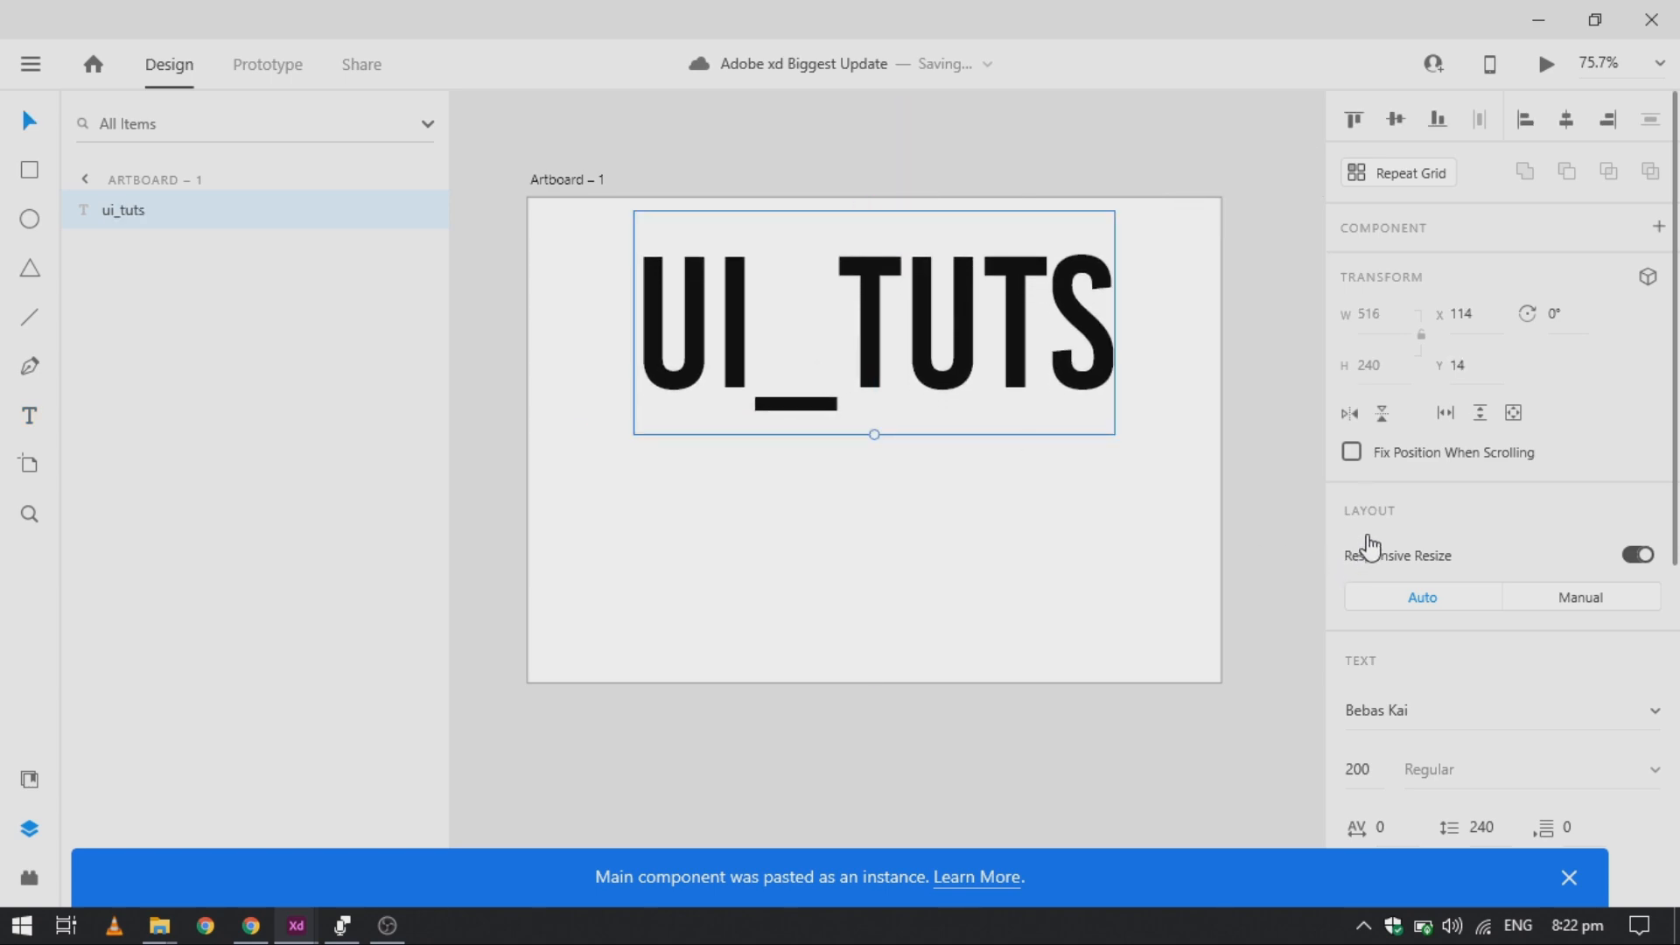
Append hdsdbasbdhsbdasad to the auto-width UI_TUTS text to test its growth, and undo the addition
scroll(1368, 544, "down", 5)
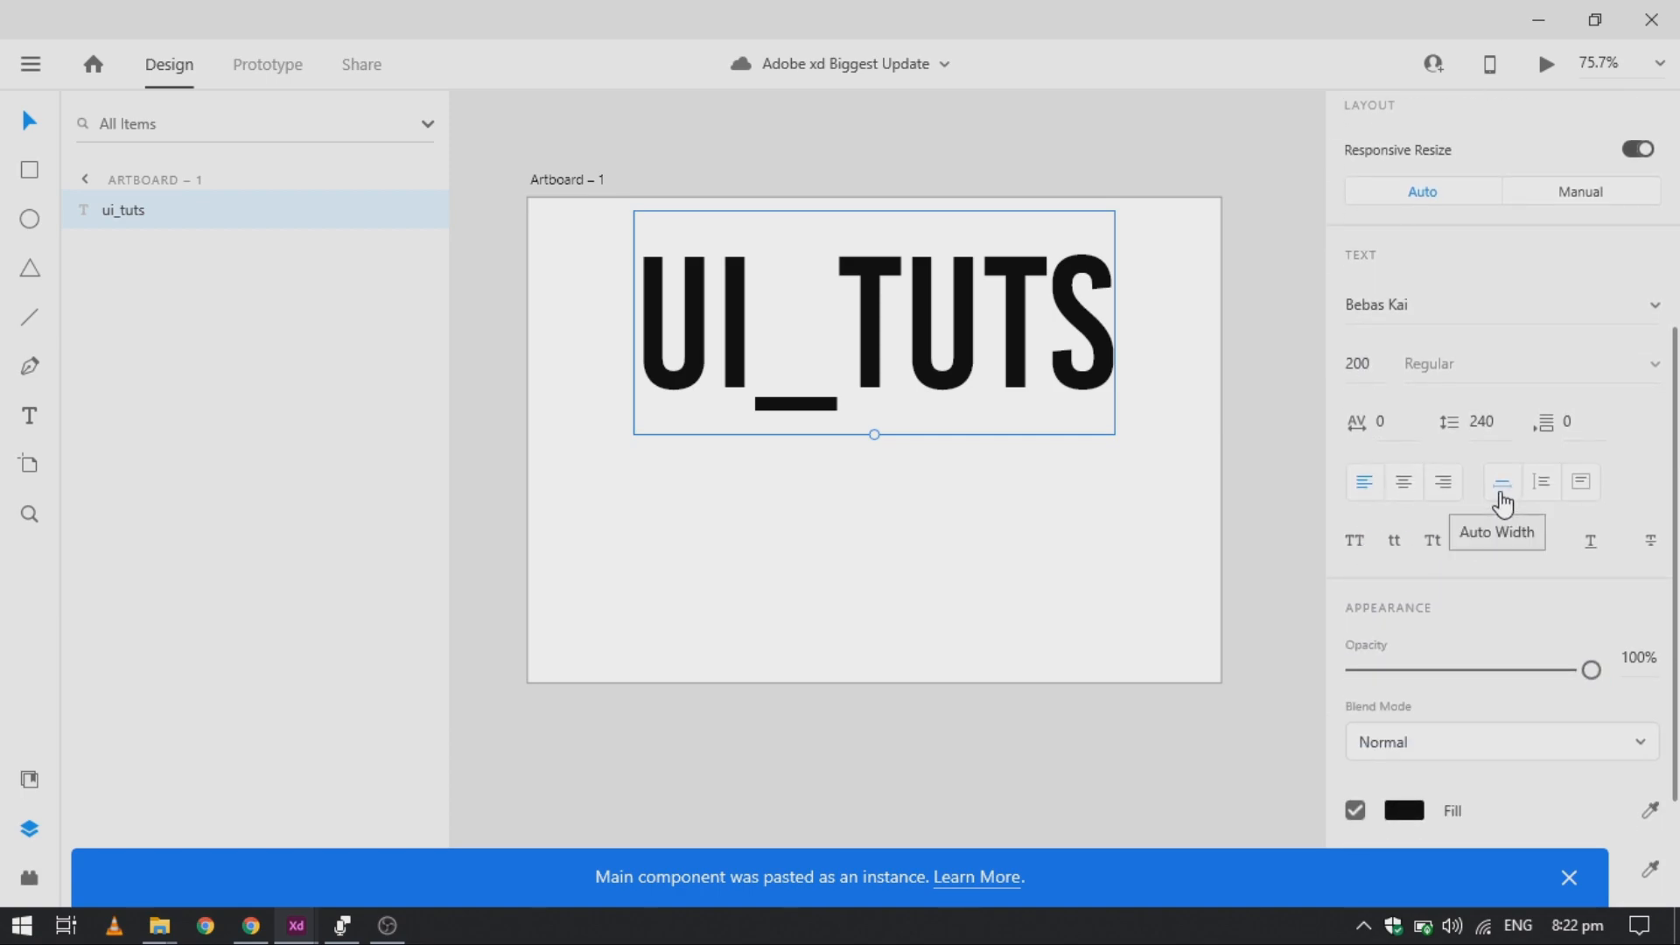
double_click(919, 324)
key("Right")
type("HDS")
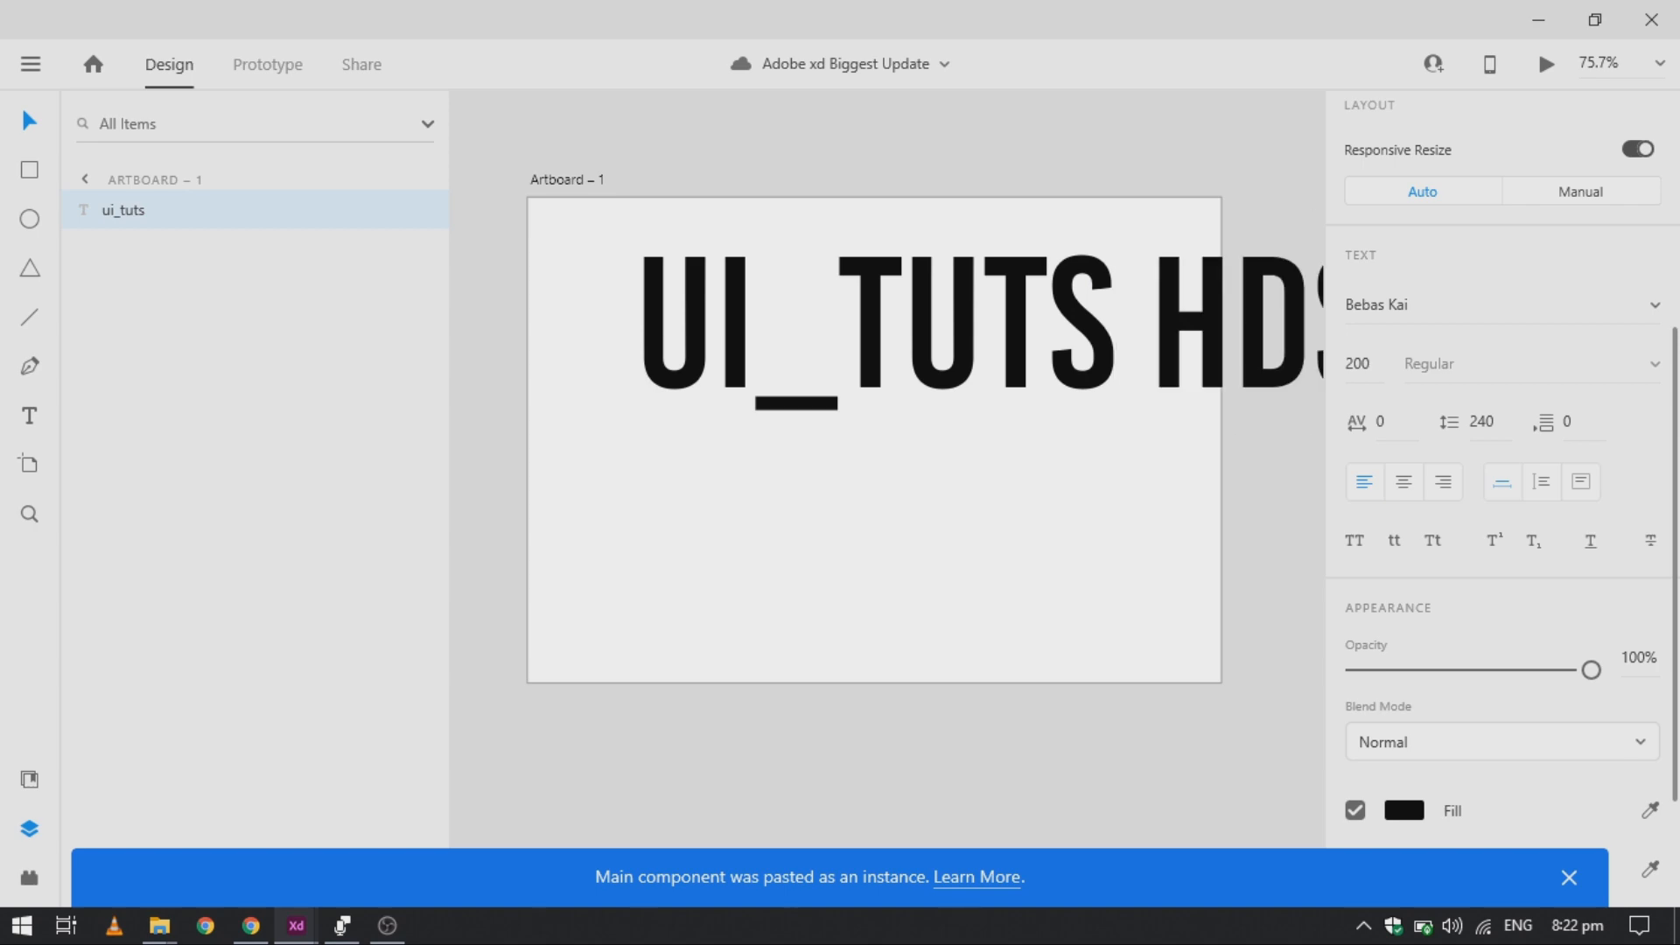
key("Escape")
scroll(937, 439, "right", 6)
scroll(938, 442, "left", 2)
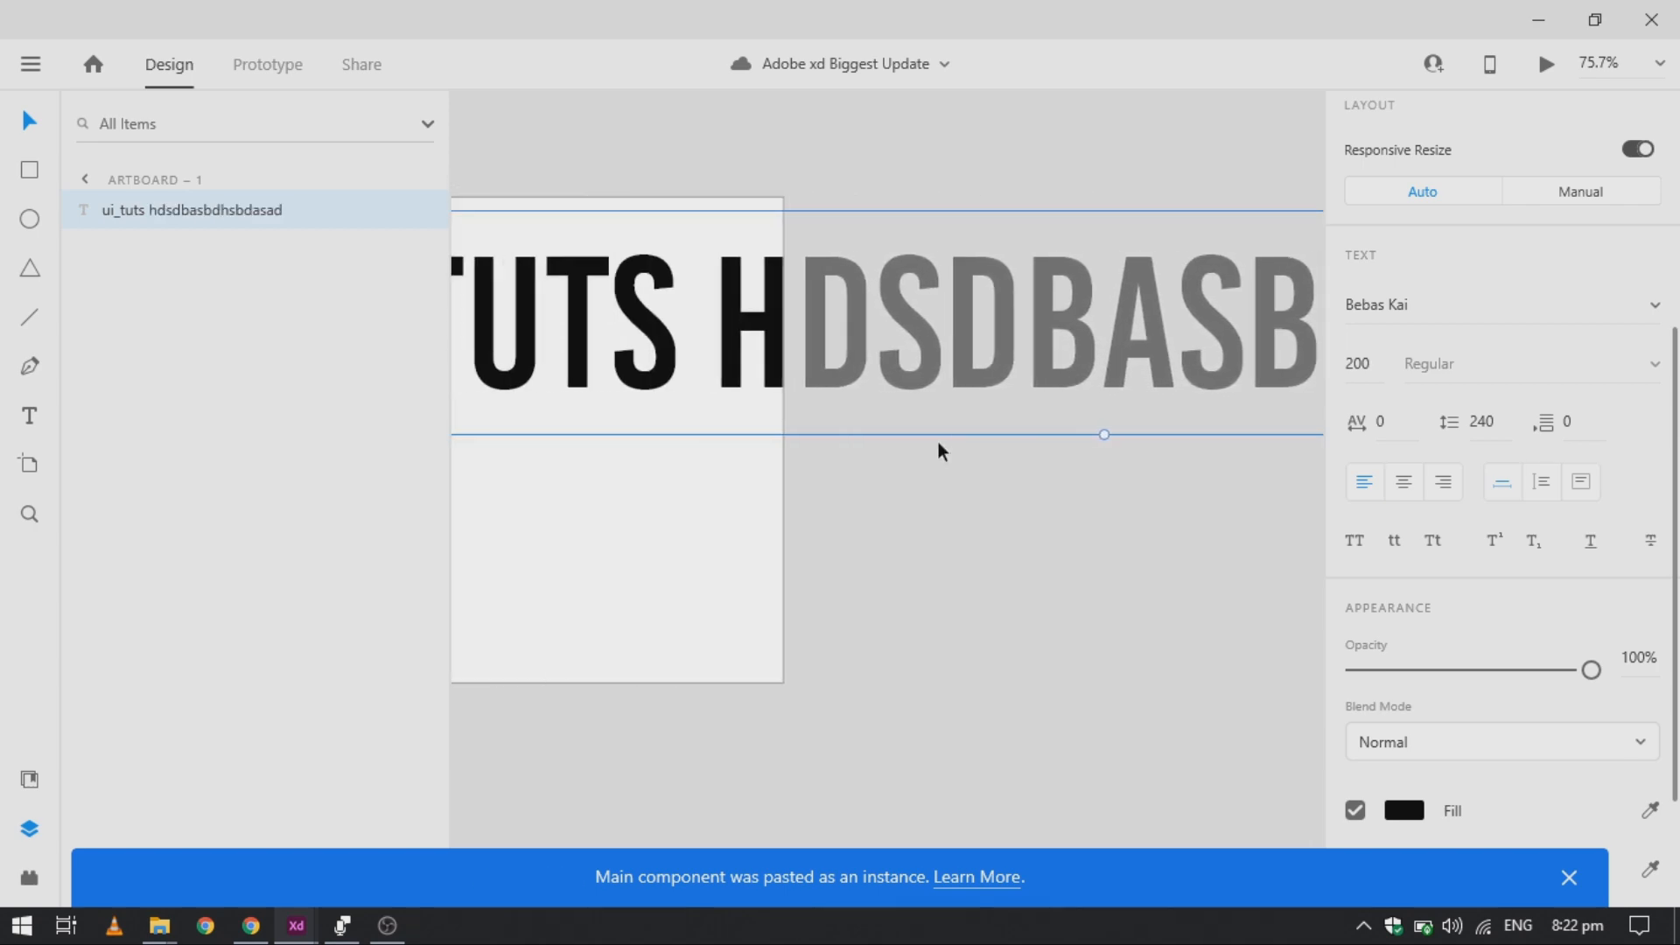
scroll(937, 443, "up", 10)
key("ctrl+z")
Move the UI_TUTS text slightly down to about Y 21 and switch it to Auto Height
scroll(937, 443, "down", 4)
scroll(937, 442, "down", 8)
scroll(927, 428, "left", 1)
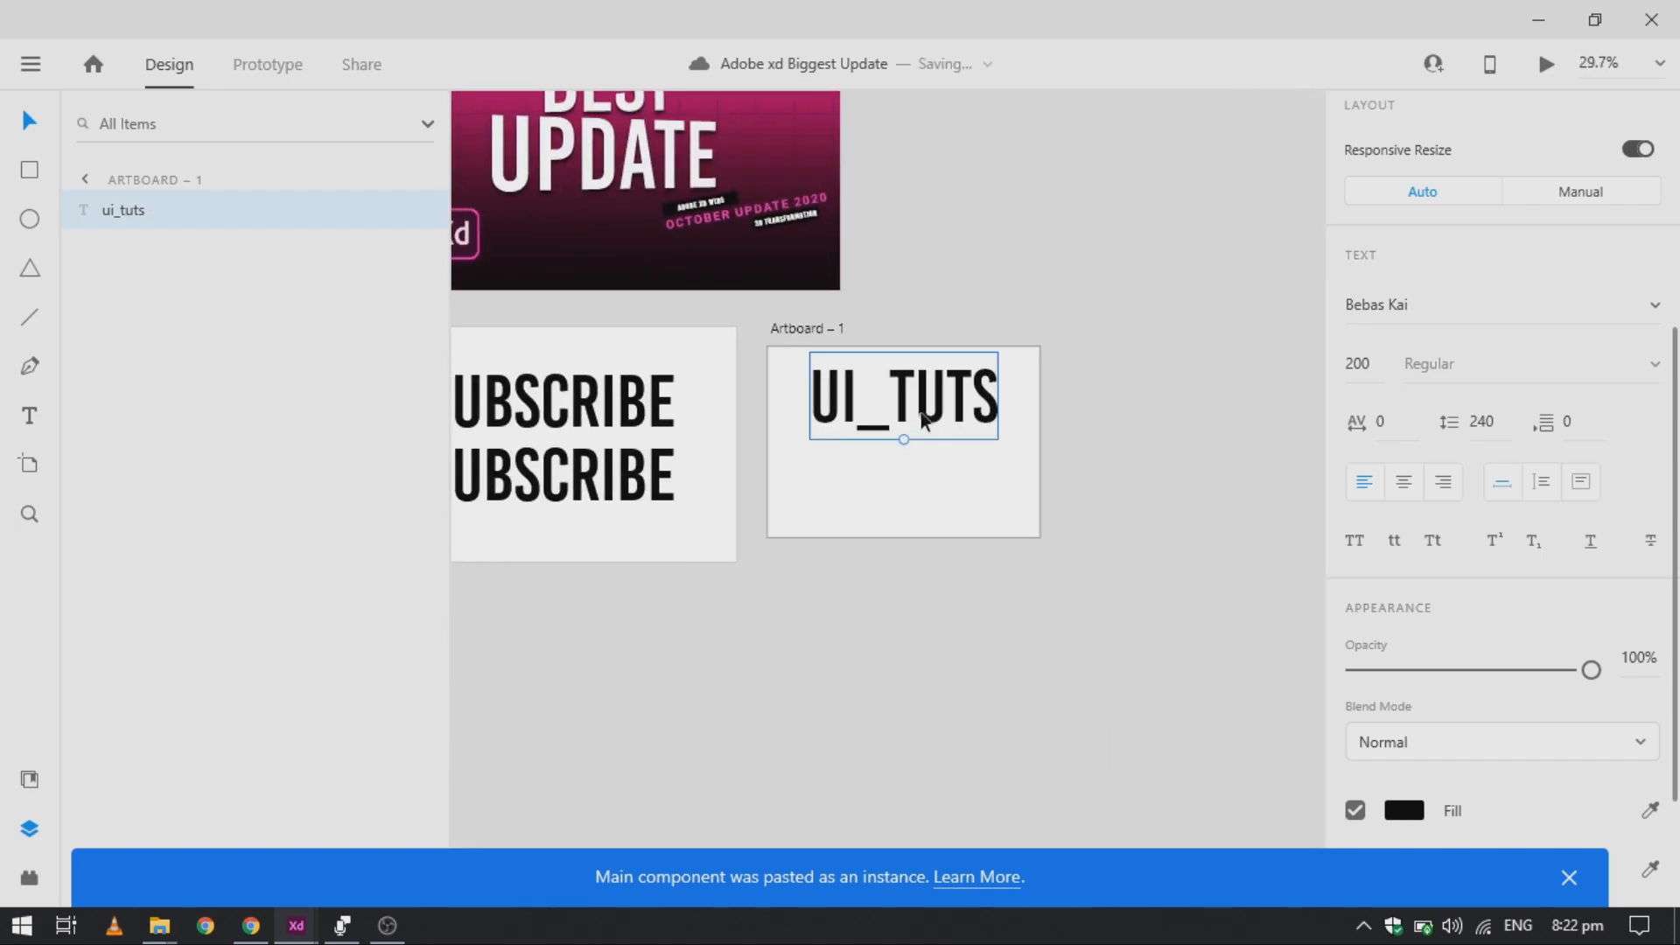
scroll(923, 420, "up", 4)
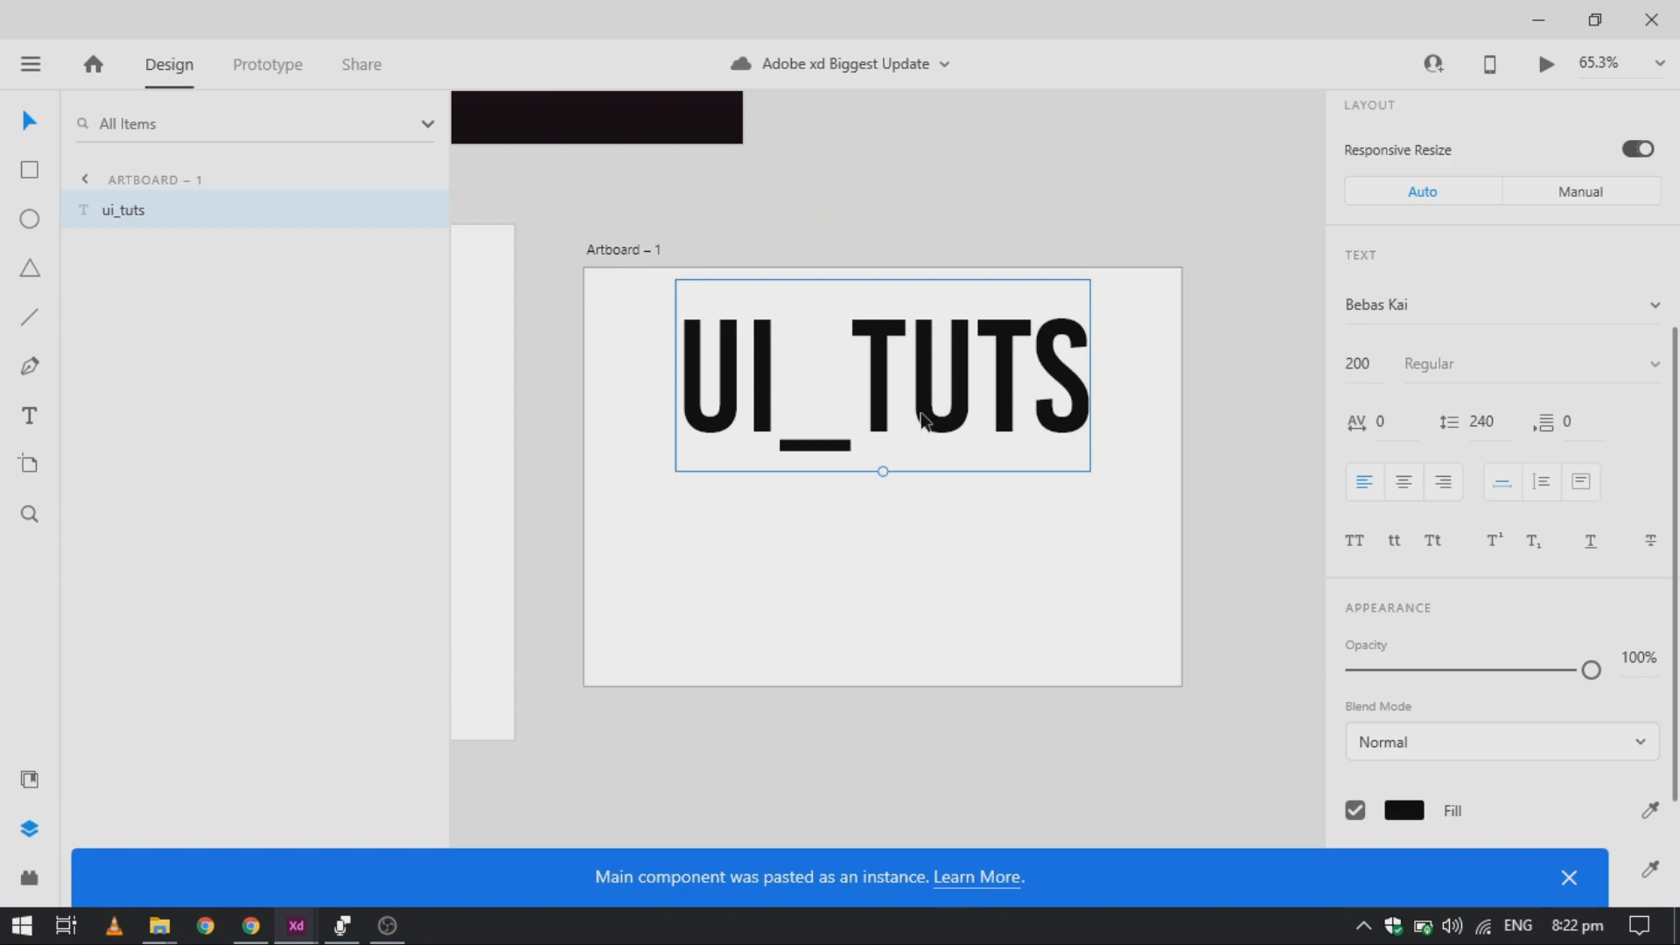
double_click(948, 409)
key("Right")
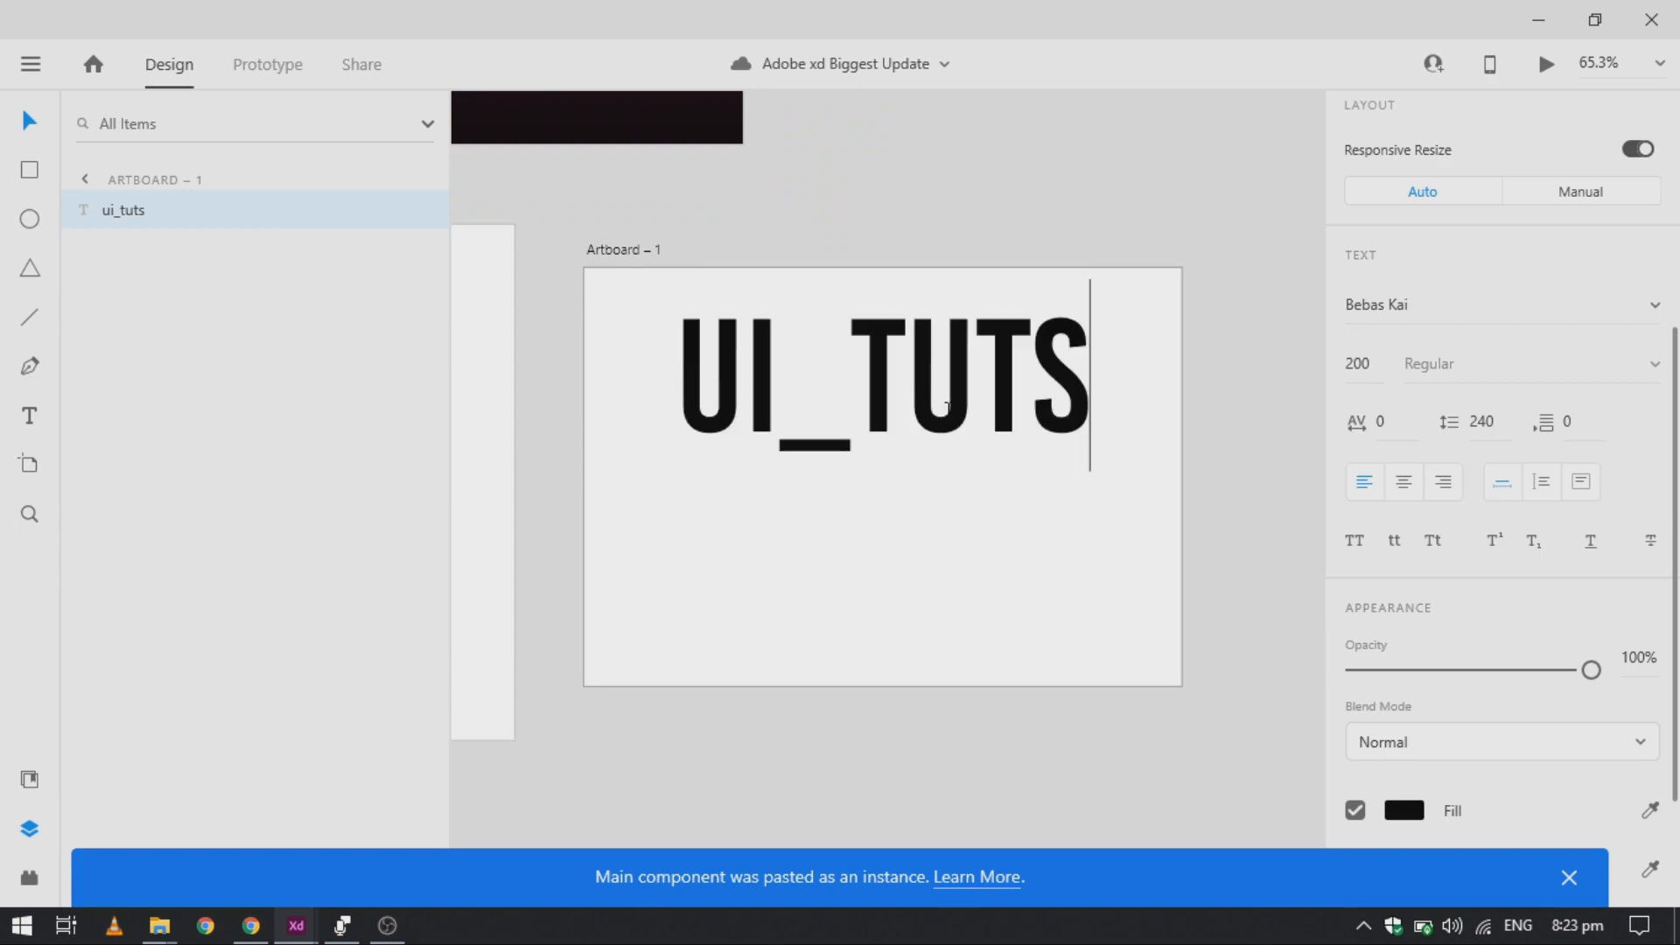
key("Escape")
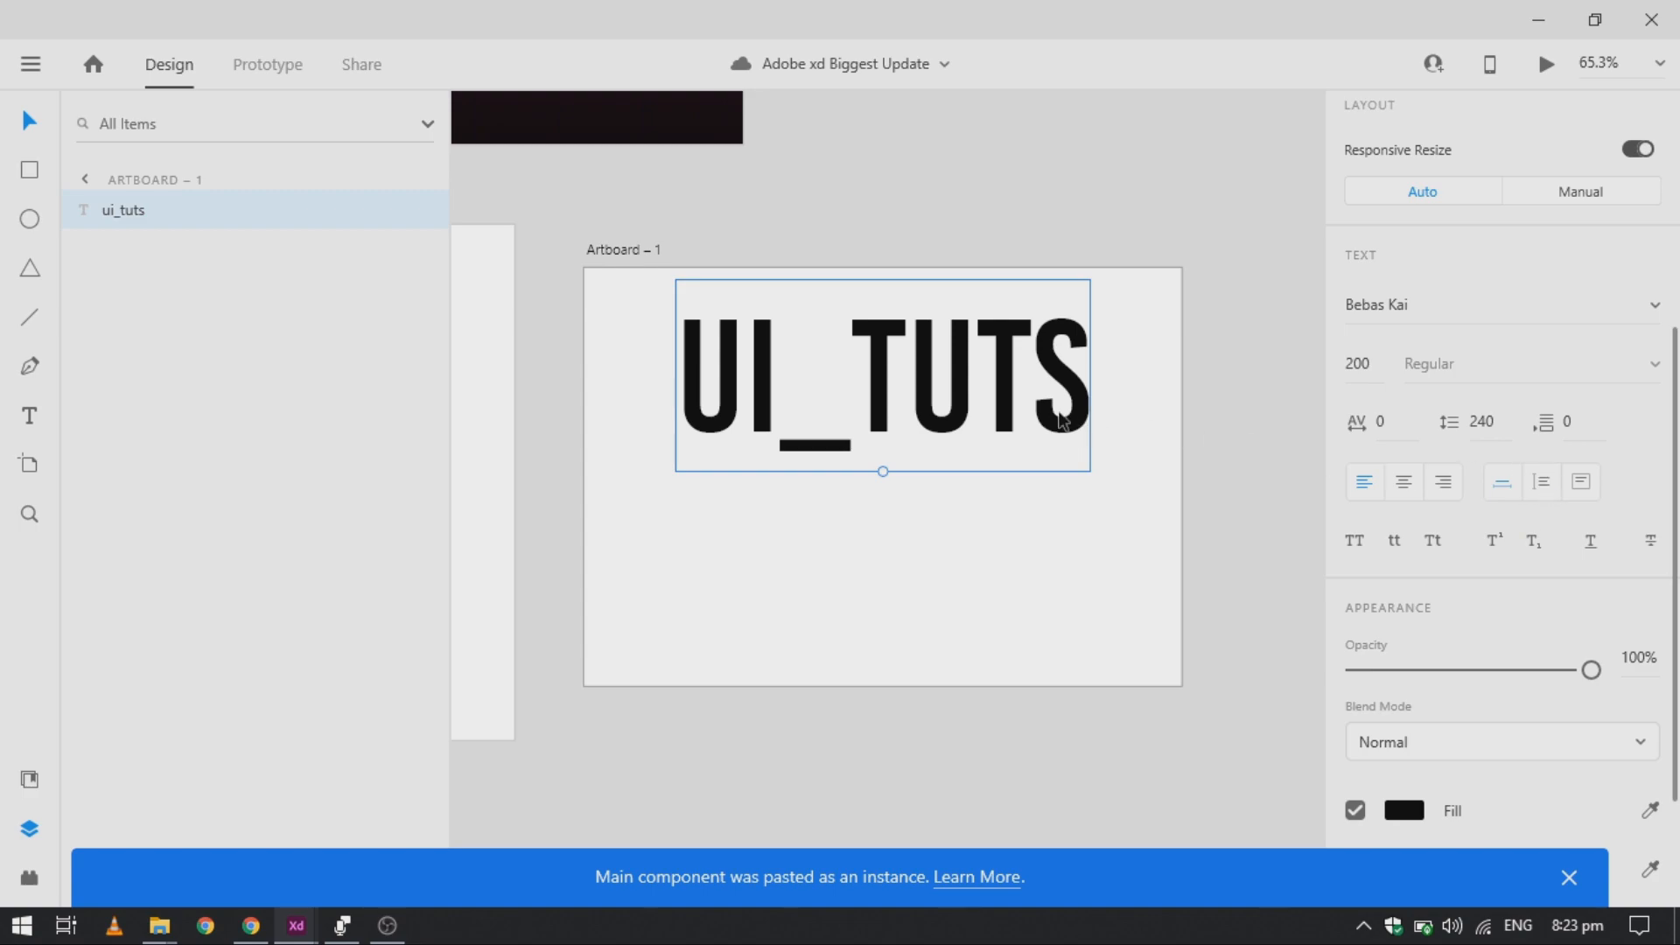
left_click_drag(1062, 420, 1062, 426)
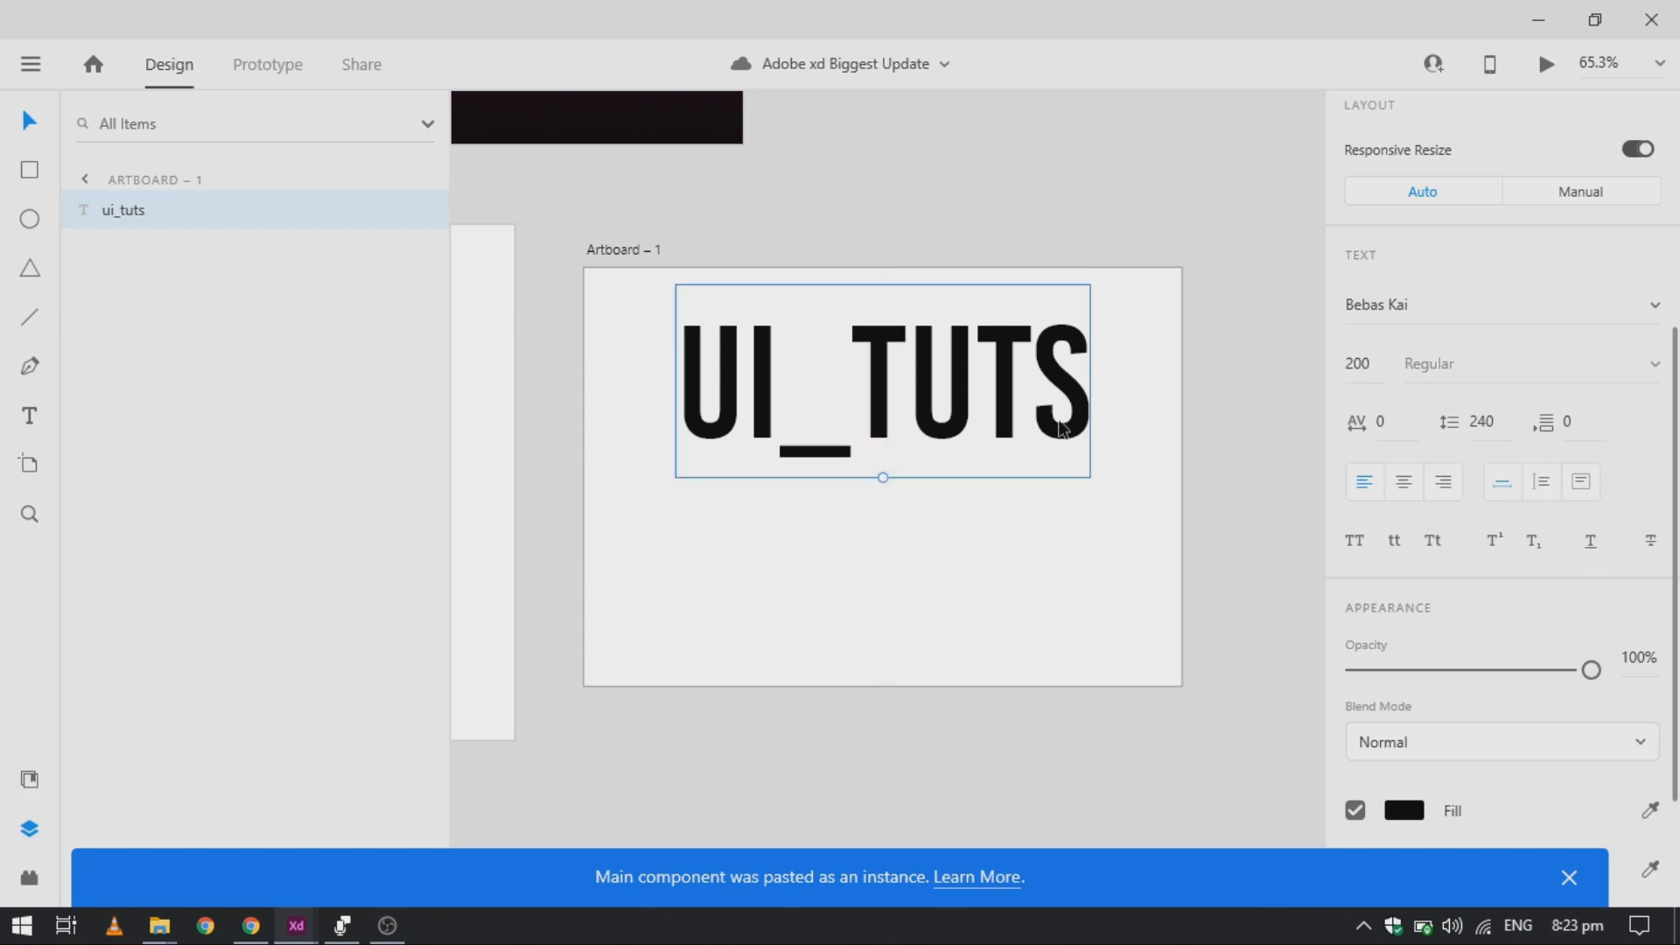
left_click(1555, 486)
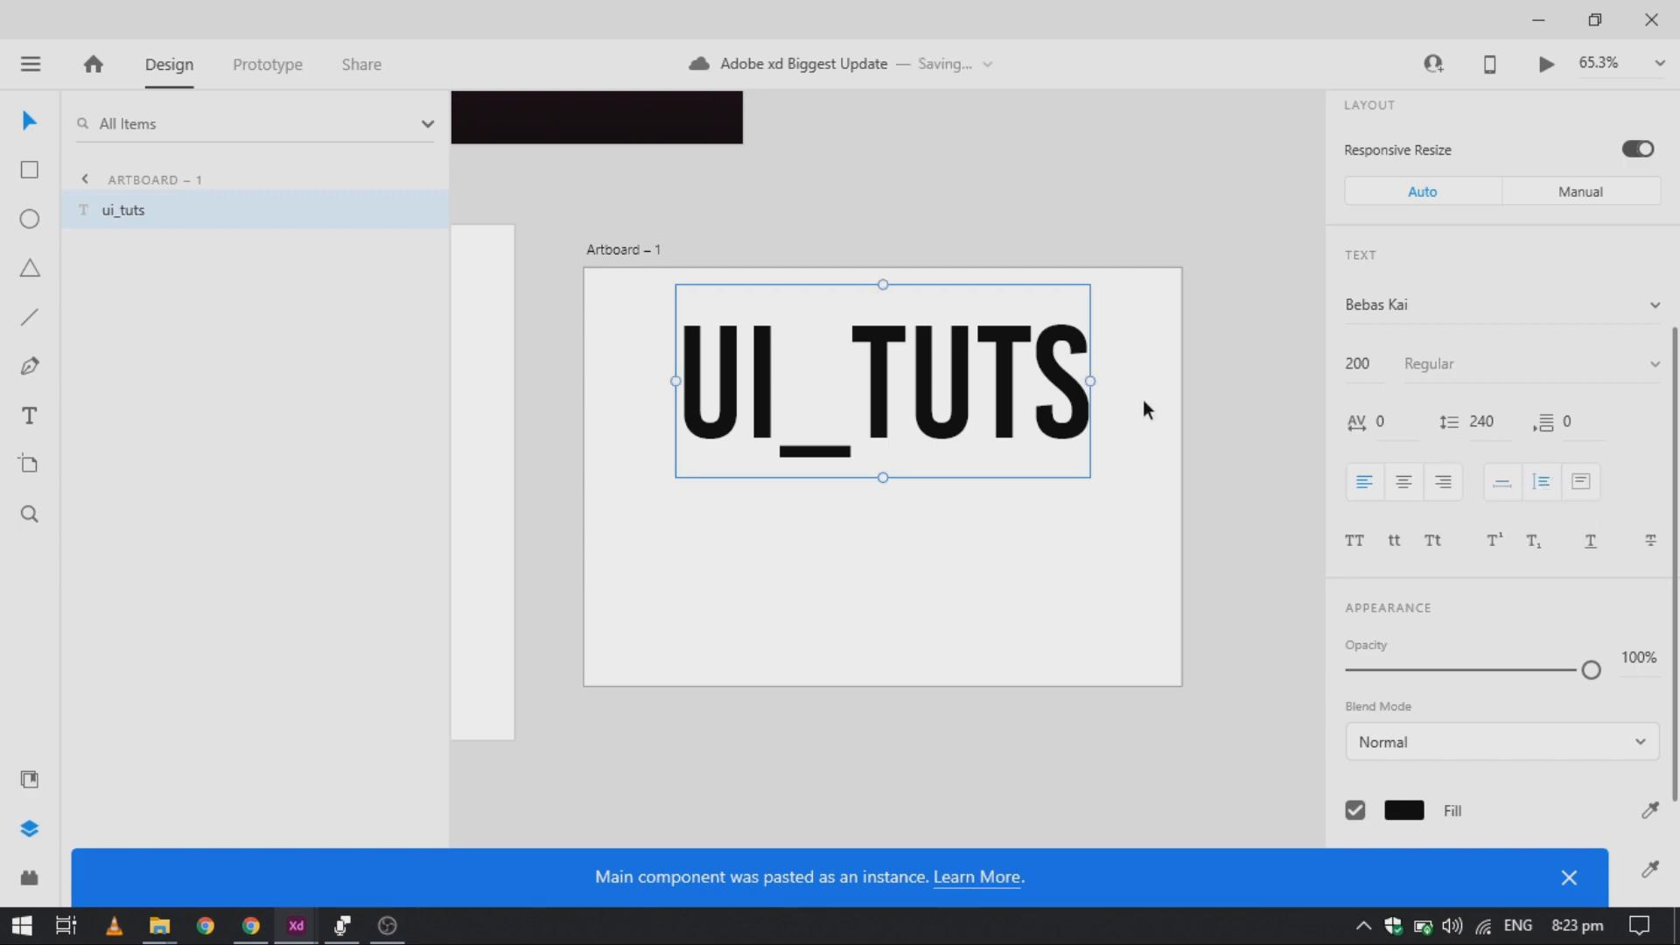
Extend the auto-height UI_TUTS text with a second line SDASDS, followed by ADSADSAD beneath it
double_click(1035, 398)
key("Right")
key("Return")
type("SDASDS")
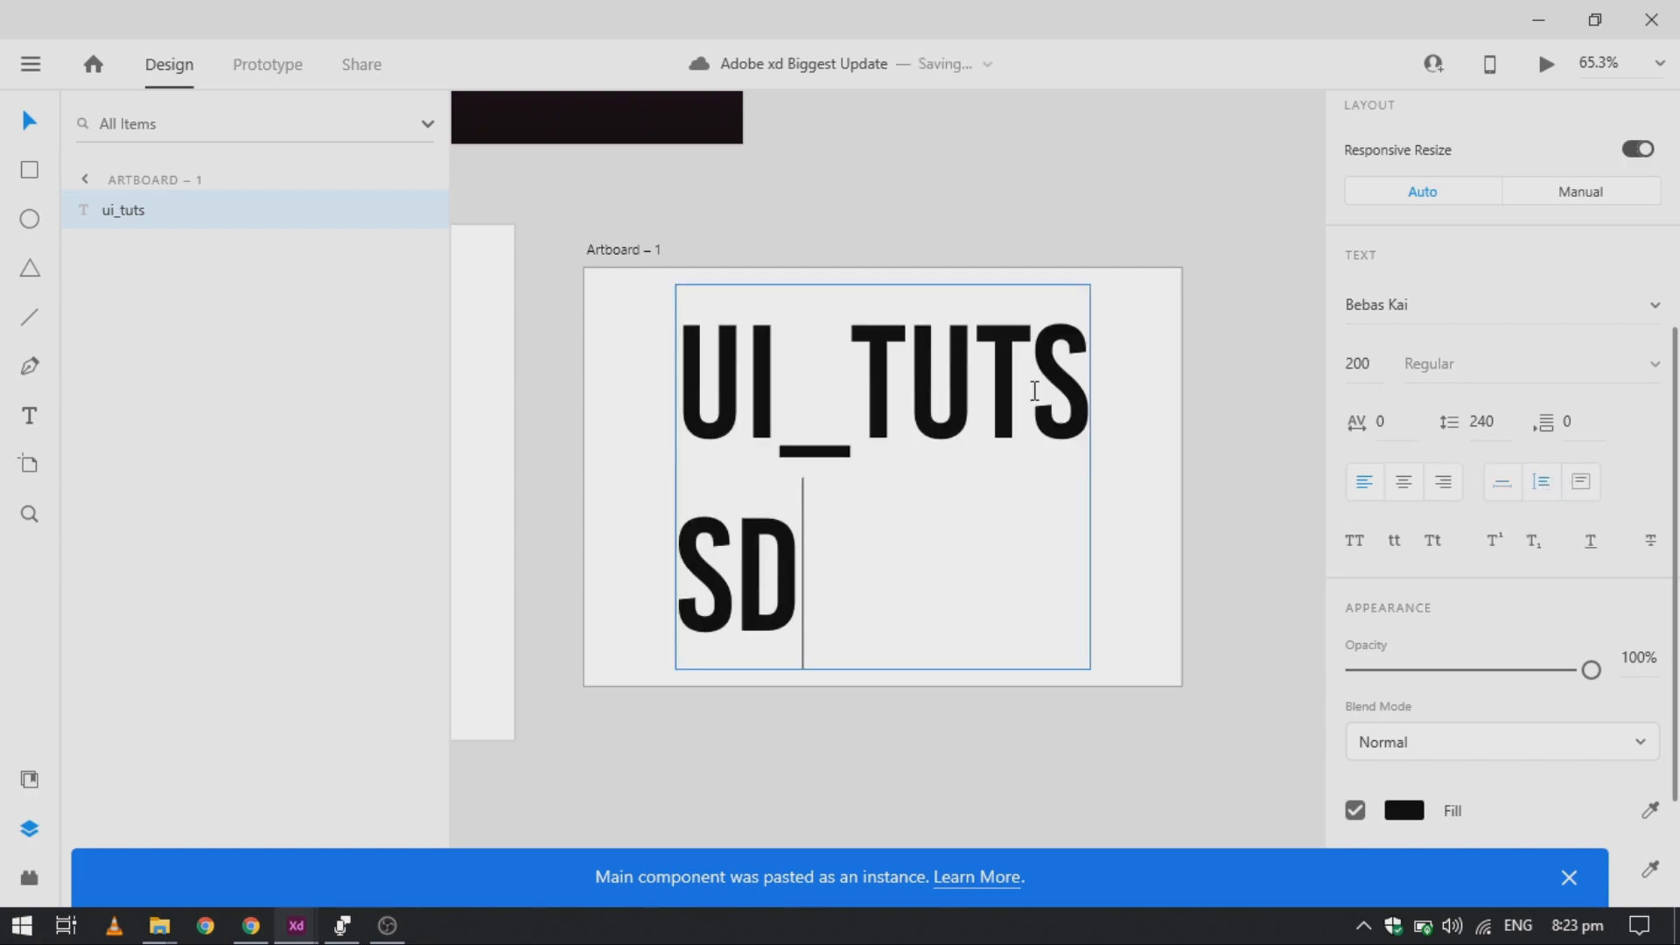
key("Return")
type("ADSADS")
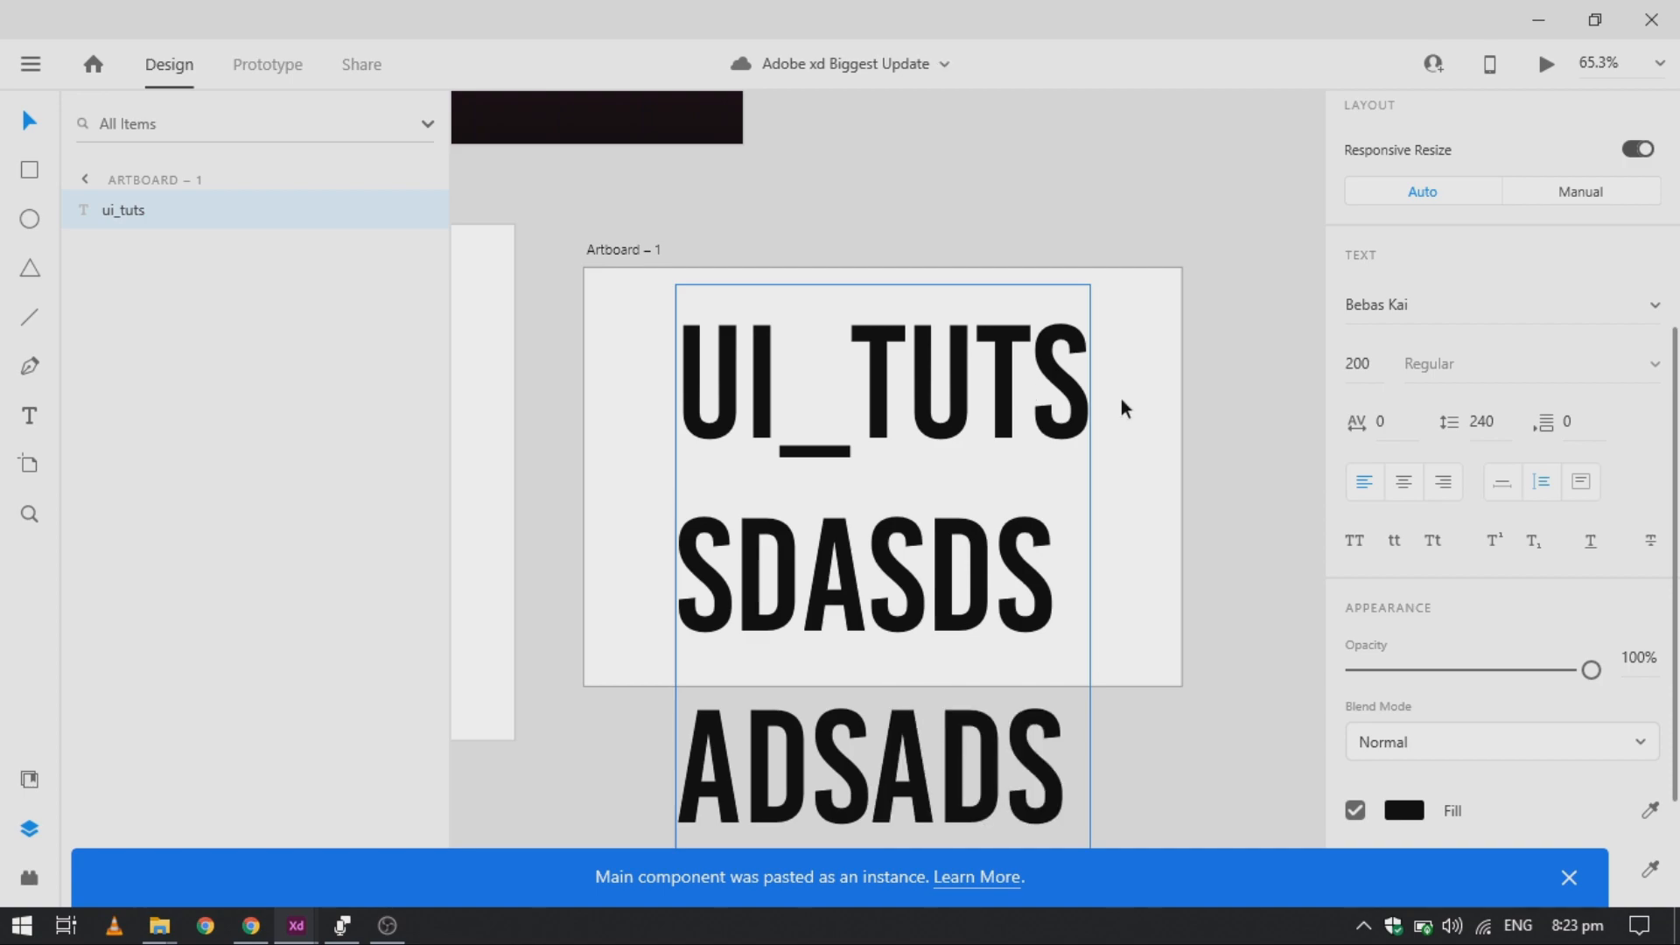
key("Escape")
scroll(1120, 397, "down", 3)
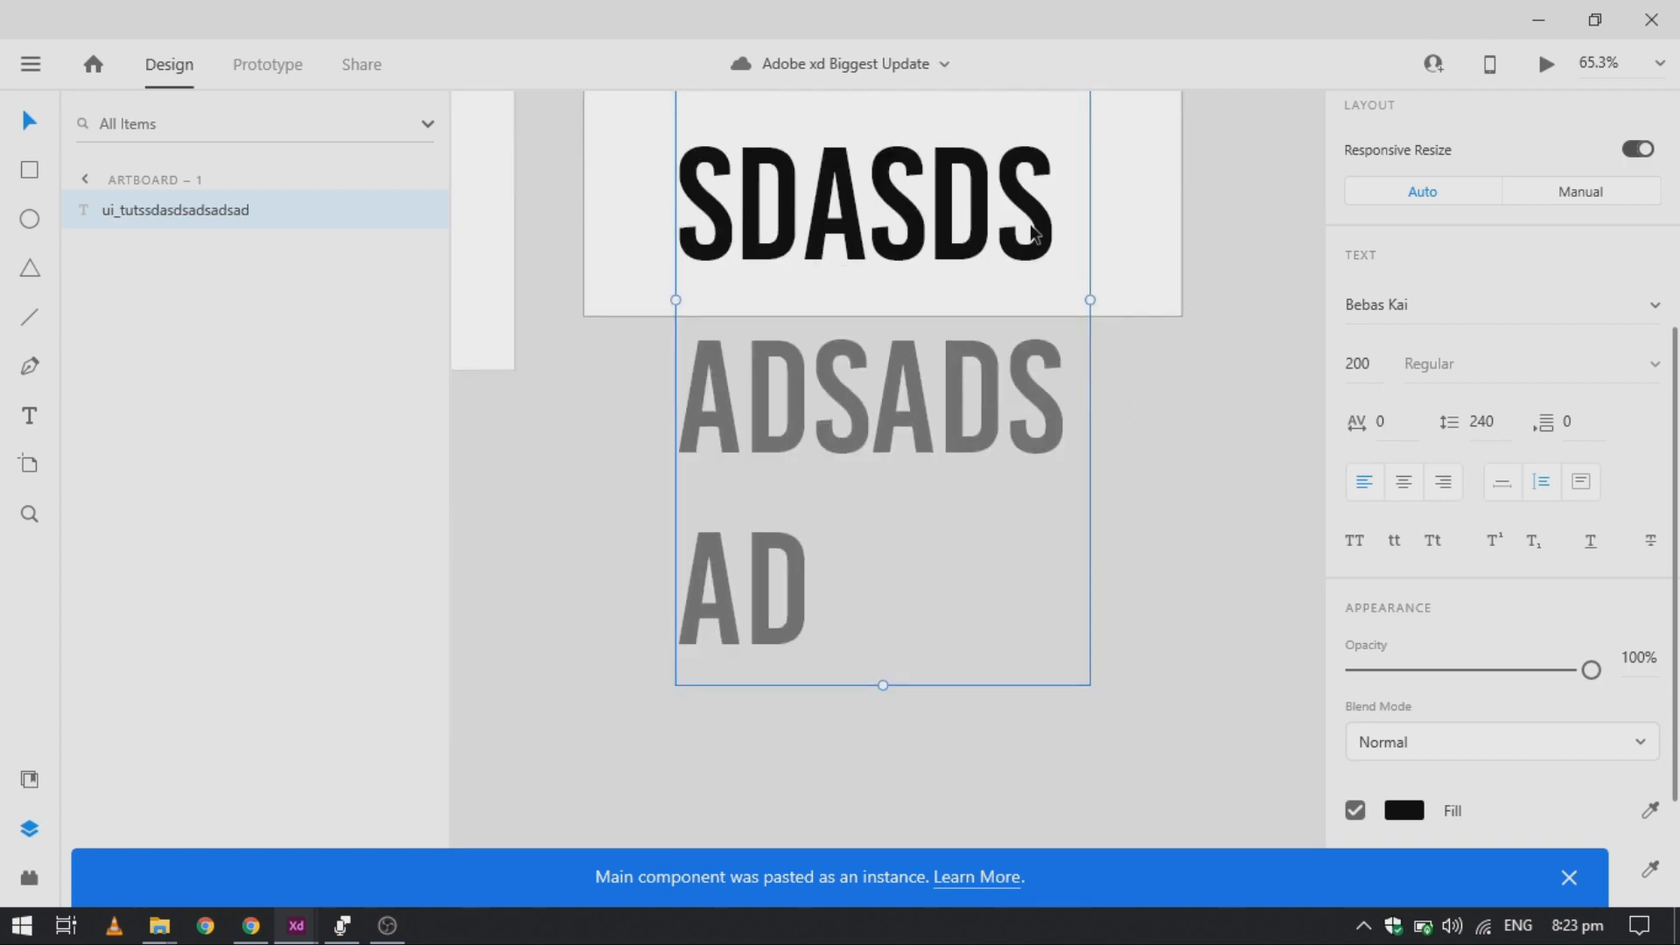
Append DASDSADSAADASDADAS to the end of the auto-height text
double_click(930, 356)
key("Right")
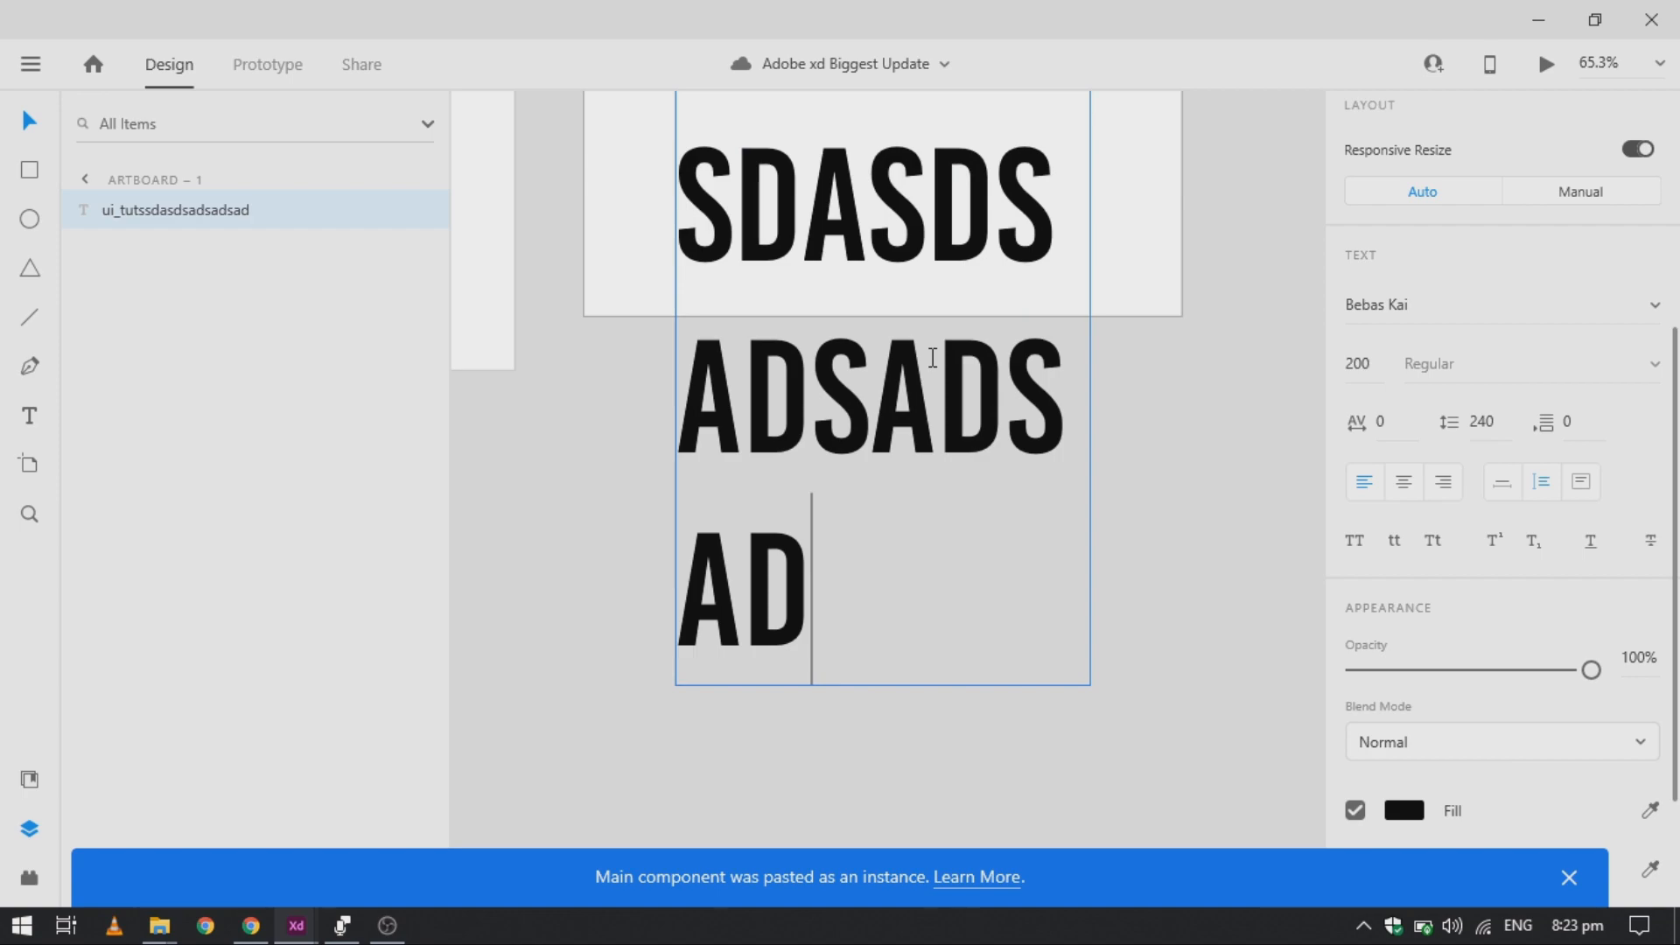
type("DASDSADSAA")
key("Escape")
scroll(1027, 443, "up", 3)
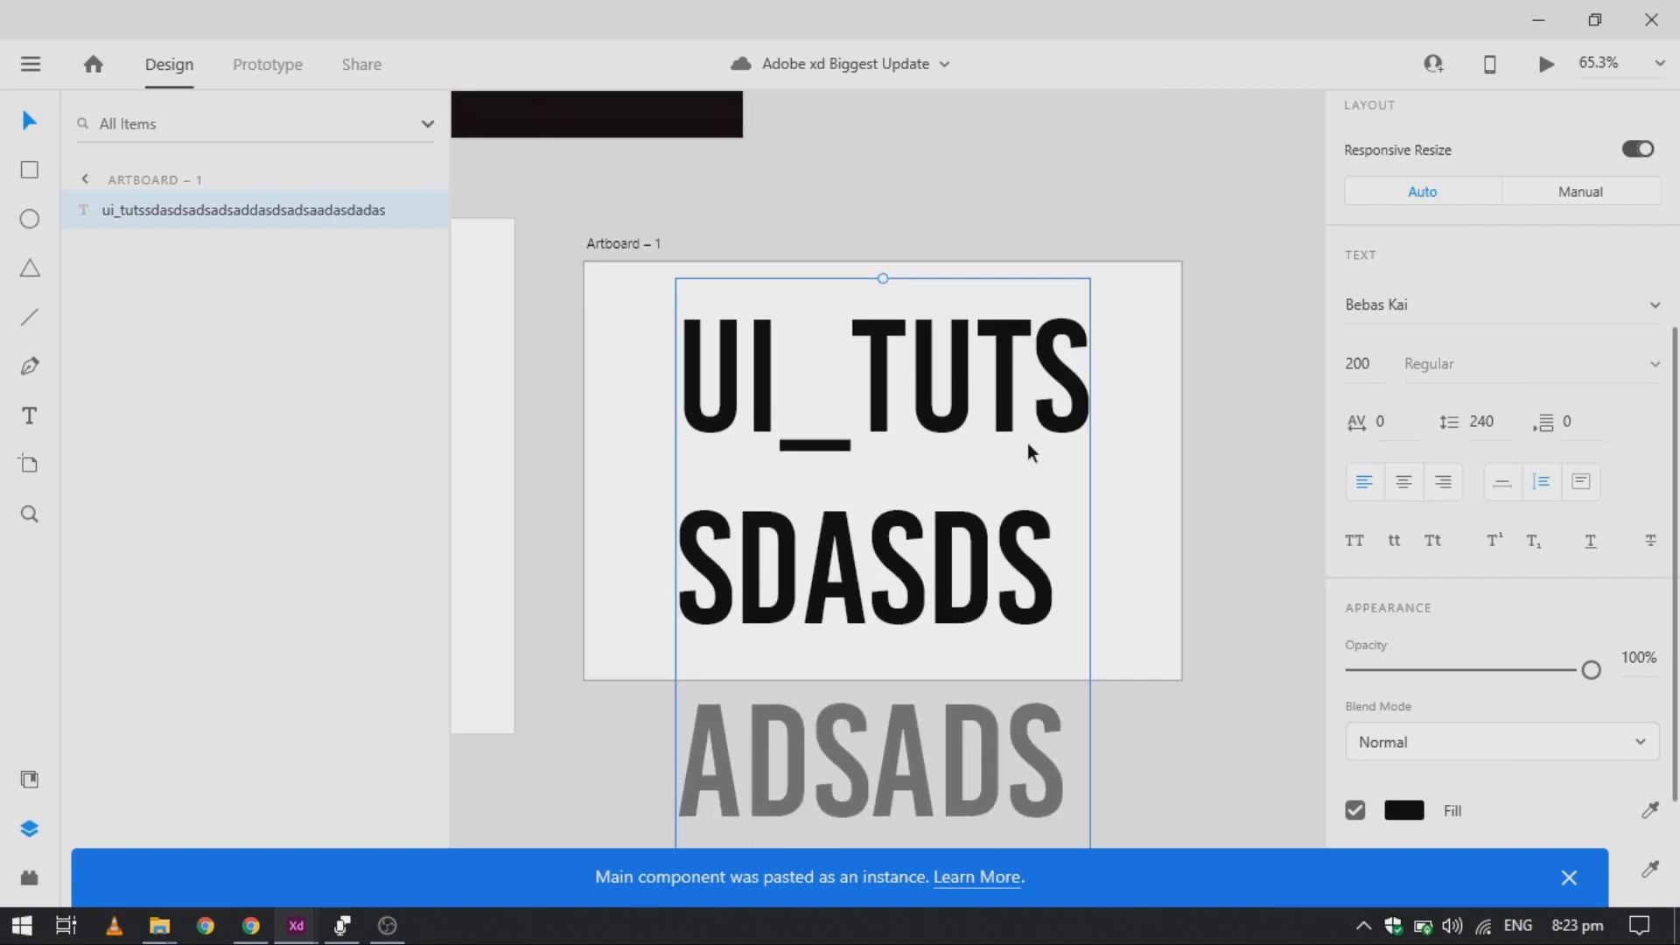
double_click(910, 467)
left_click(913, 468)
type("`")
key("BackSpace")
key("Escape")
Switch the text to Fixed Size and shorten its box to about 280 high, so only the UI_TUTS line fits
scroll(911, 467, "down", 12)
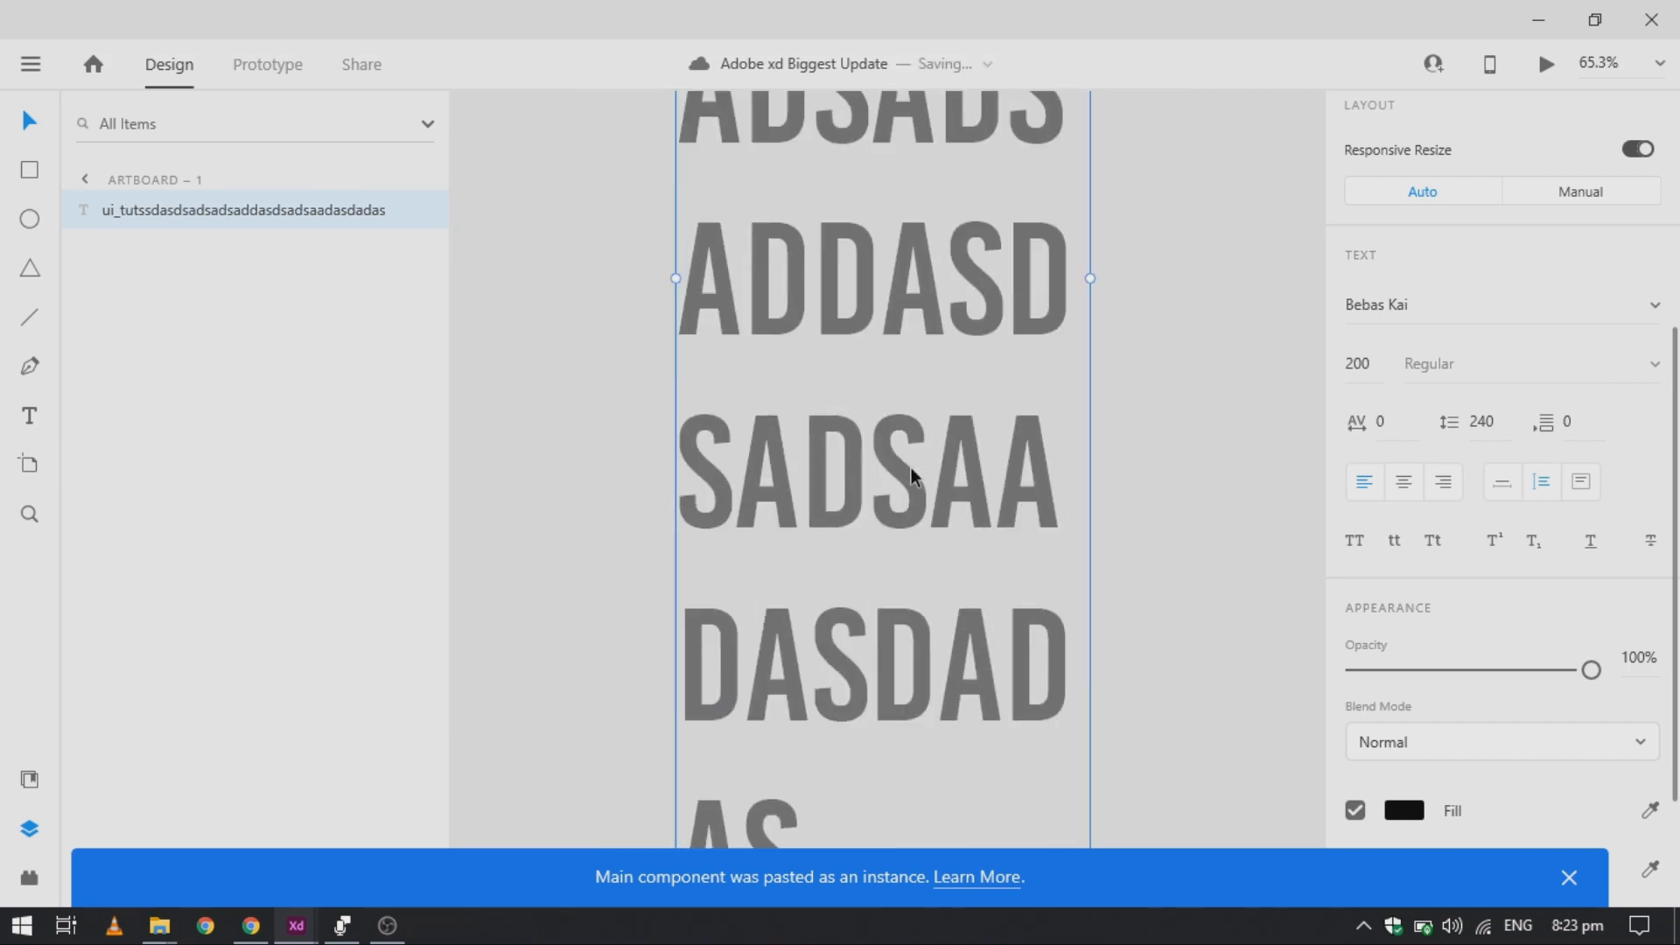
left_click_drag(884, 330, 920, 421)
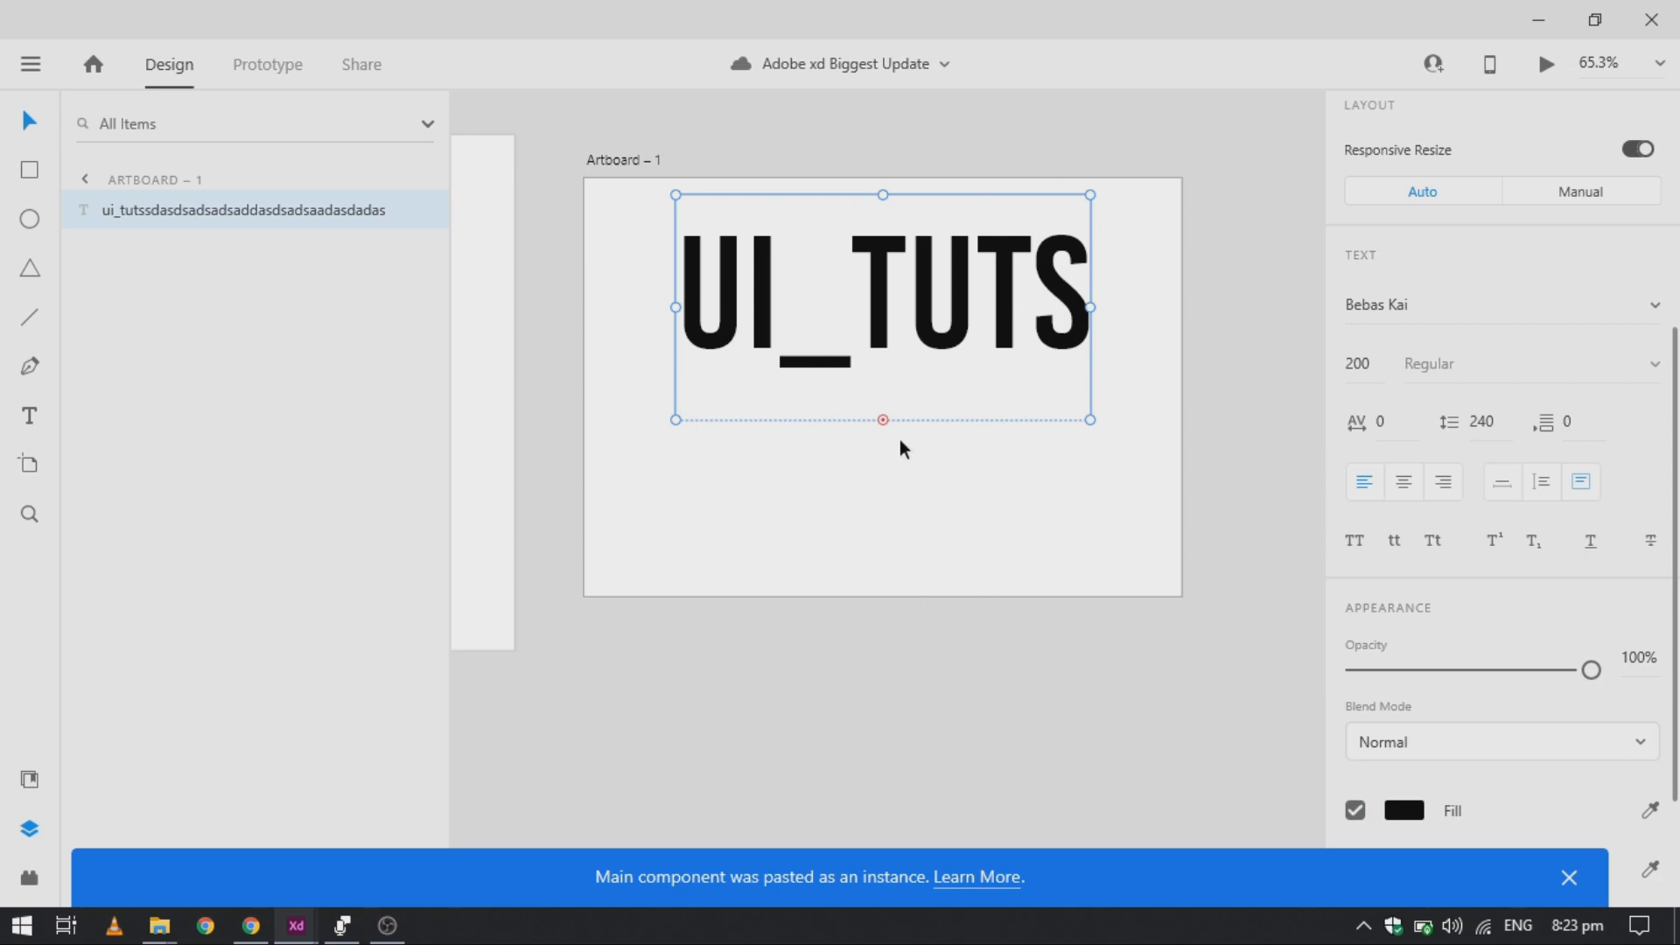
scroll(932, 427, "down", 1)
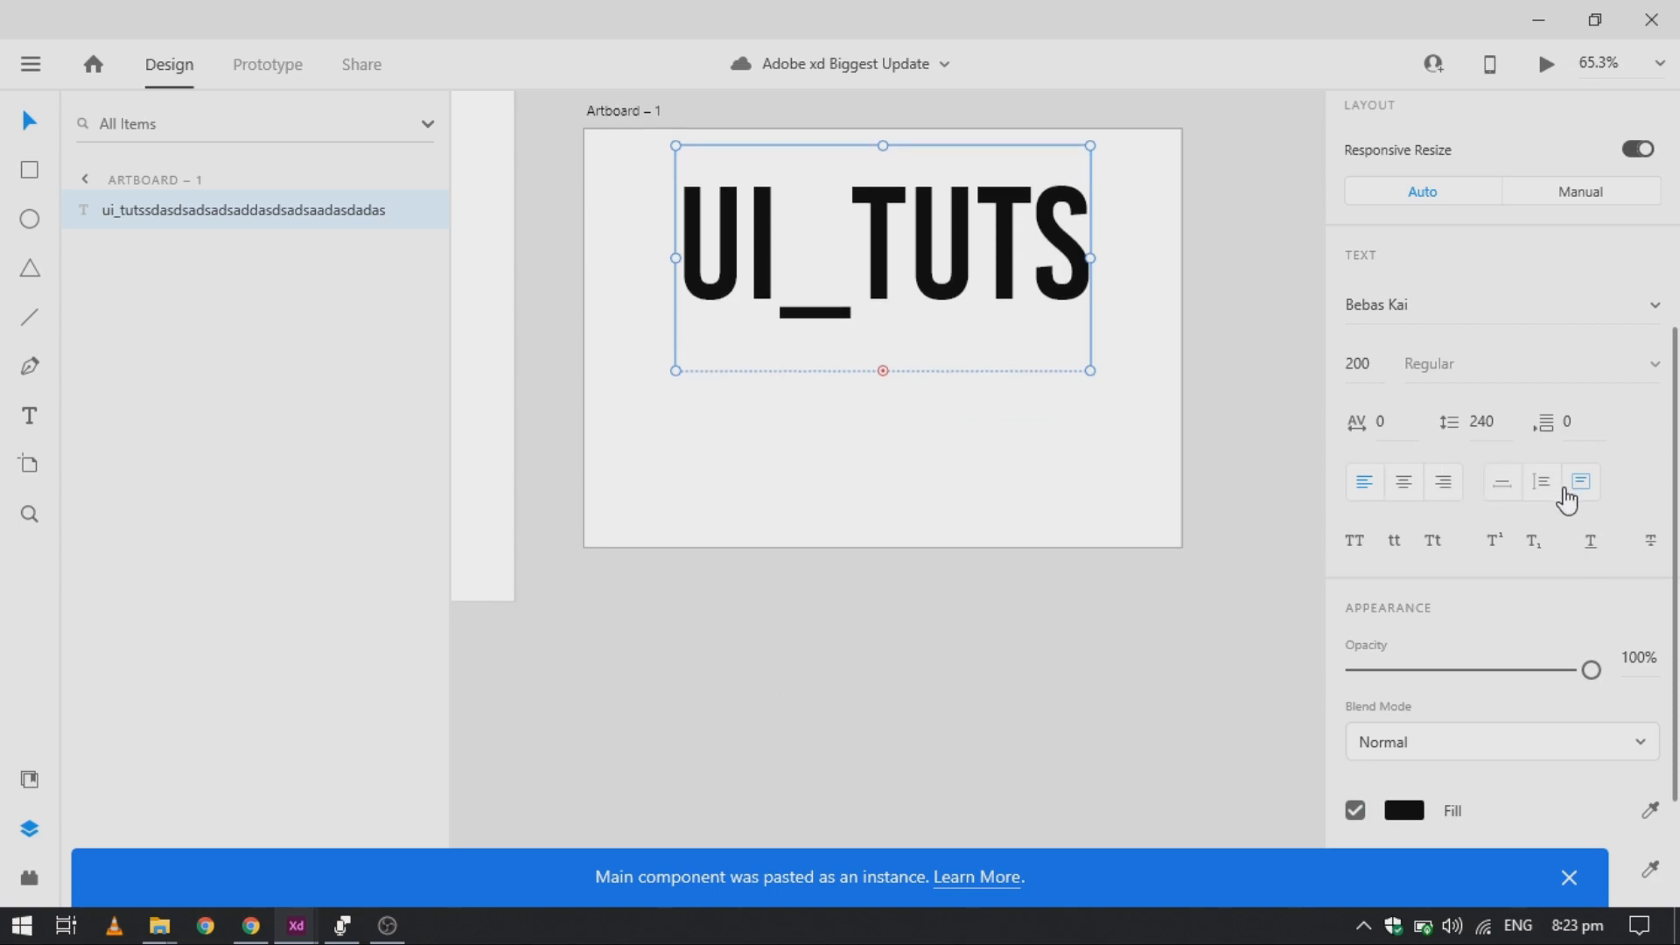
Fit the shortened text box to its whole content with Auto Height, and return it to Fixed Size
left_click(1033, 428)
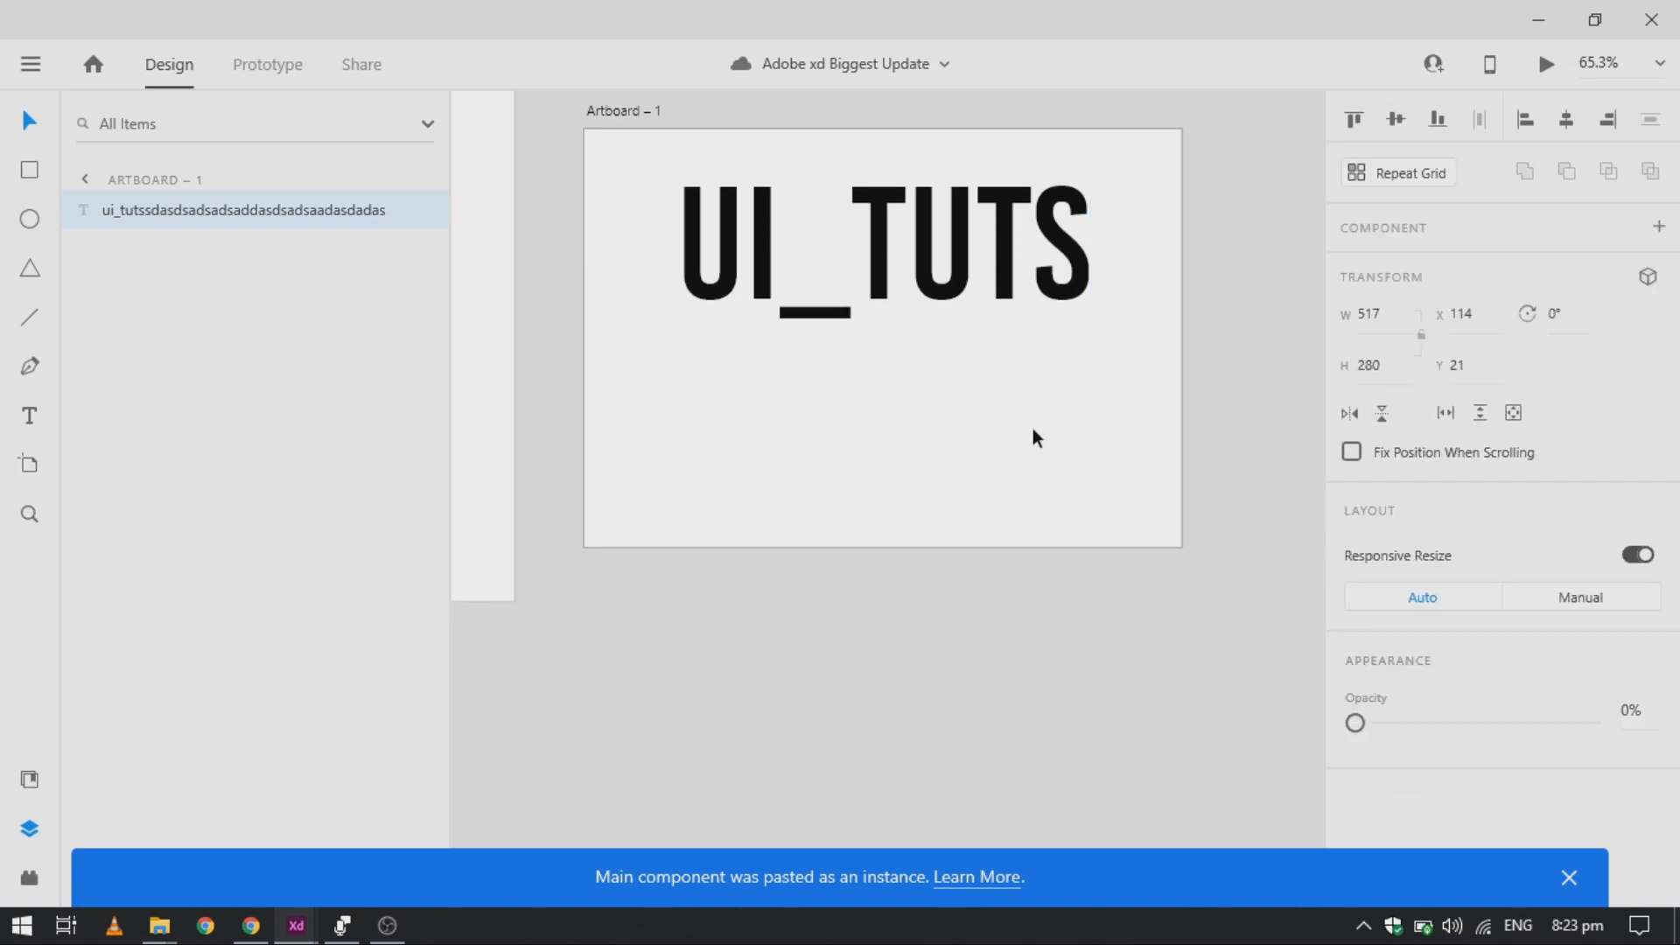
left_click(936, 304)
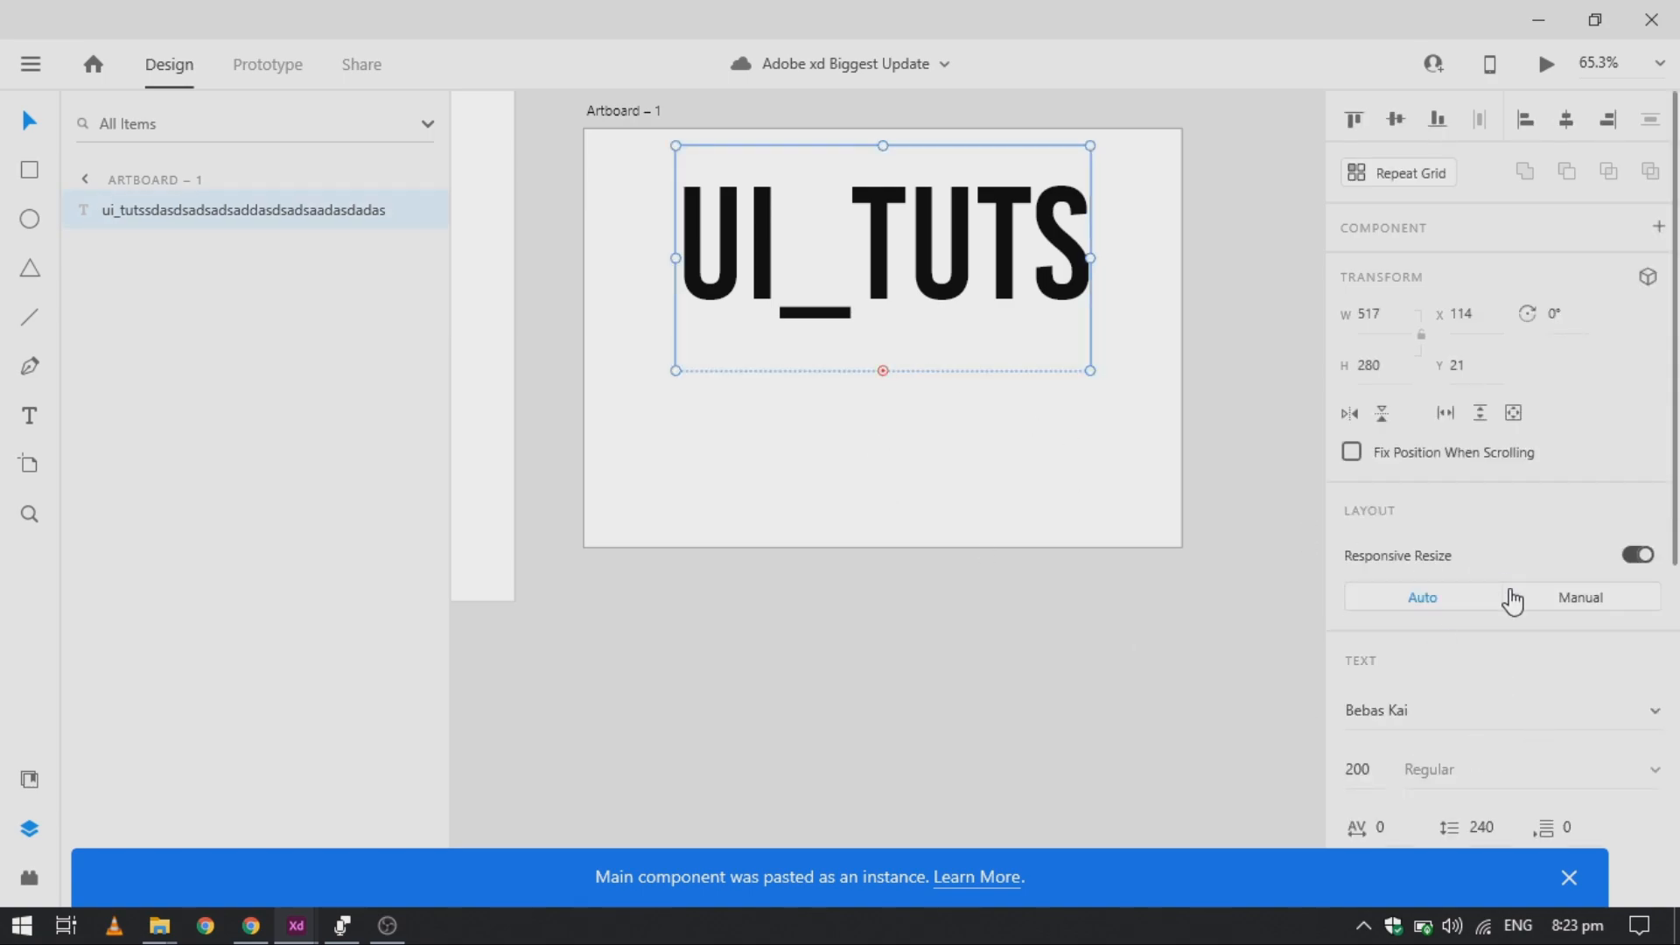
scroll(1511, 592, "down", 4)
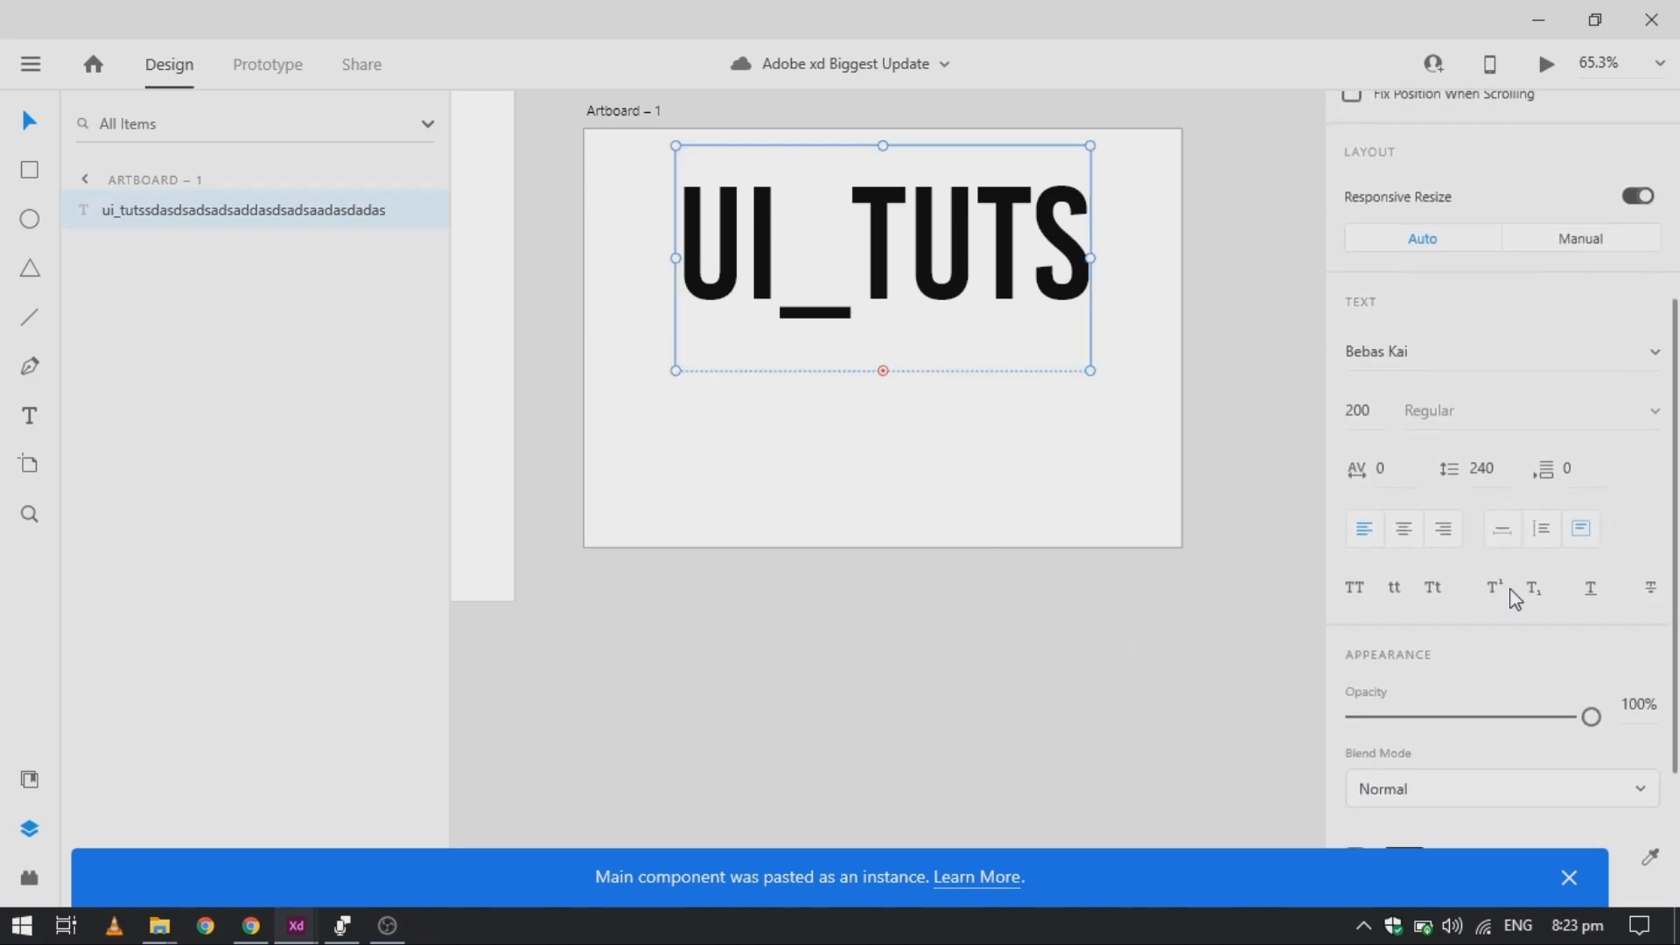
left_click(1545, 533)
left_click(1582, 536)
scroll(665, 331, "down", 5)
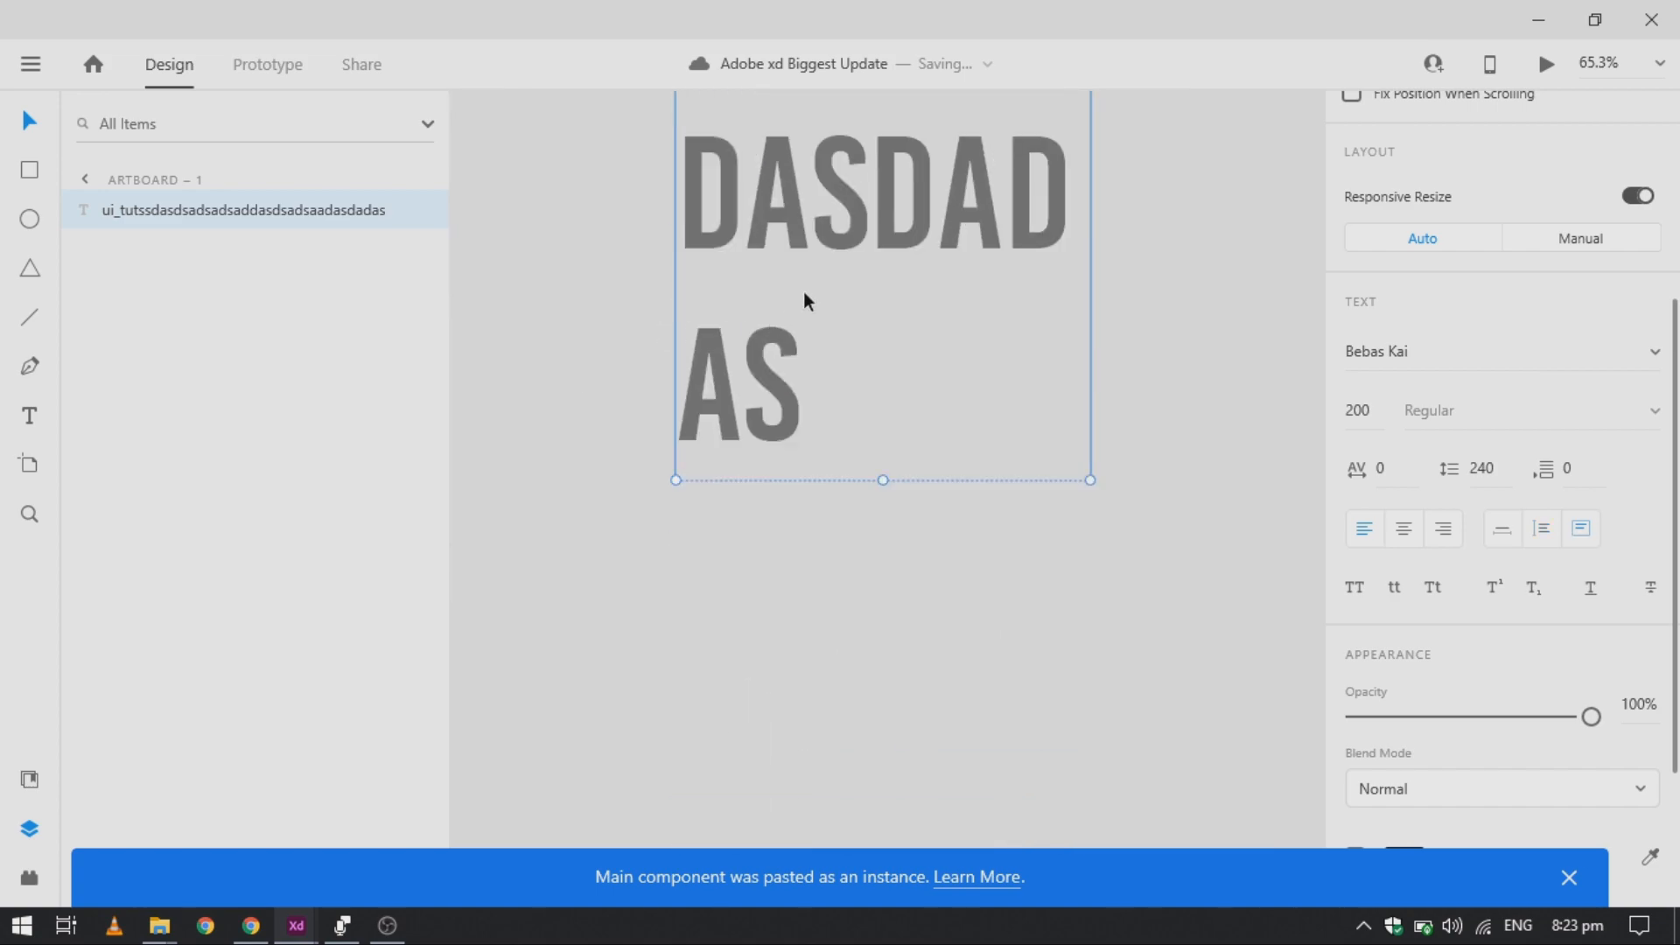
key("space")
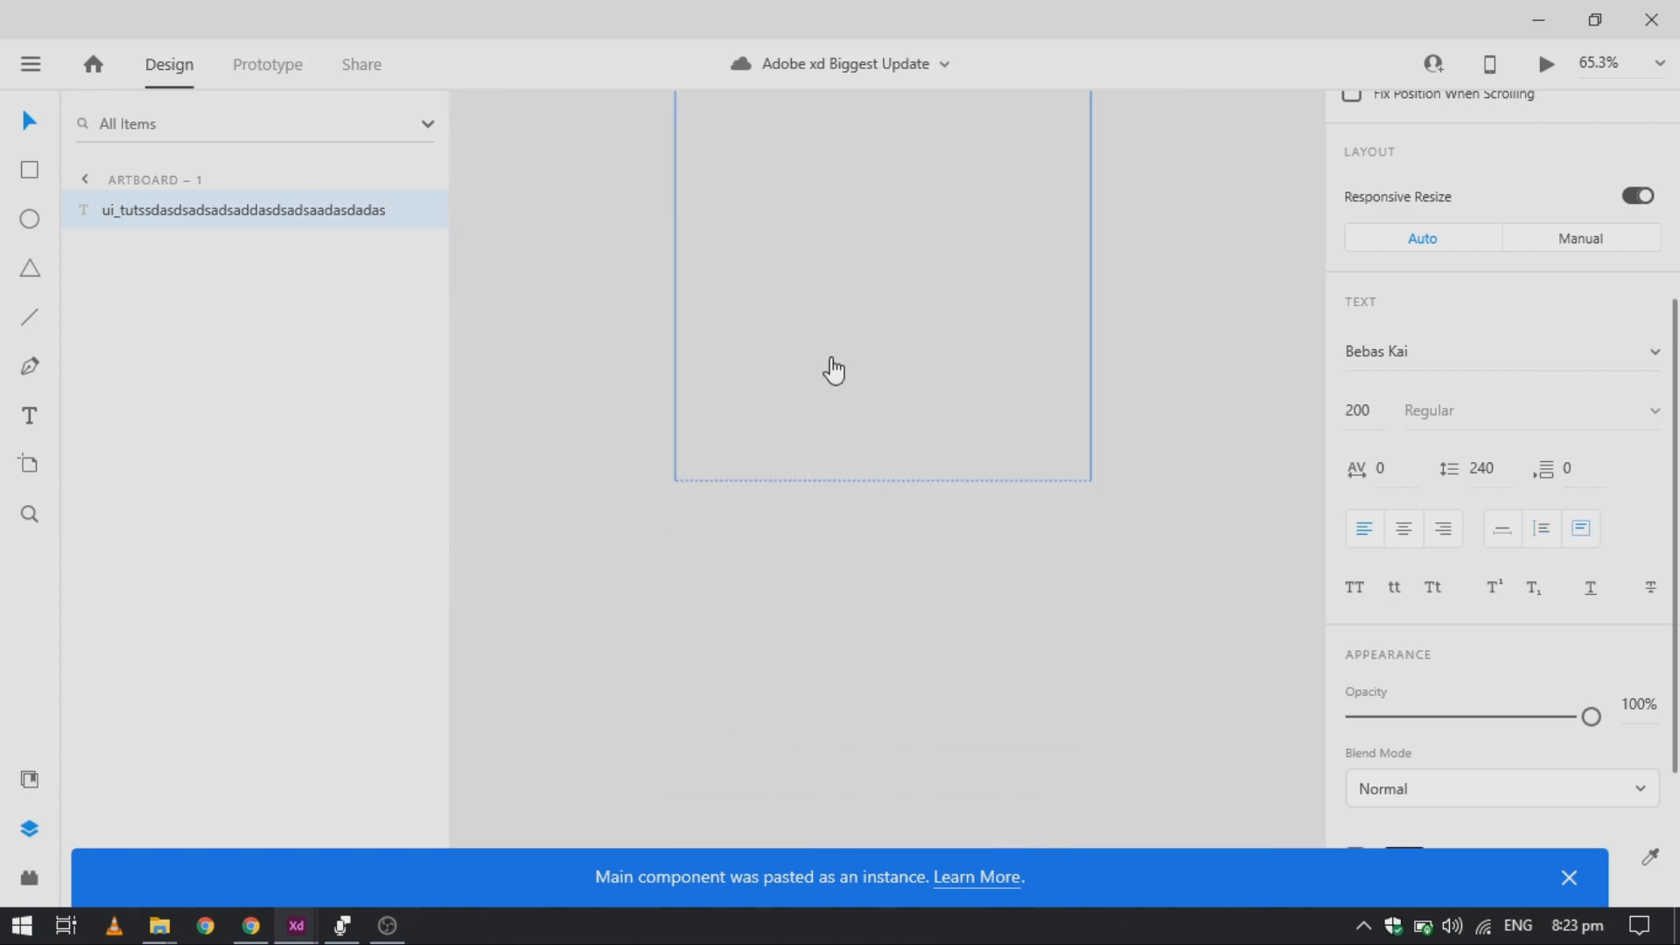
key("Escape")
key("ctrl+z")
Append DSDADSADASDSADAS to the last line of the fixed-size text so it overflows the box
double_click(874, 390)
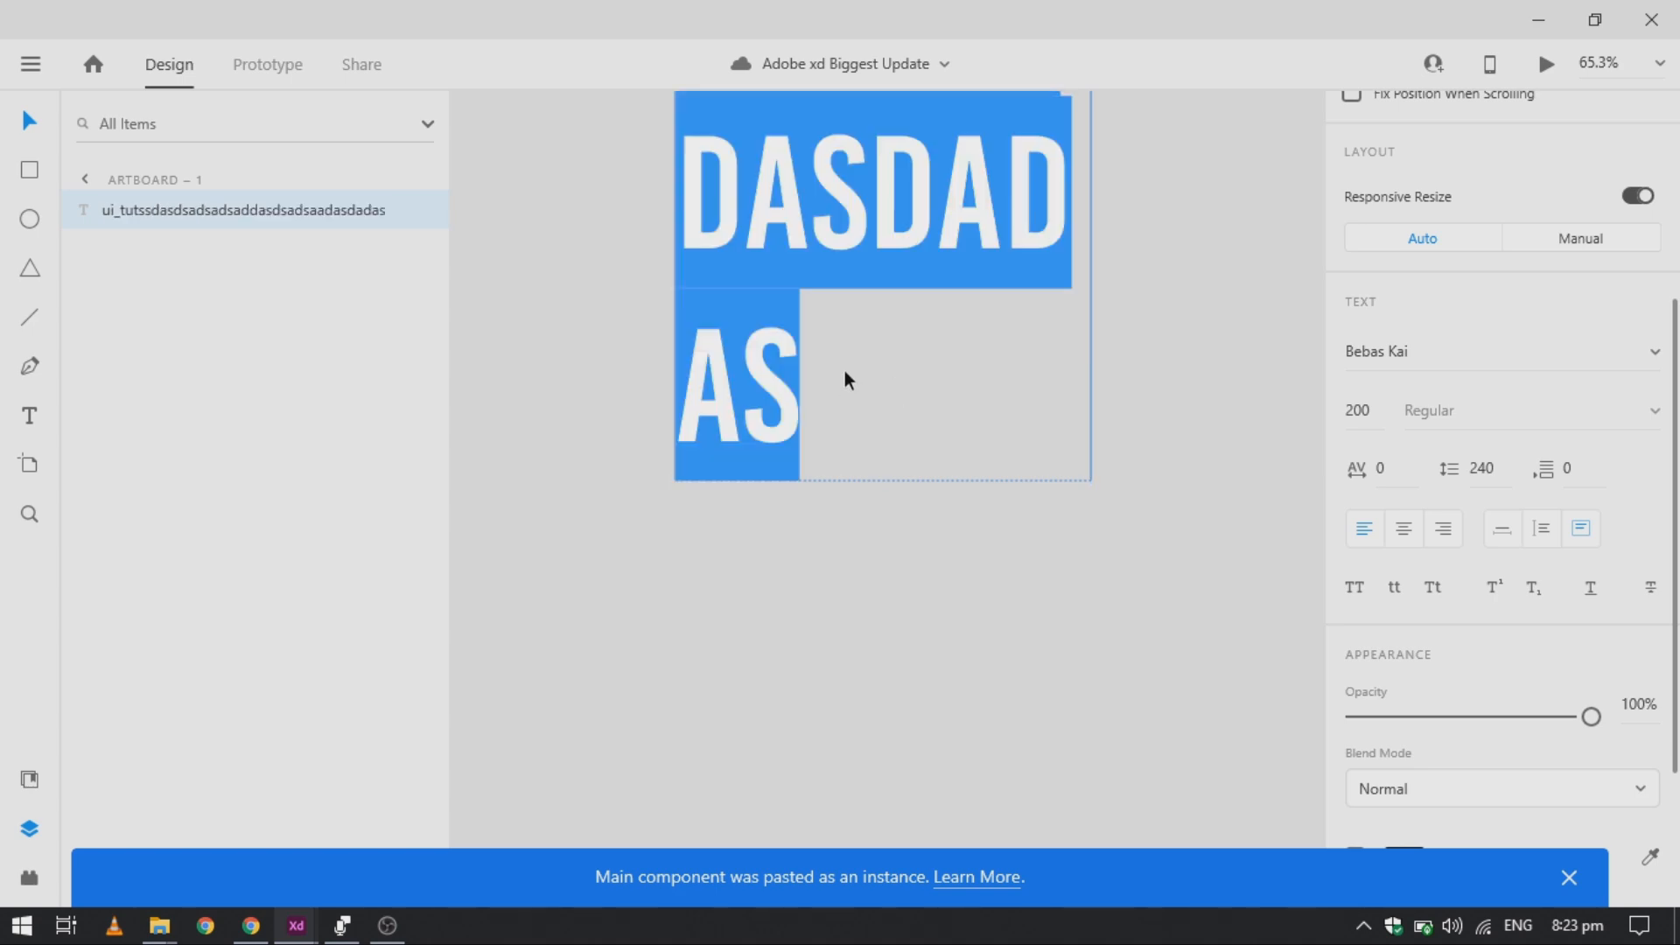
left_click(797, 298)
type("dsdad")
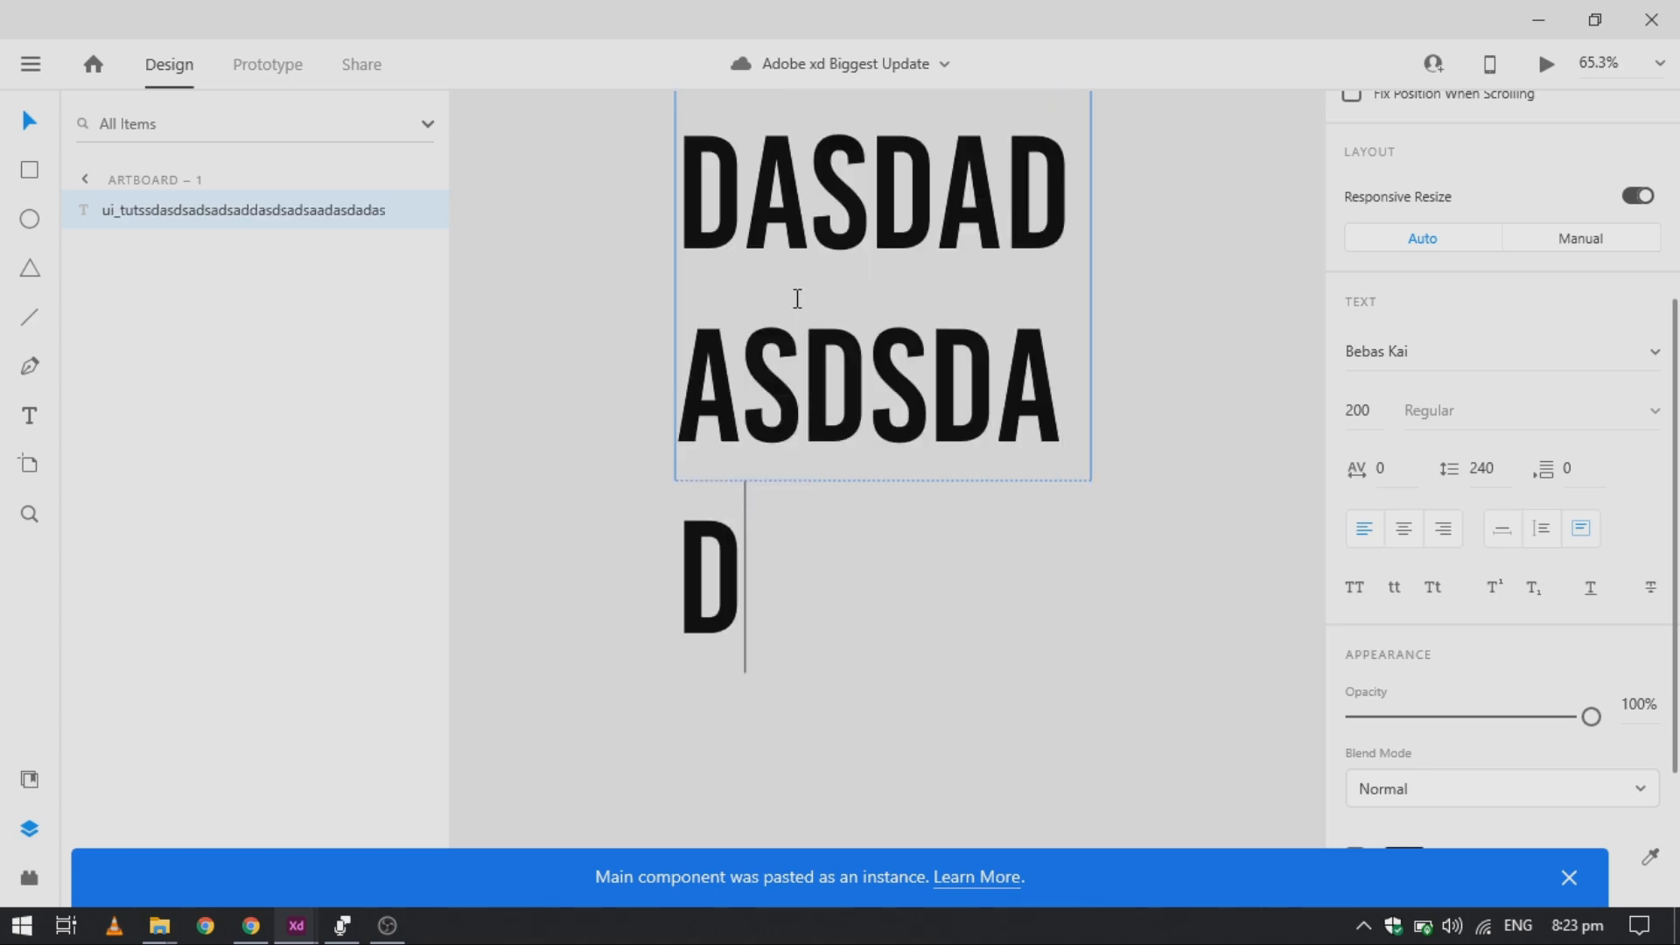
type("sadasdsadas")
key("Escape")
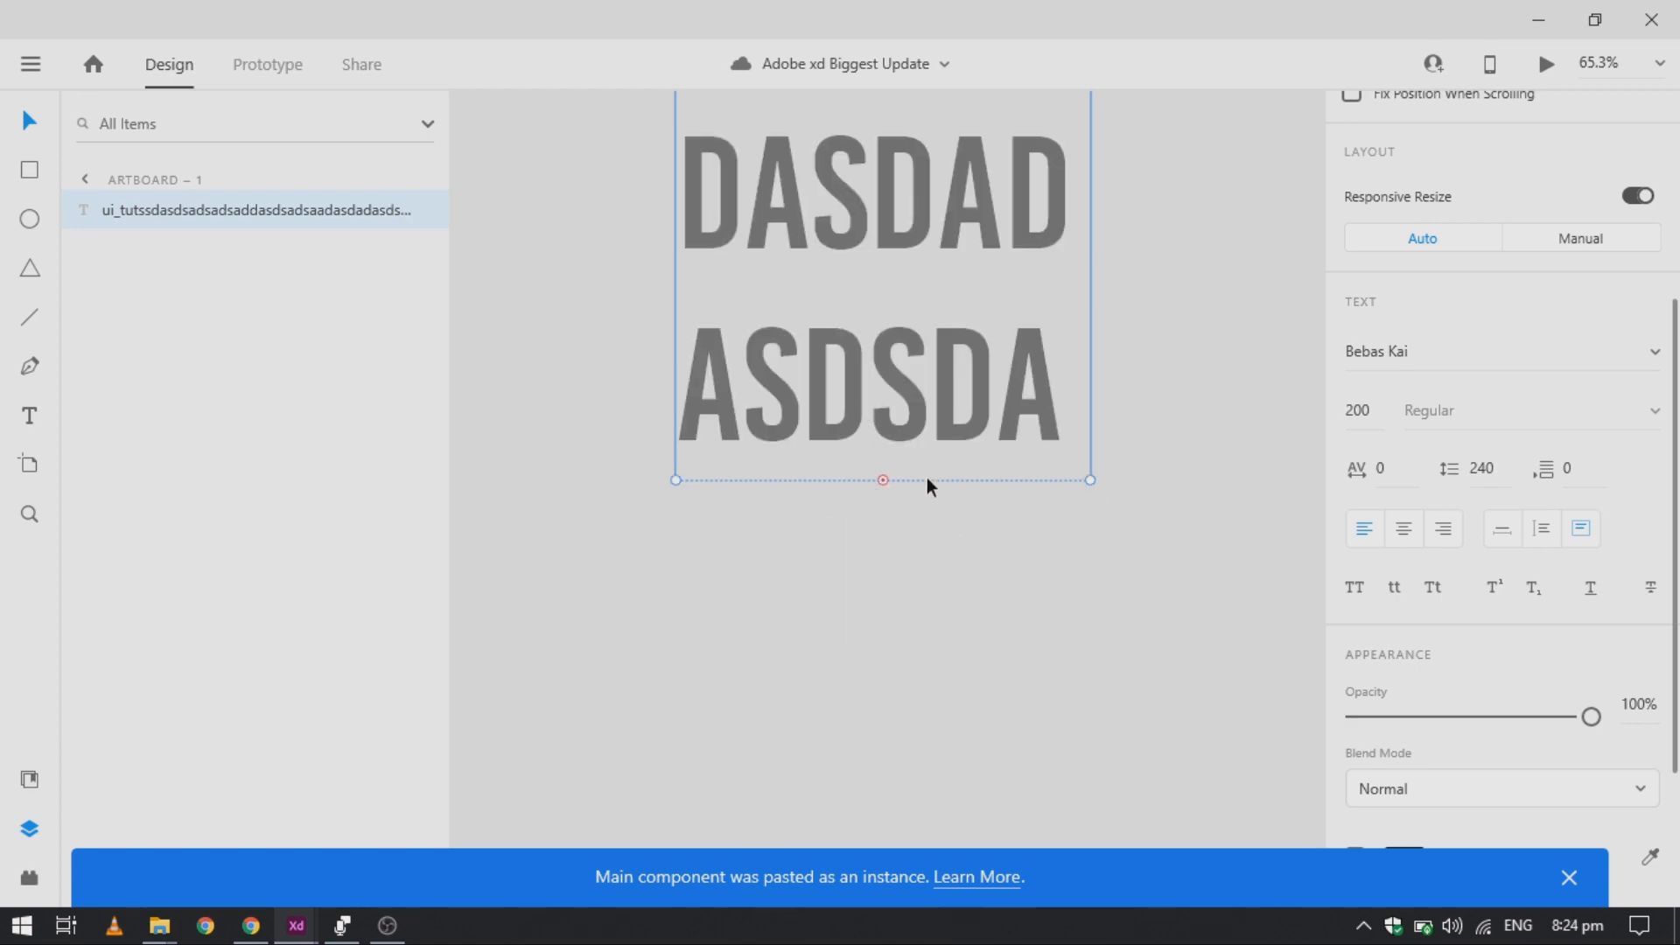
Switch the overflowing text box to Auto Height and check its lower end
scroll(963, 605, "up", 10)
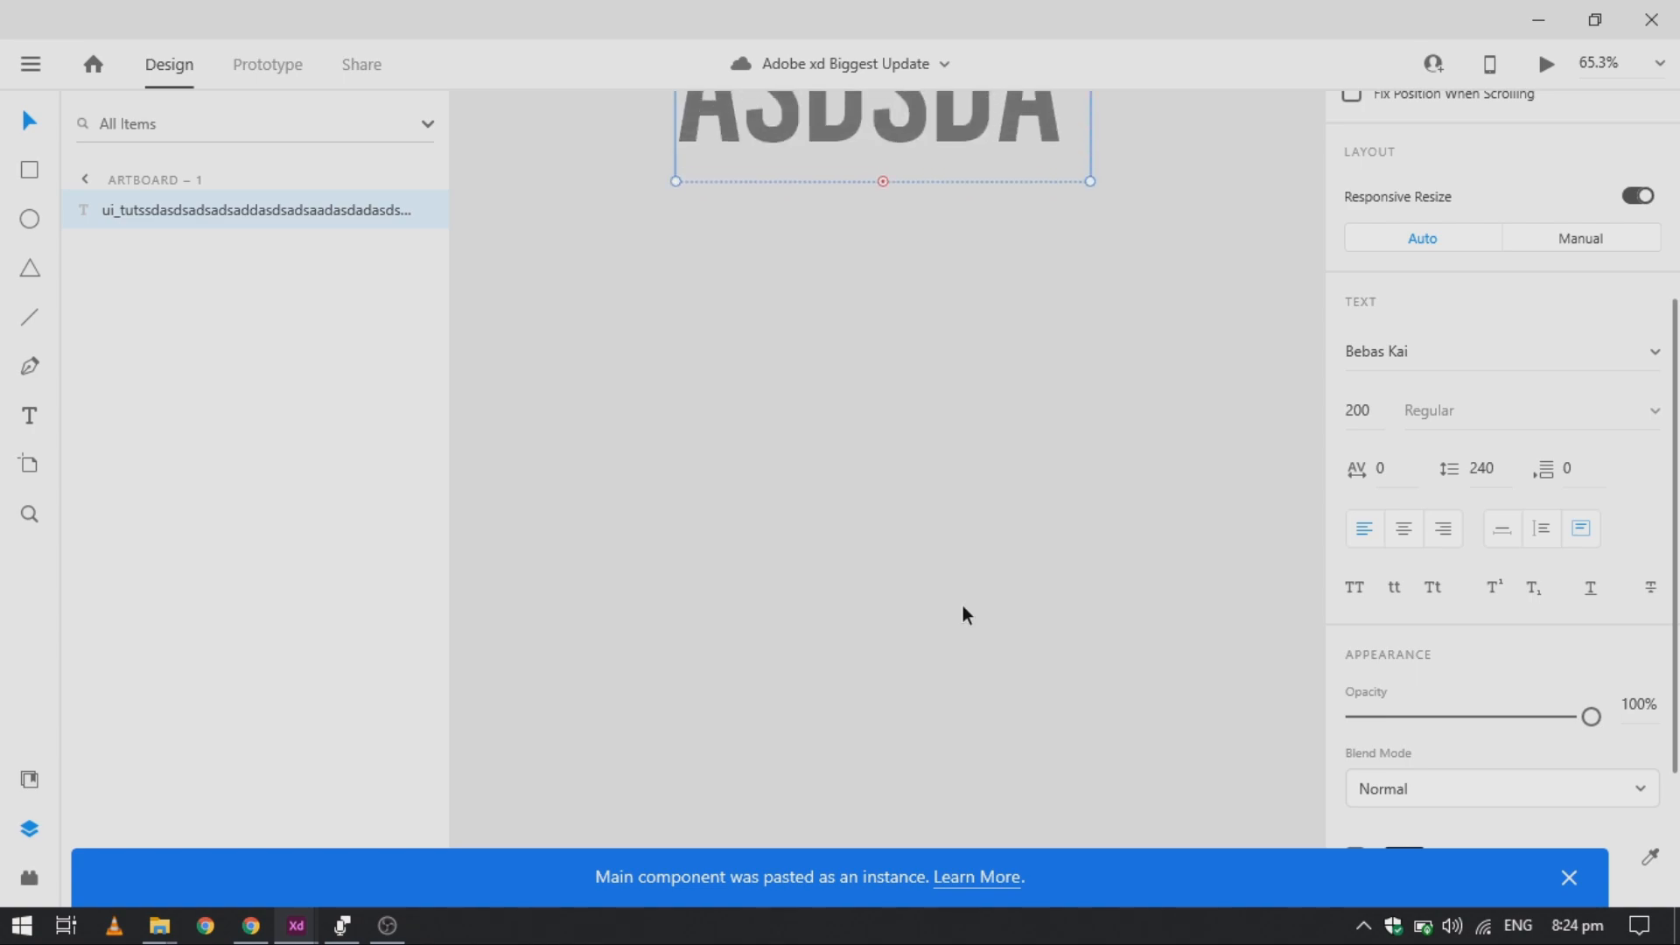
scroll(962, 605, "up", 2)
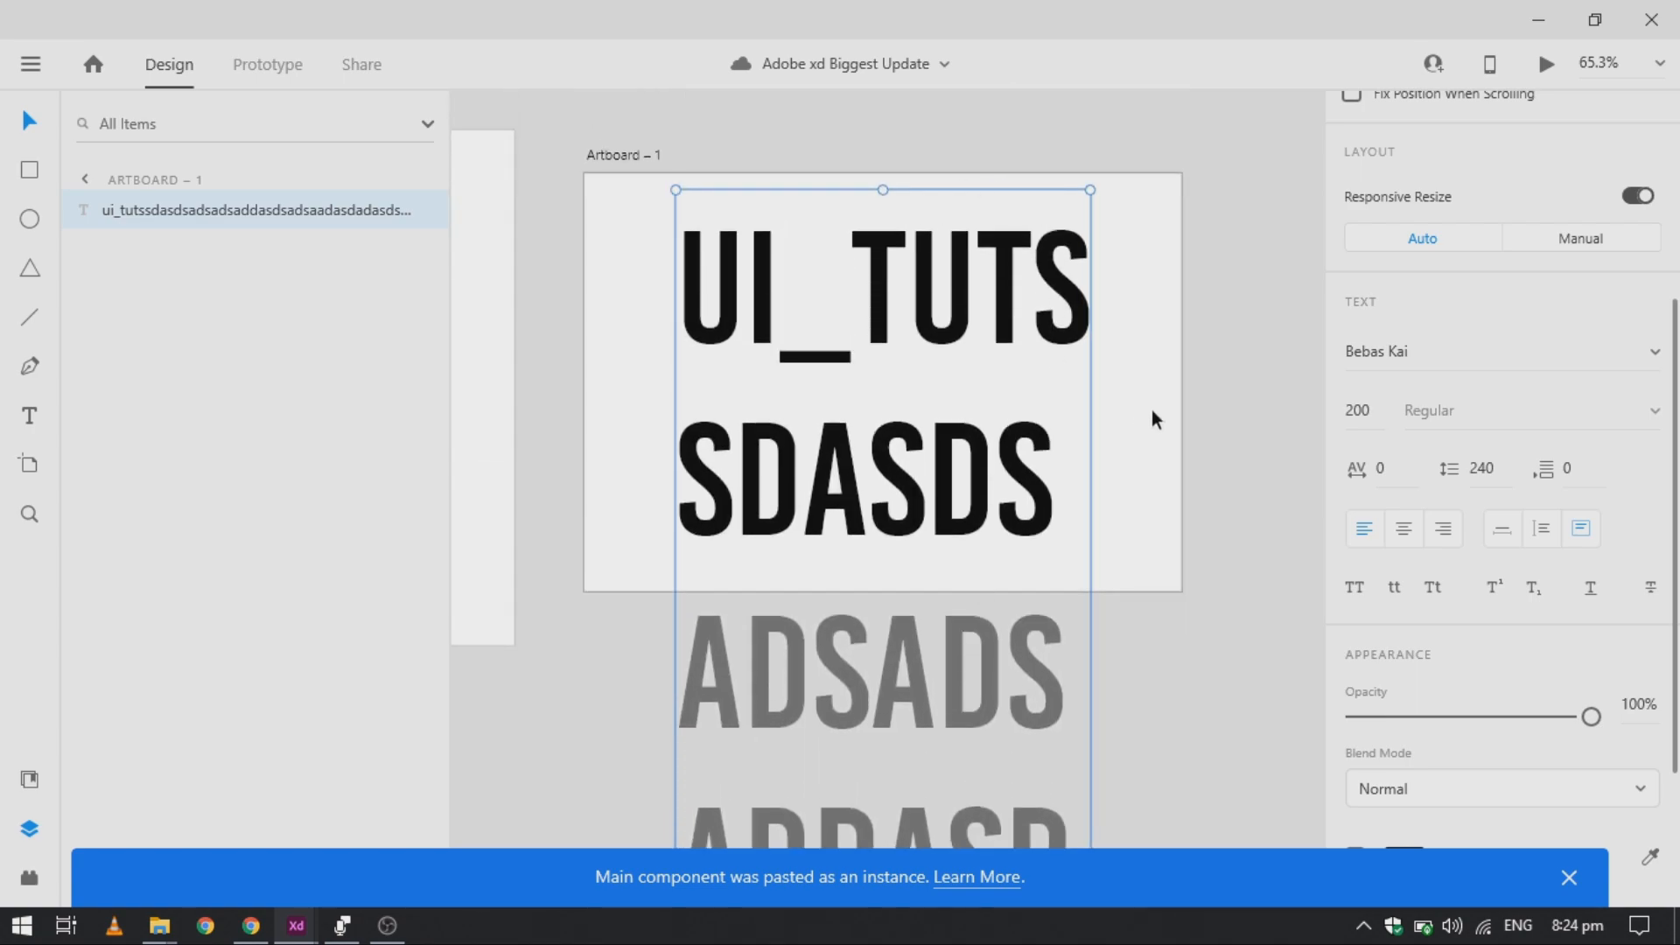
scroll(1151, 407, "down", 10)
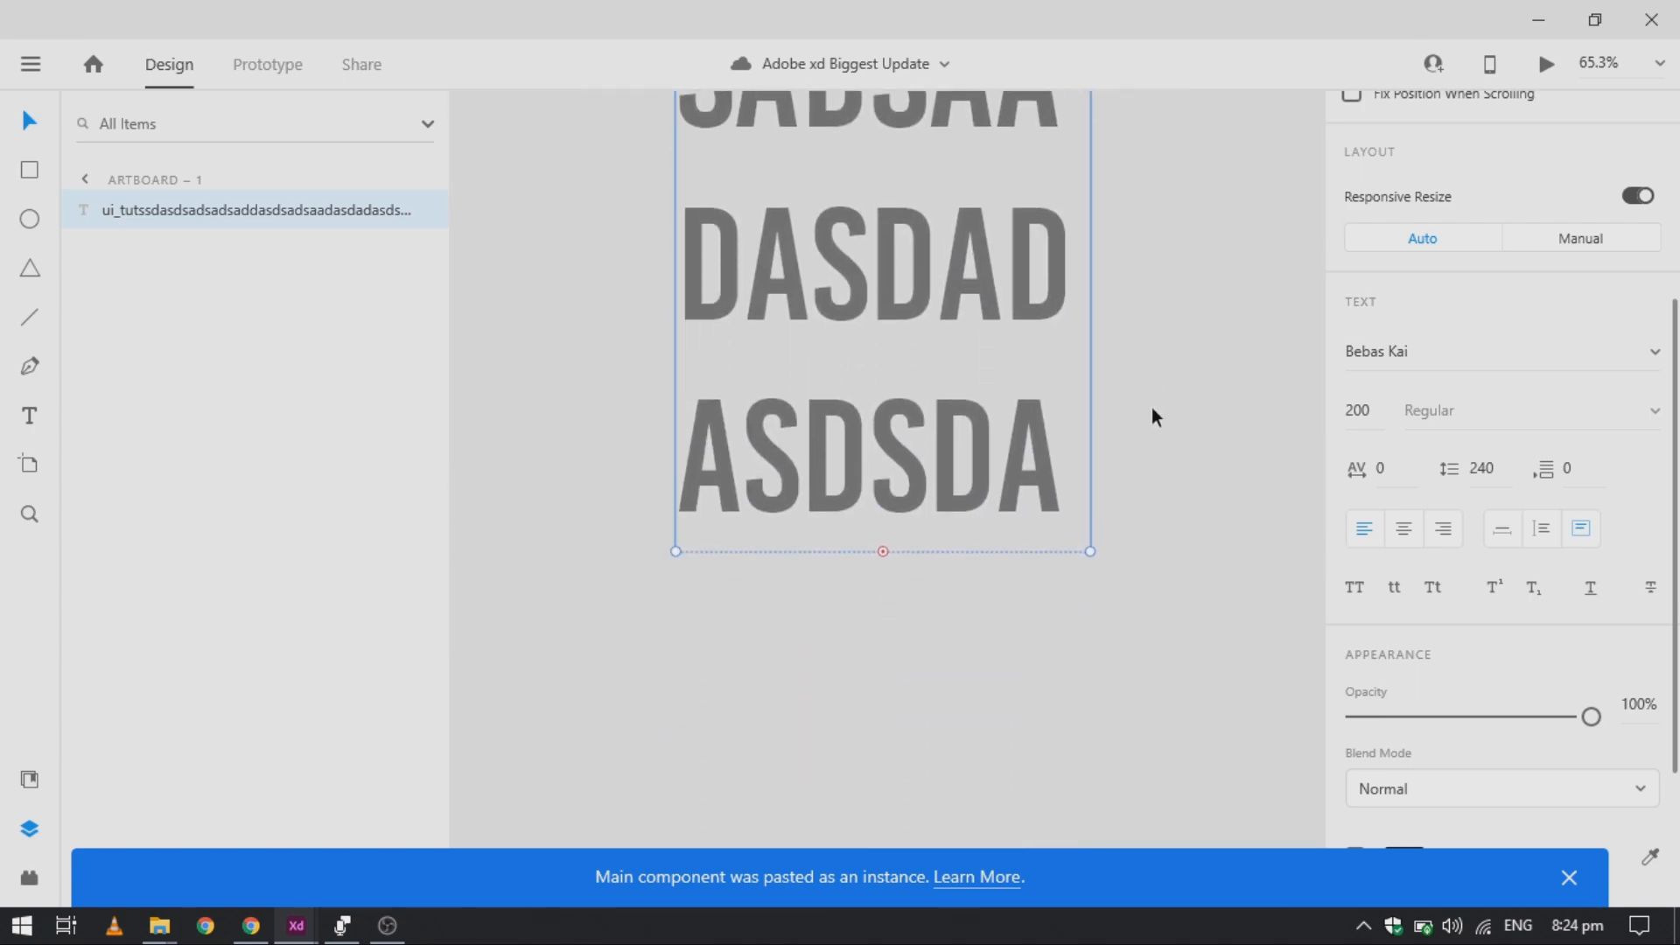
left_click(1539, 532)
scroll(1026, 402, "down", 8)
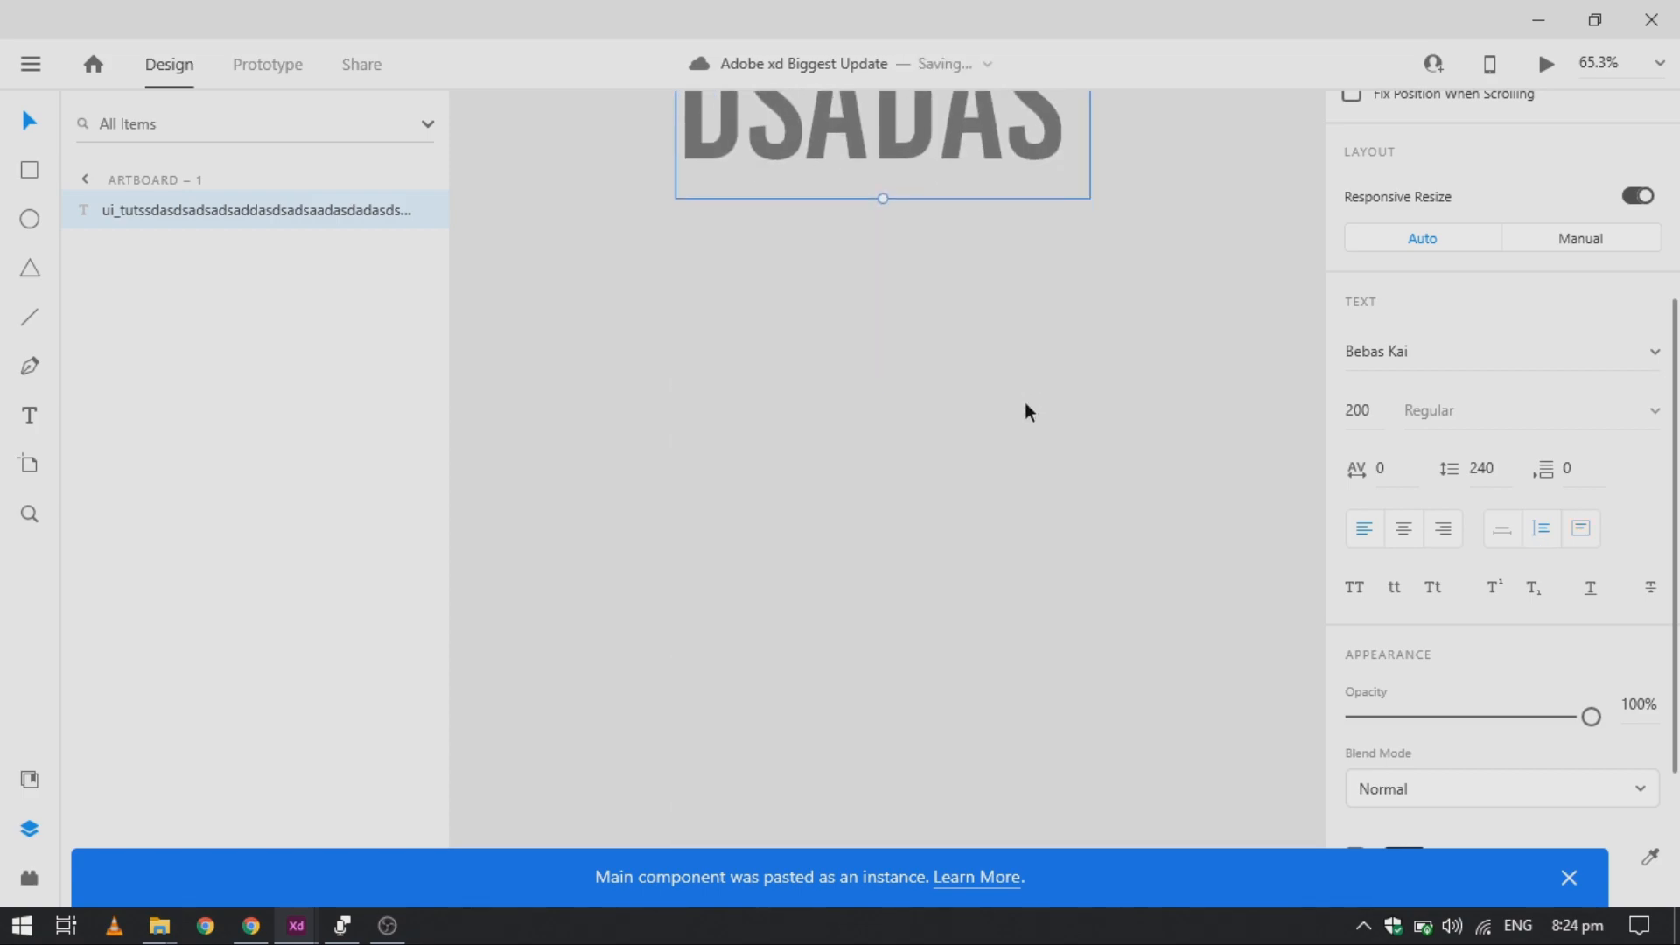
Delete the component with the two SUBSCRIBE lines from the new update artboard
scroll(1025, 402, "up", 10)
left_click(1251, 476)
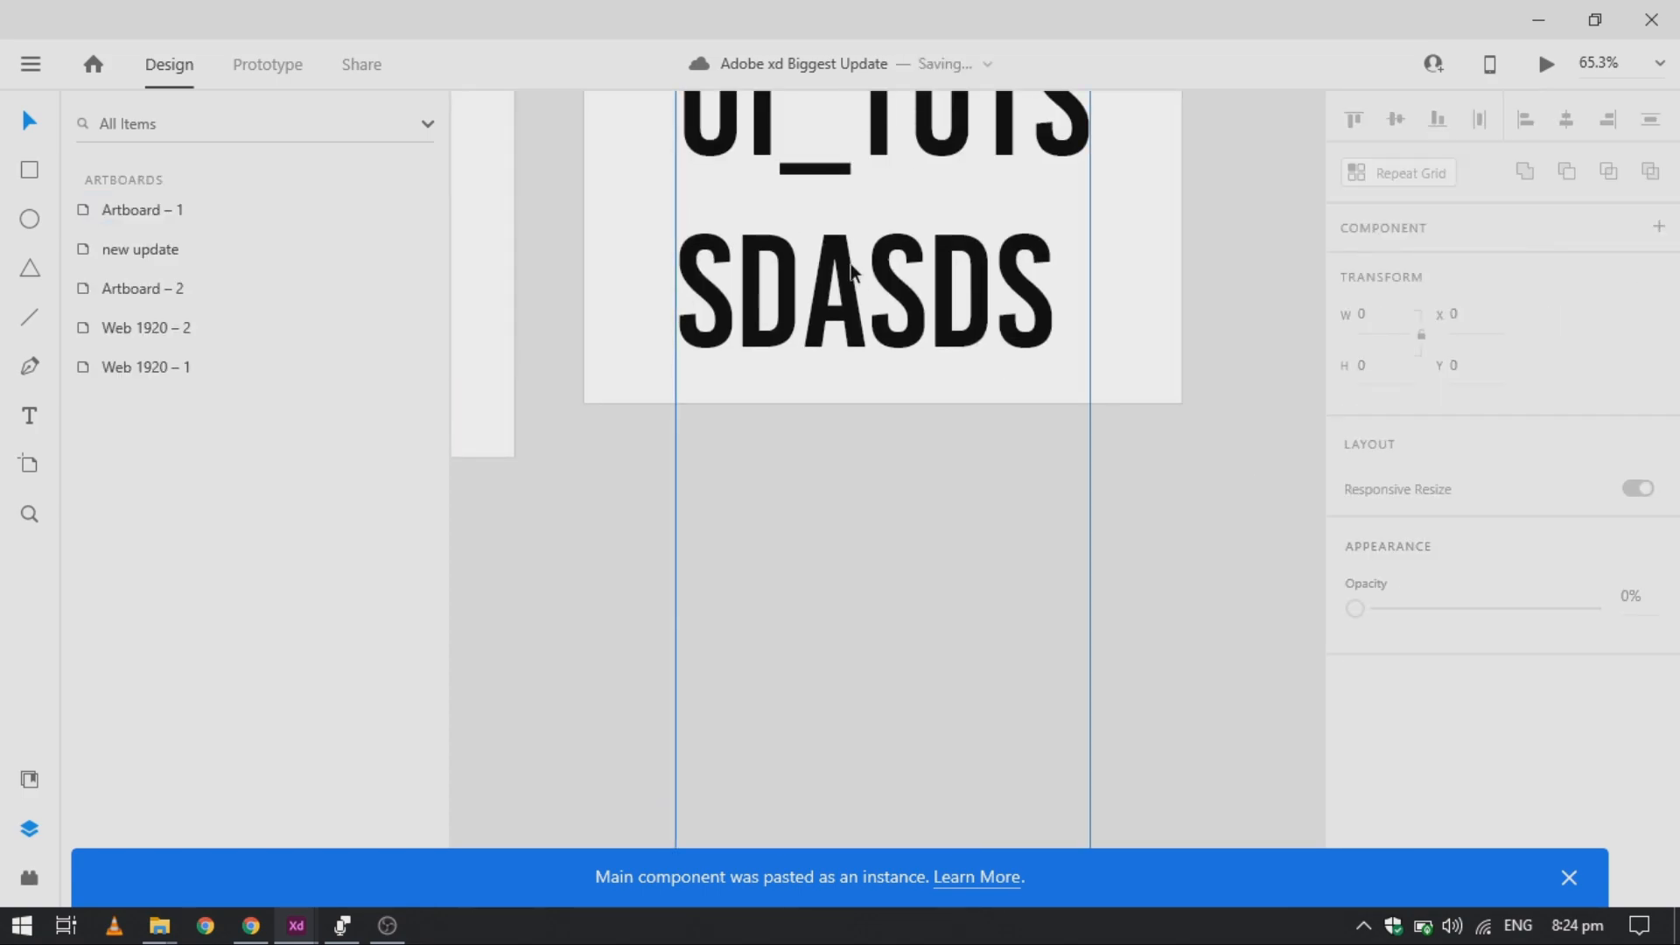
scroll(850, 265, "left", 10)
scroll(850, 265, "up", 3)
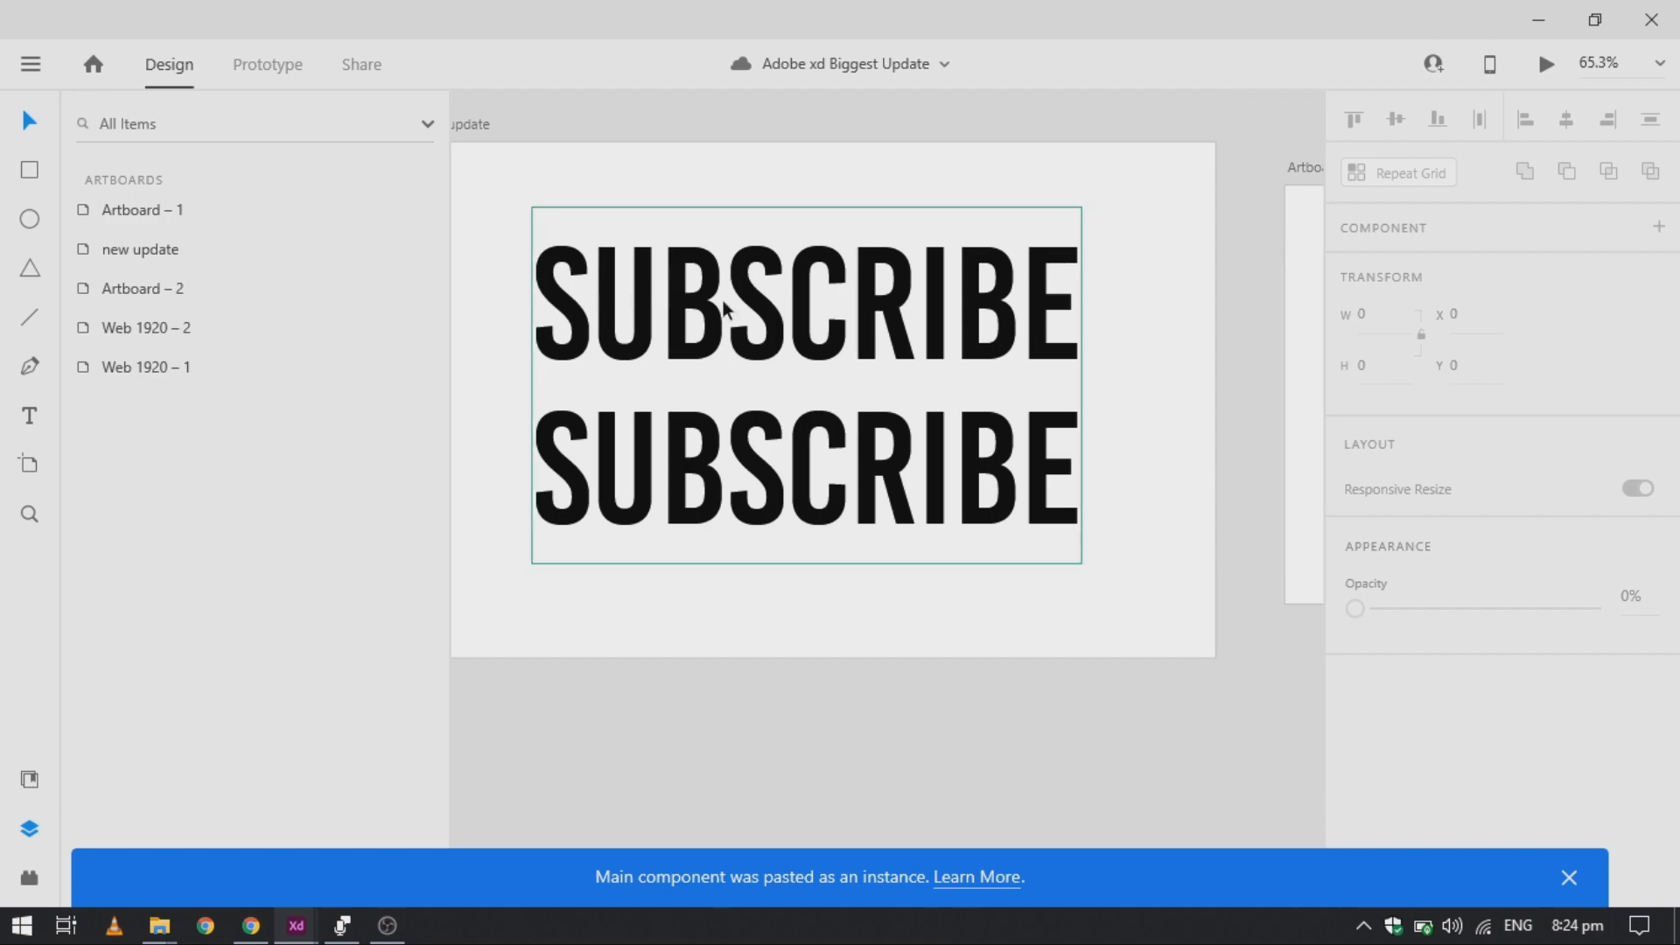
scroll(814, 338, "left", 2)
left_click(870, 348)
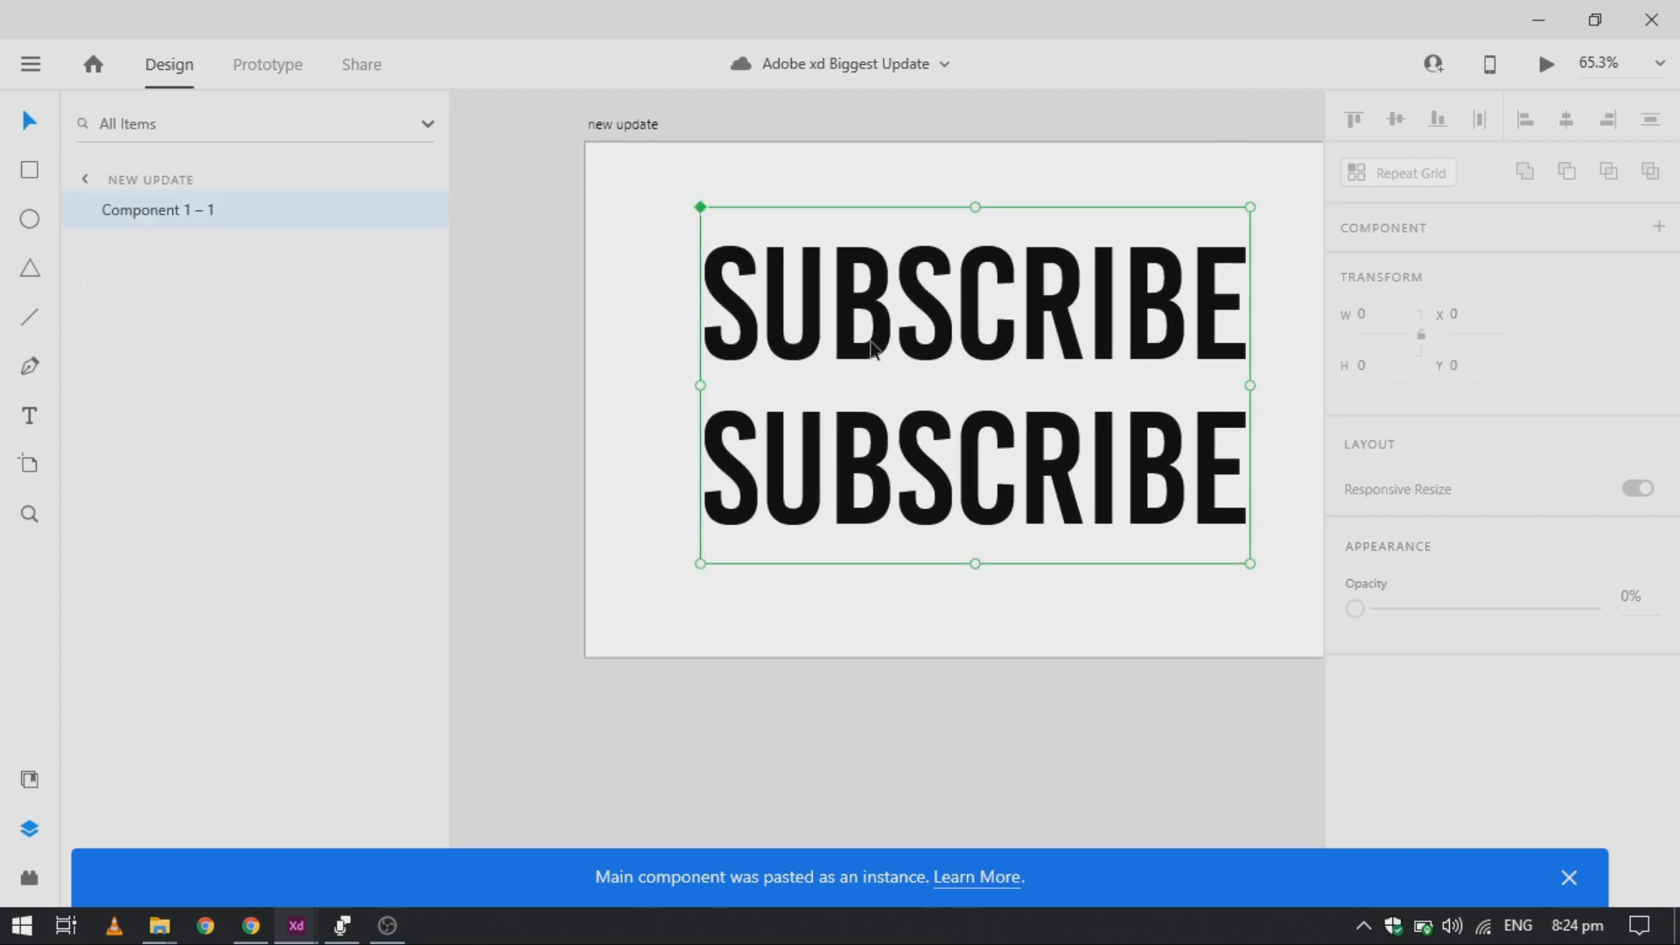
scroll(872, 348, "right", 1)
scroll(875, 350, "up", 2)
scroll(872, 350, "down", 2)
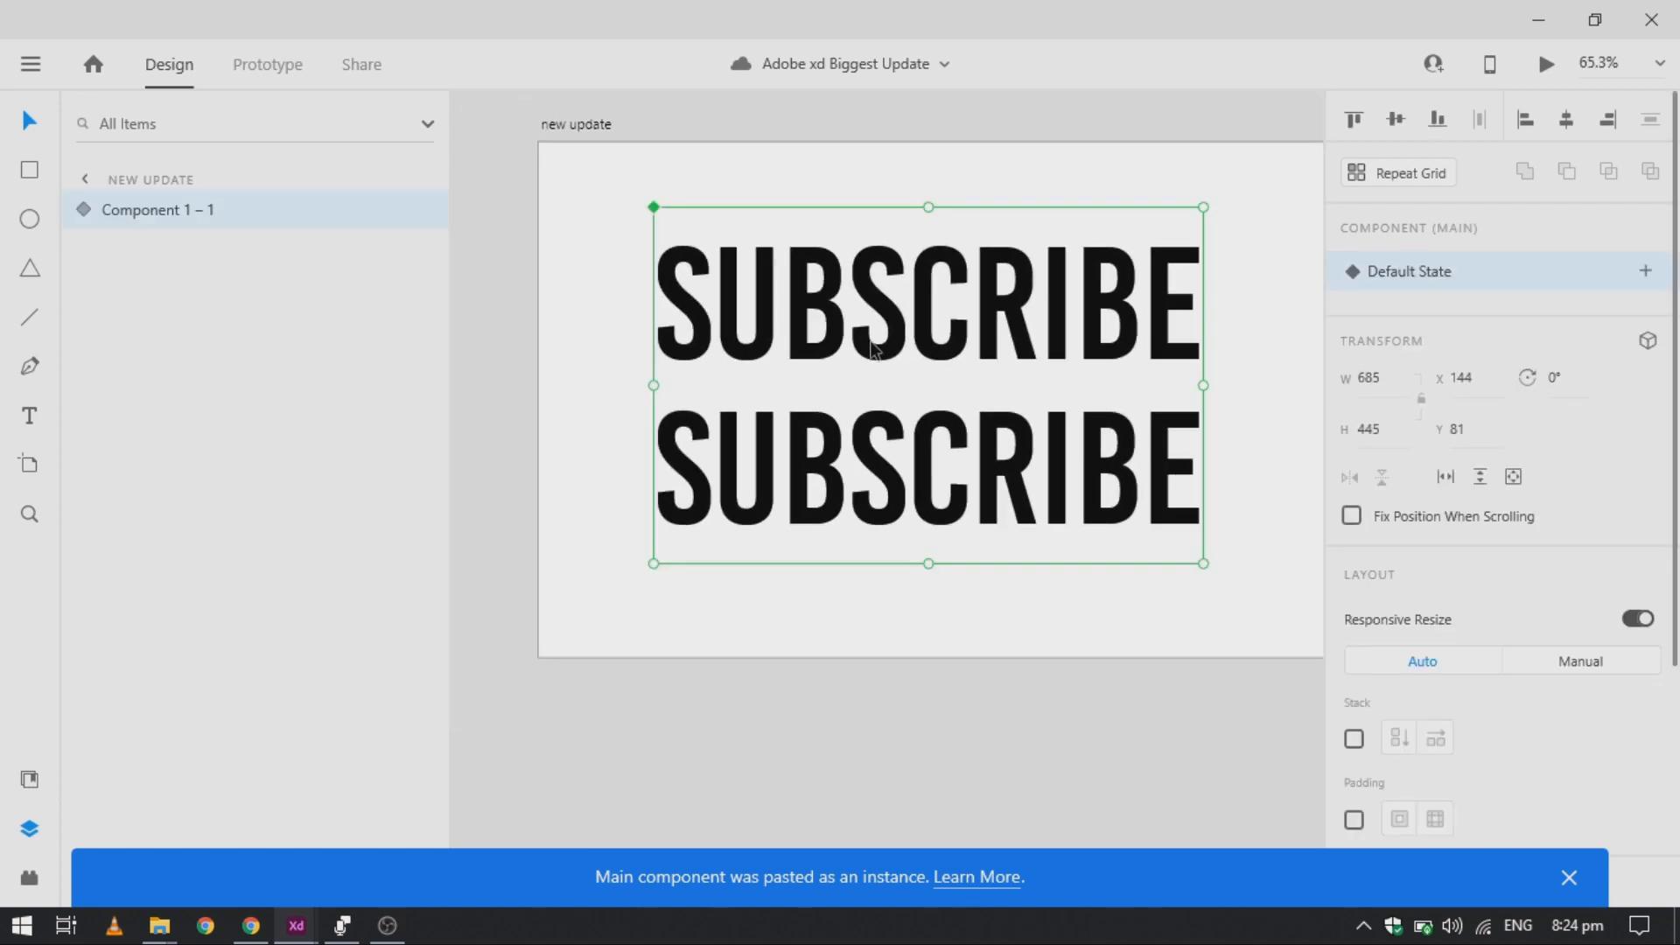
scroll(872, 350, "up", 1)
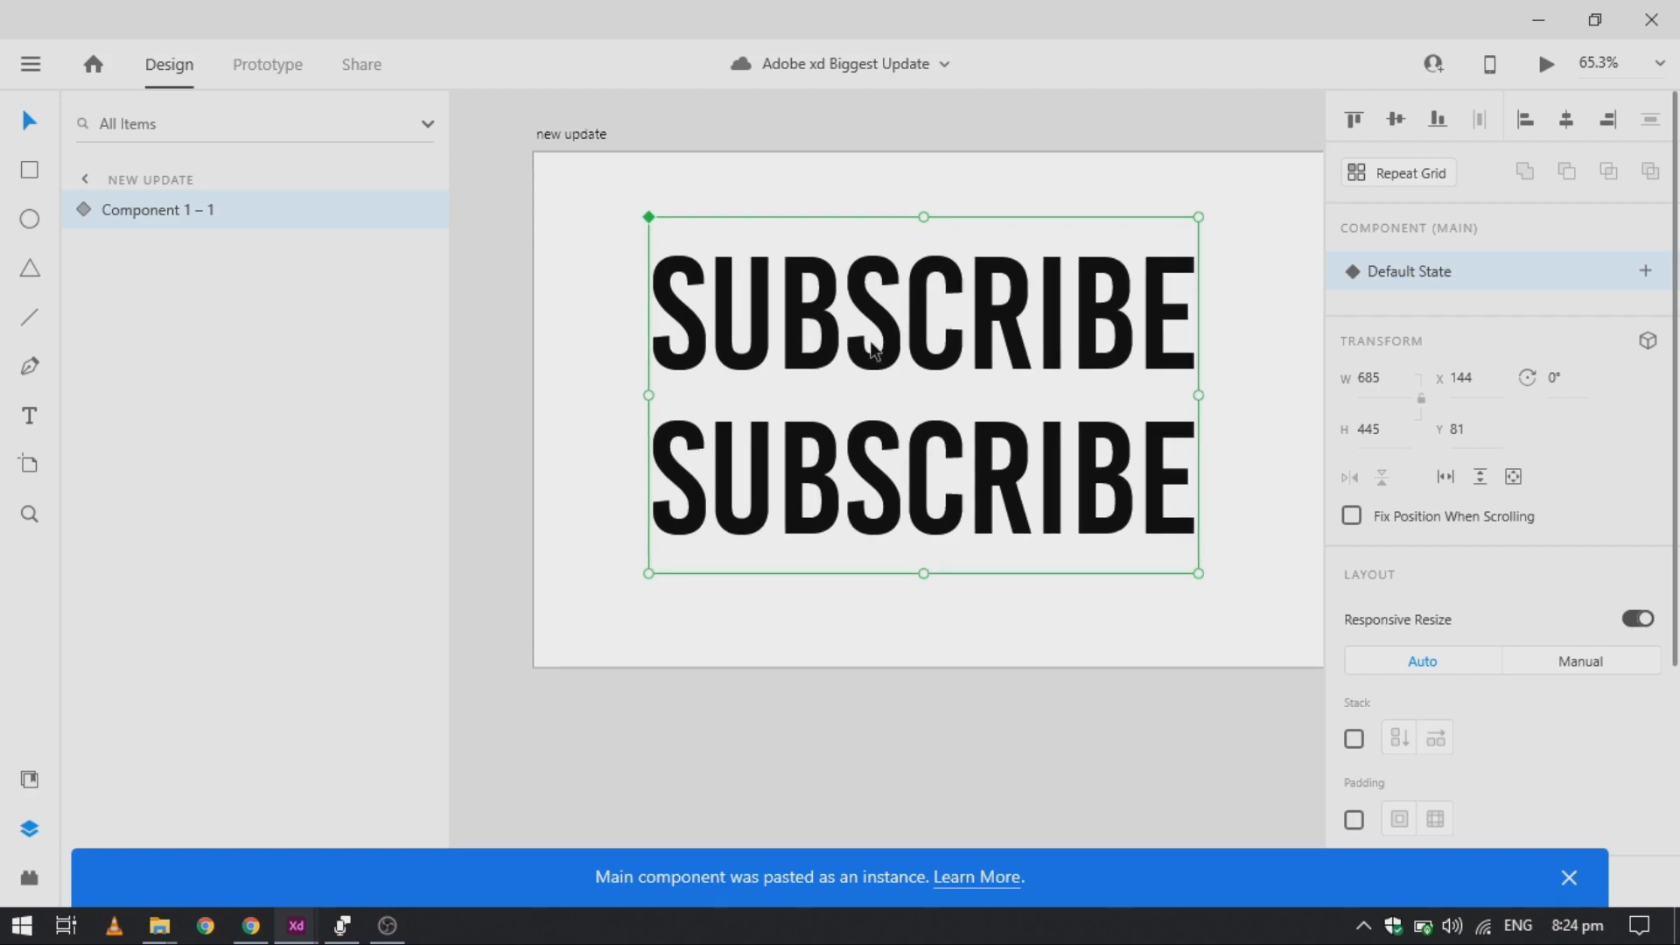
key("Delete")
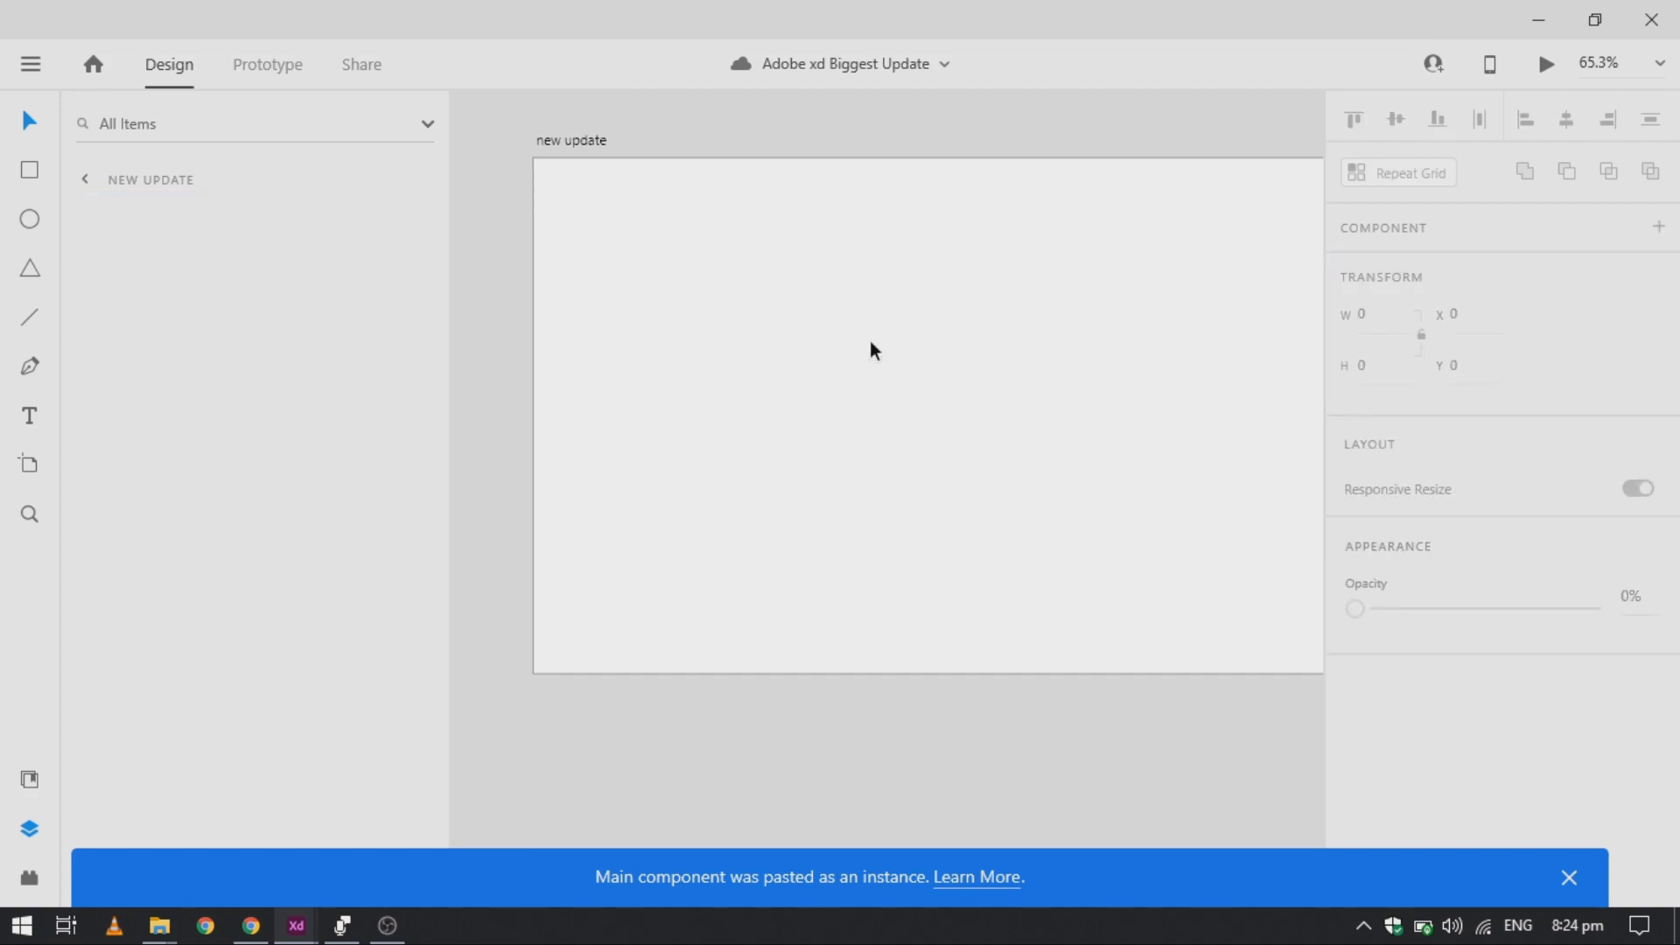
Add a text object reading "subscribe" in the upper part of the empty new update artboard
left_click(872, 337)
type("SU")
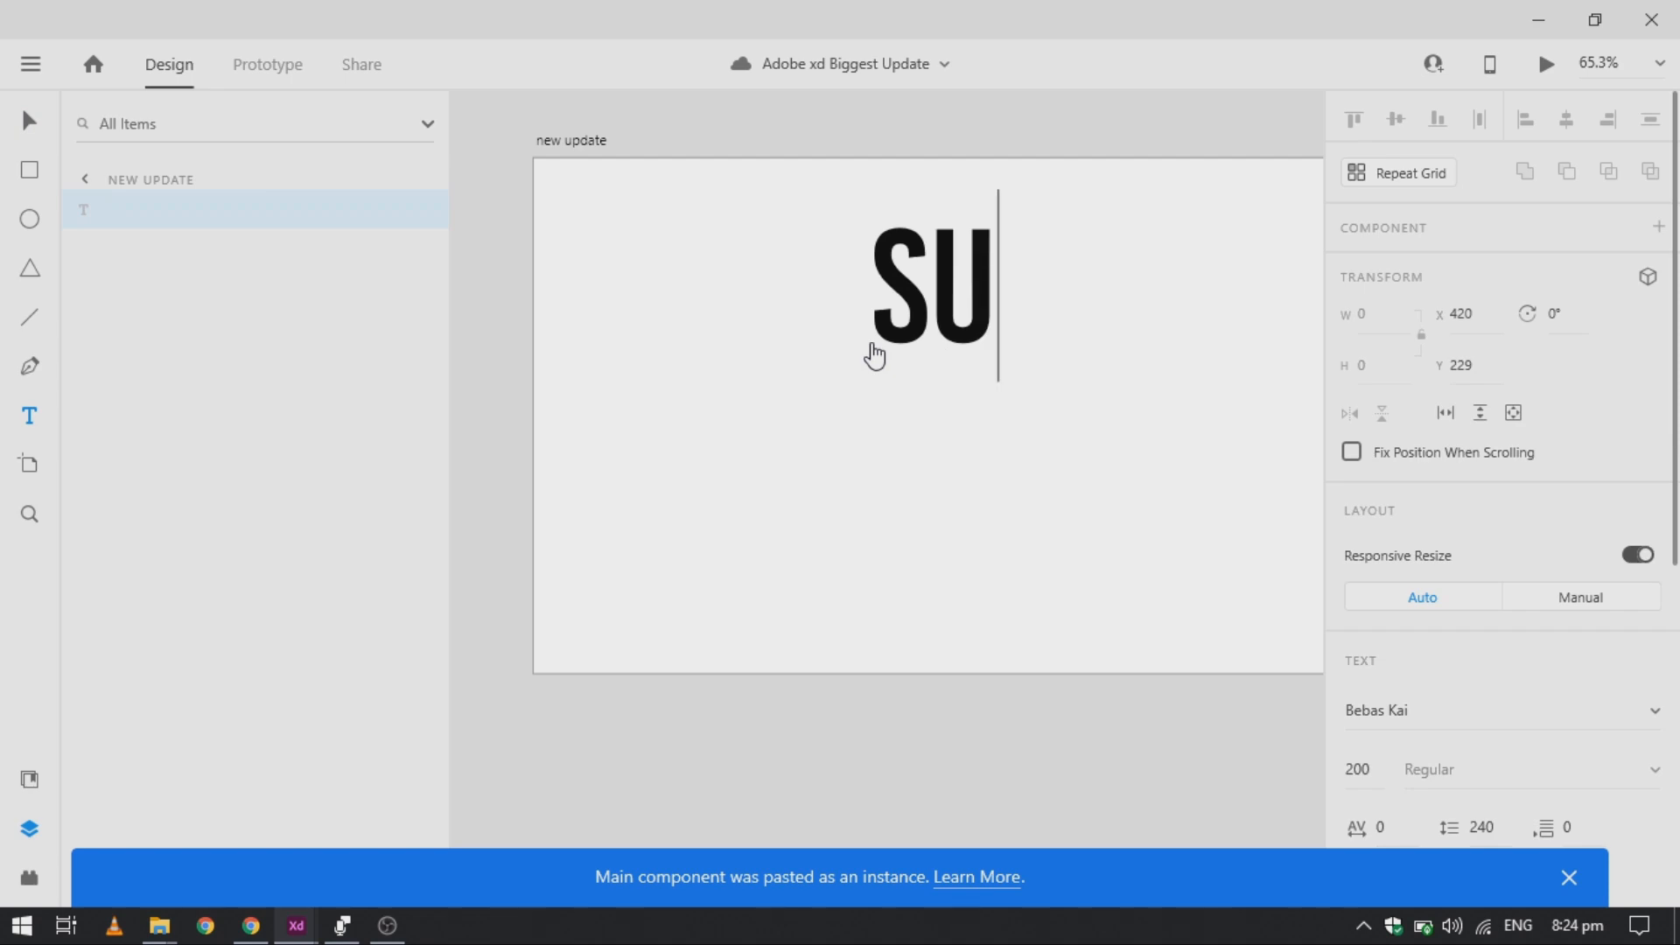
type("BScribe")
key("Escape")
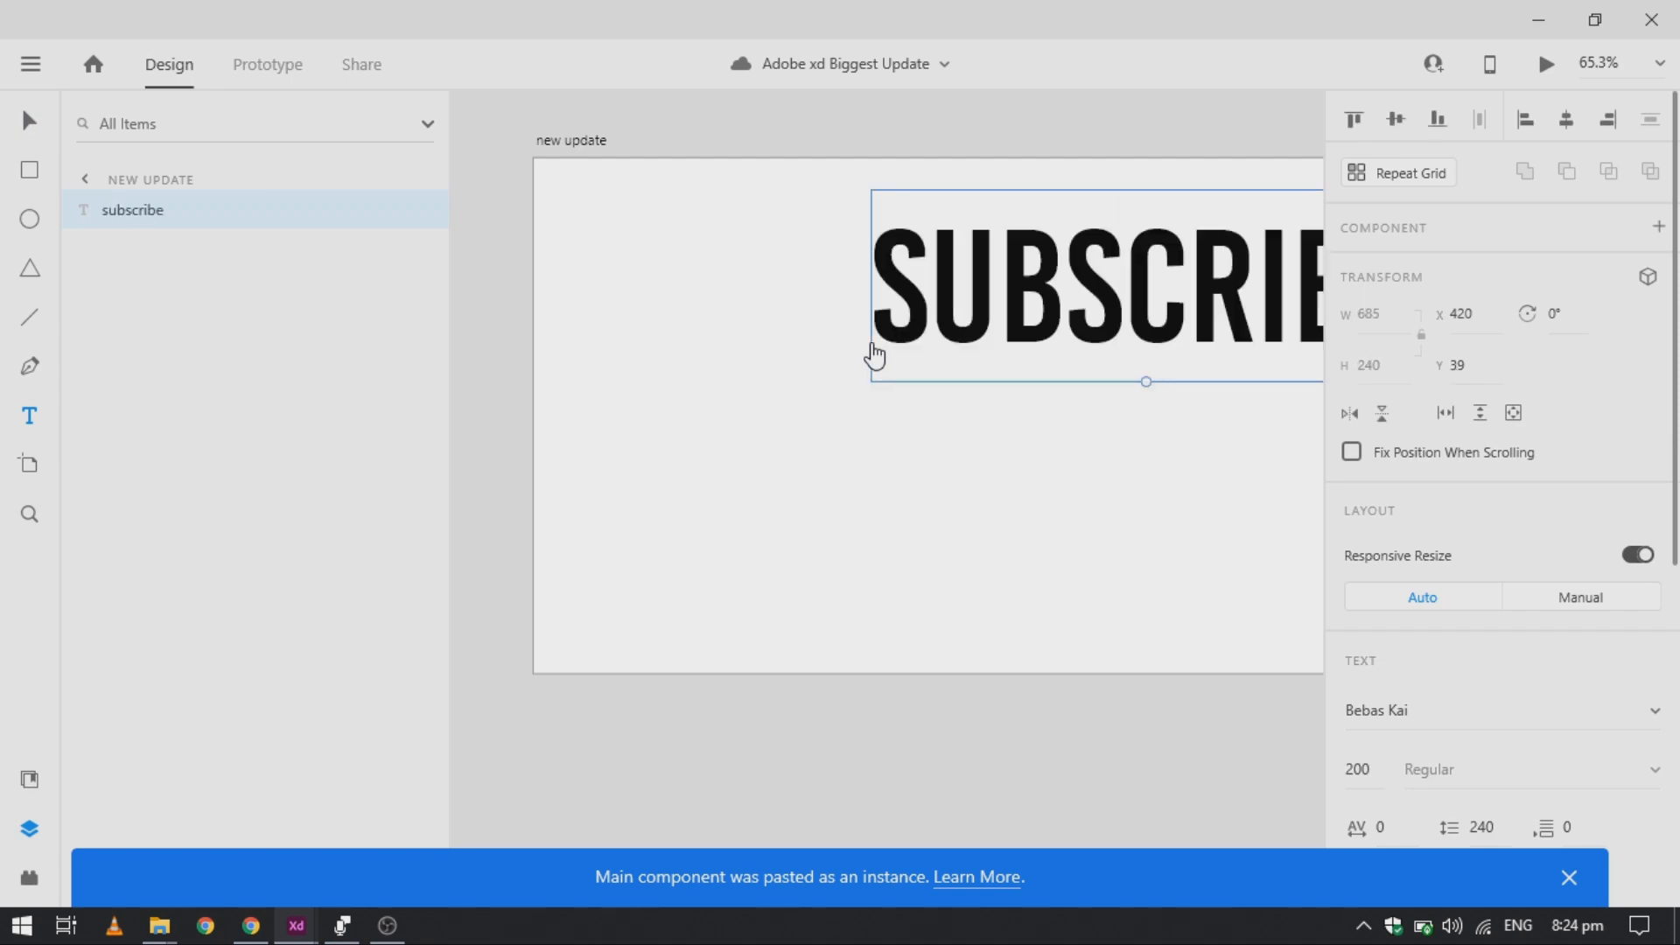
Move the subscribe text towards the artboard's middle and centre it horizontally on the artboard
key("v")
left_click_drag(968, 332, 875, 338)
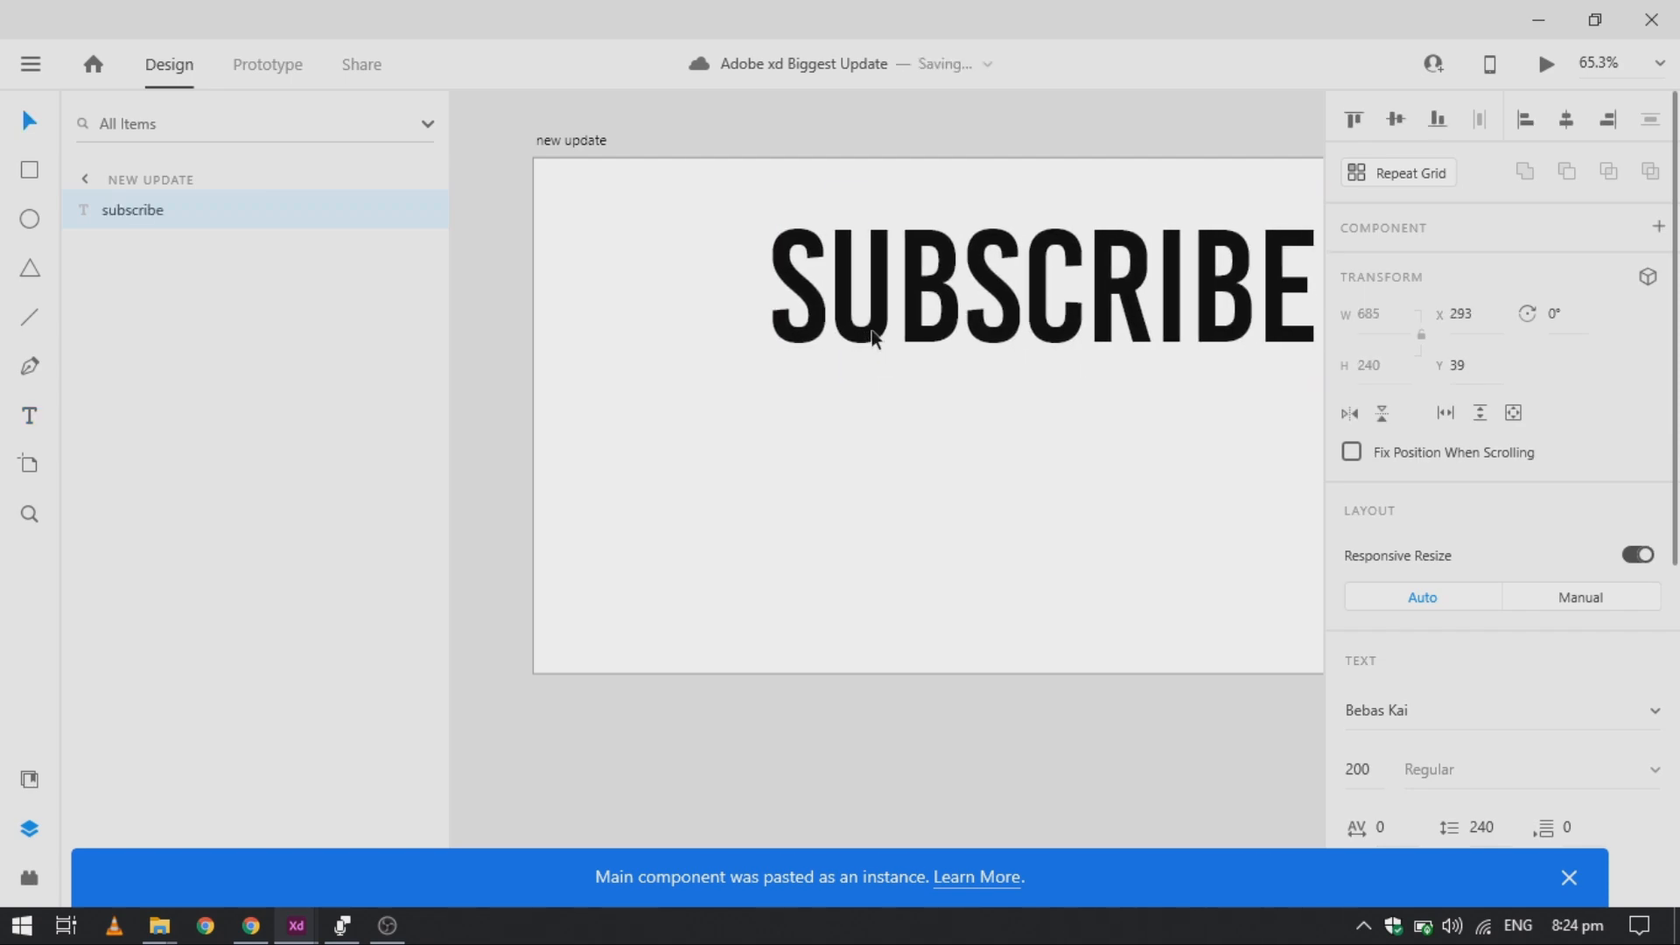
key("shift+c")
scroll(930, 313, "right", 1)
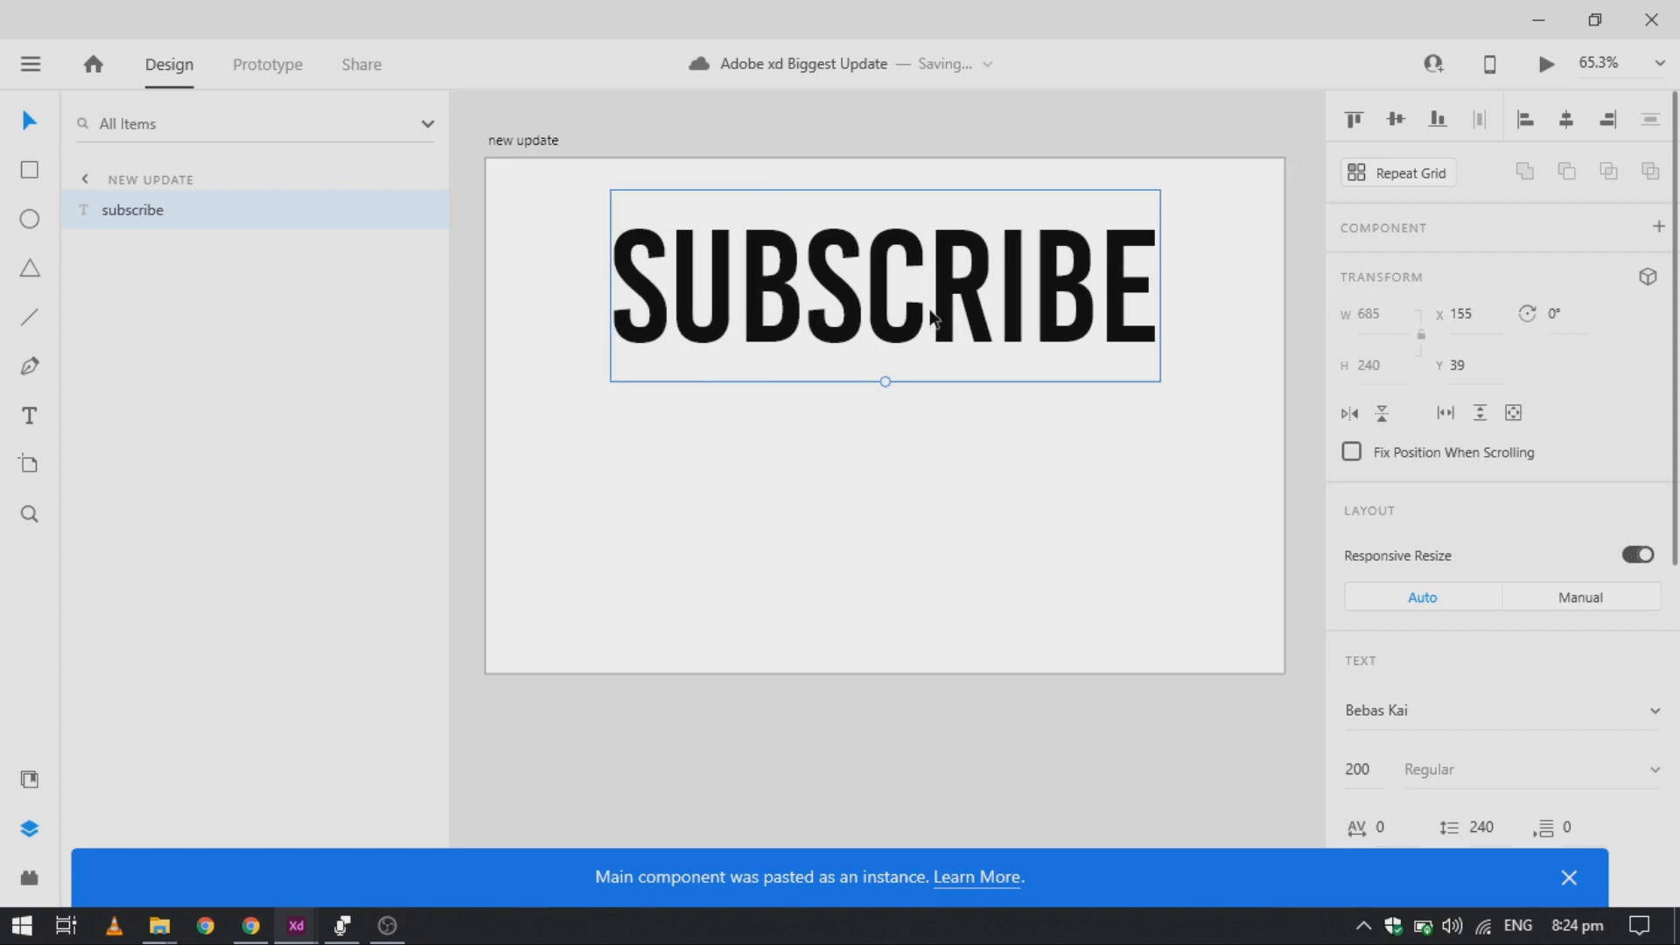